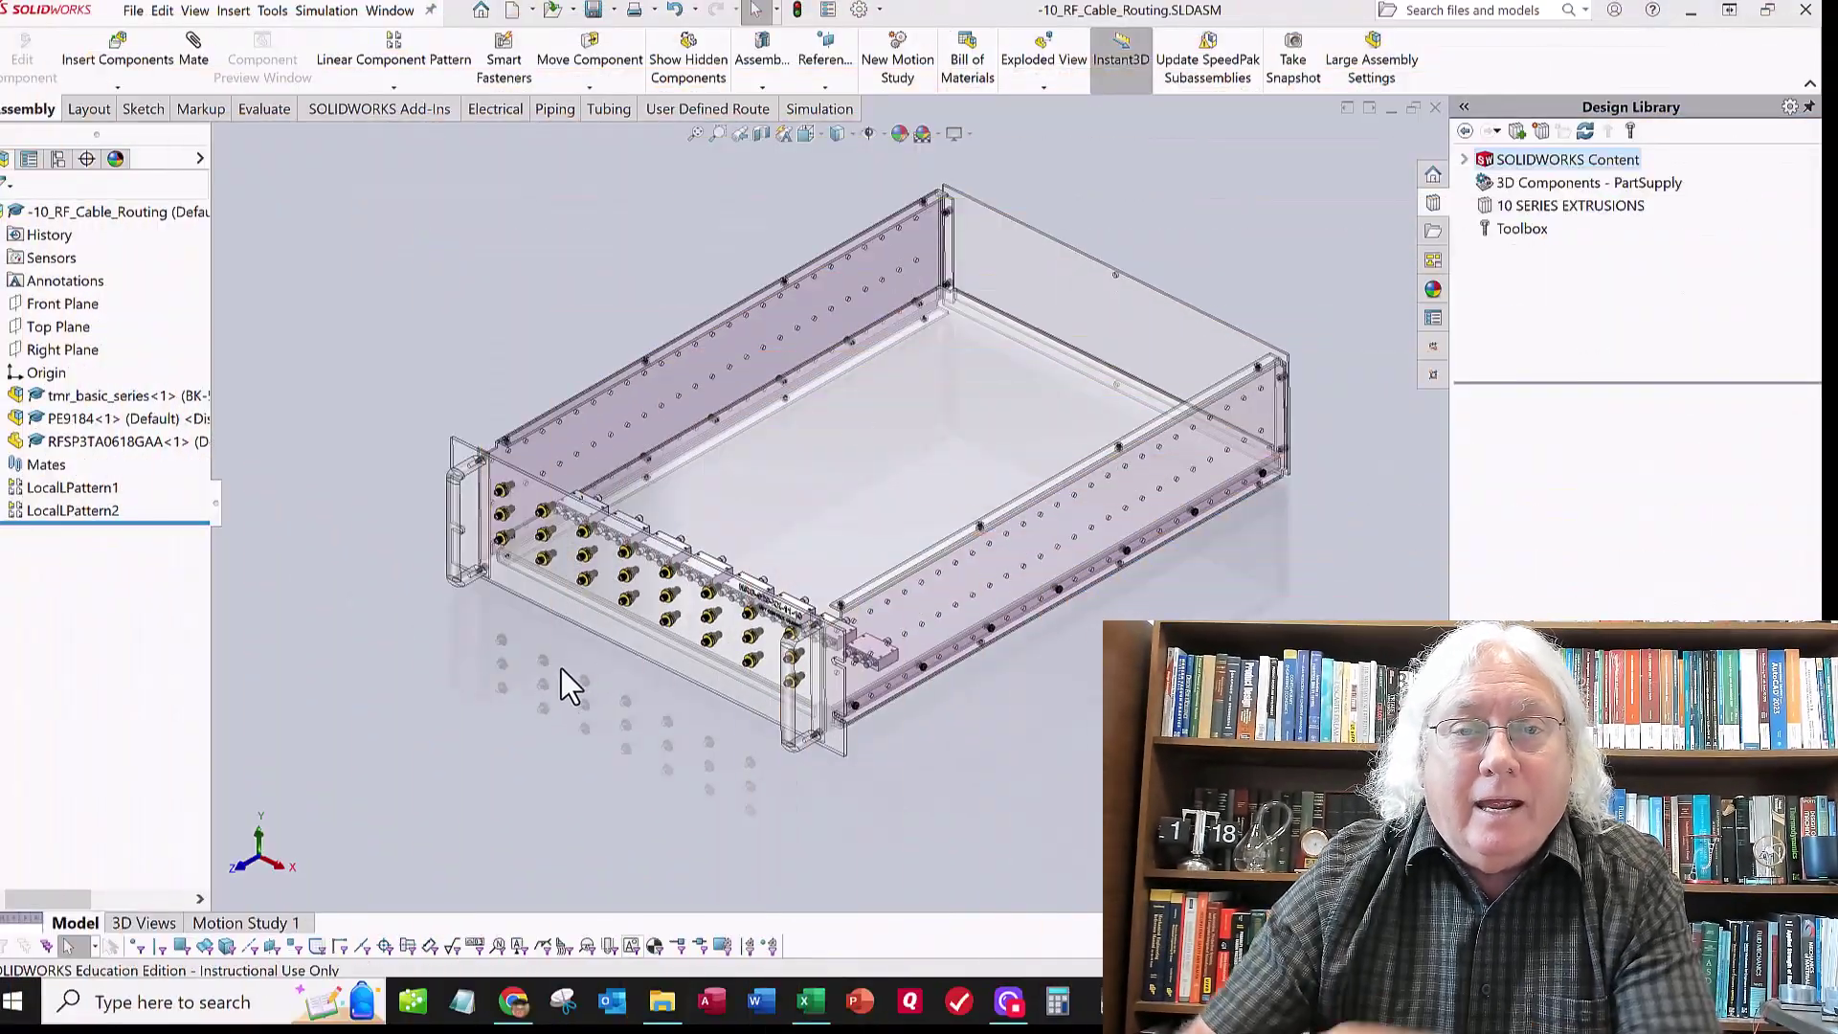
Drag the Design Library splitter right to give the chassis model view more room
scroll(557, 605, "down", 5)
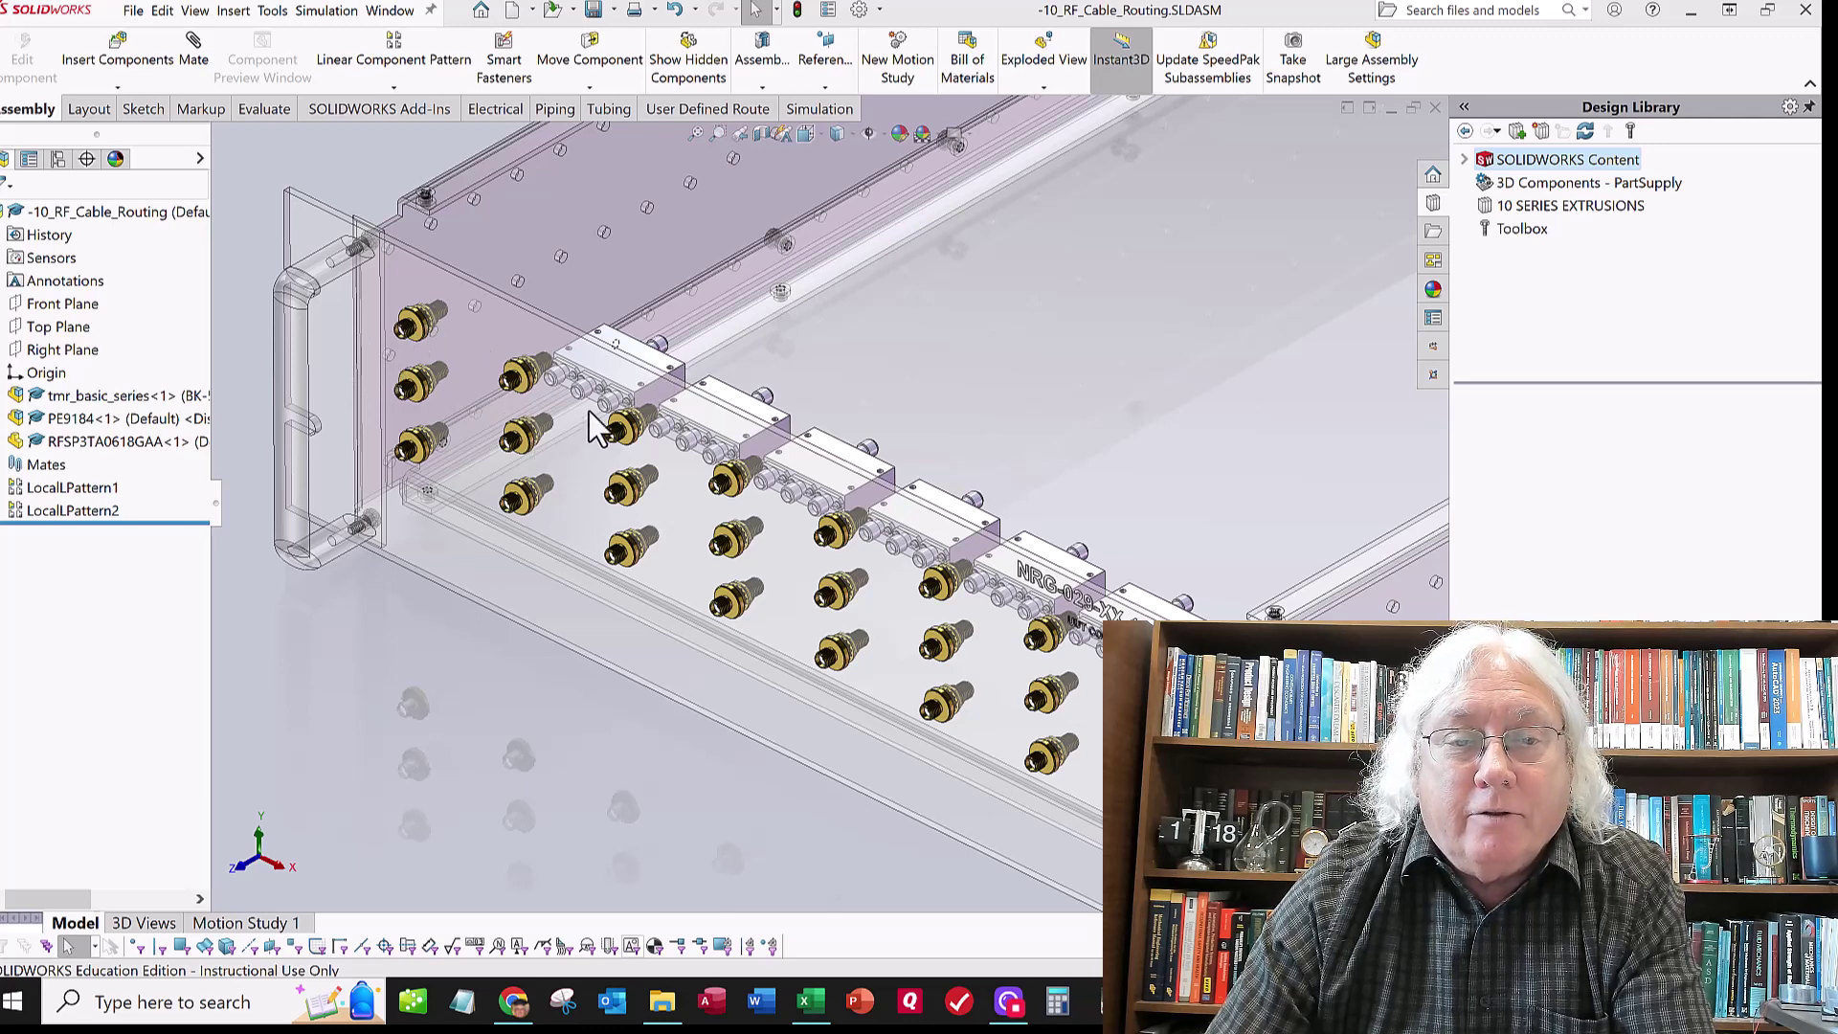
scroll(598, 435, "up", 8)
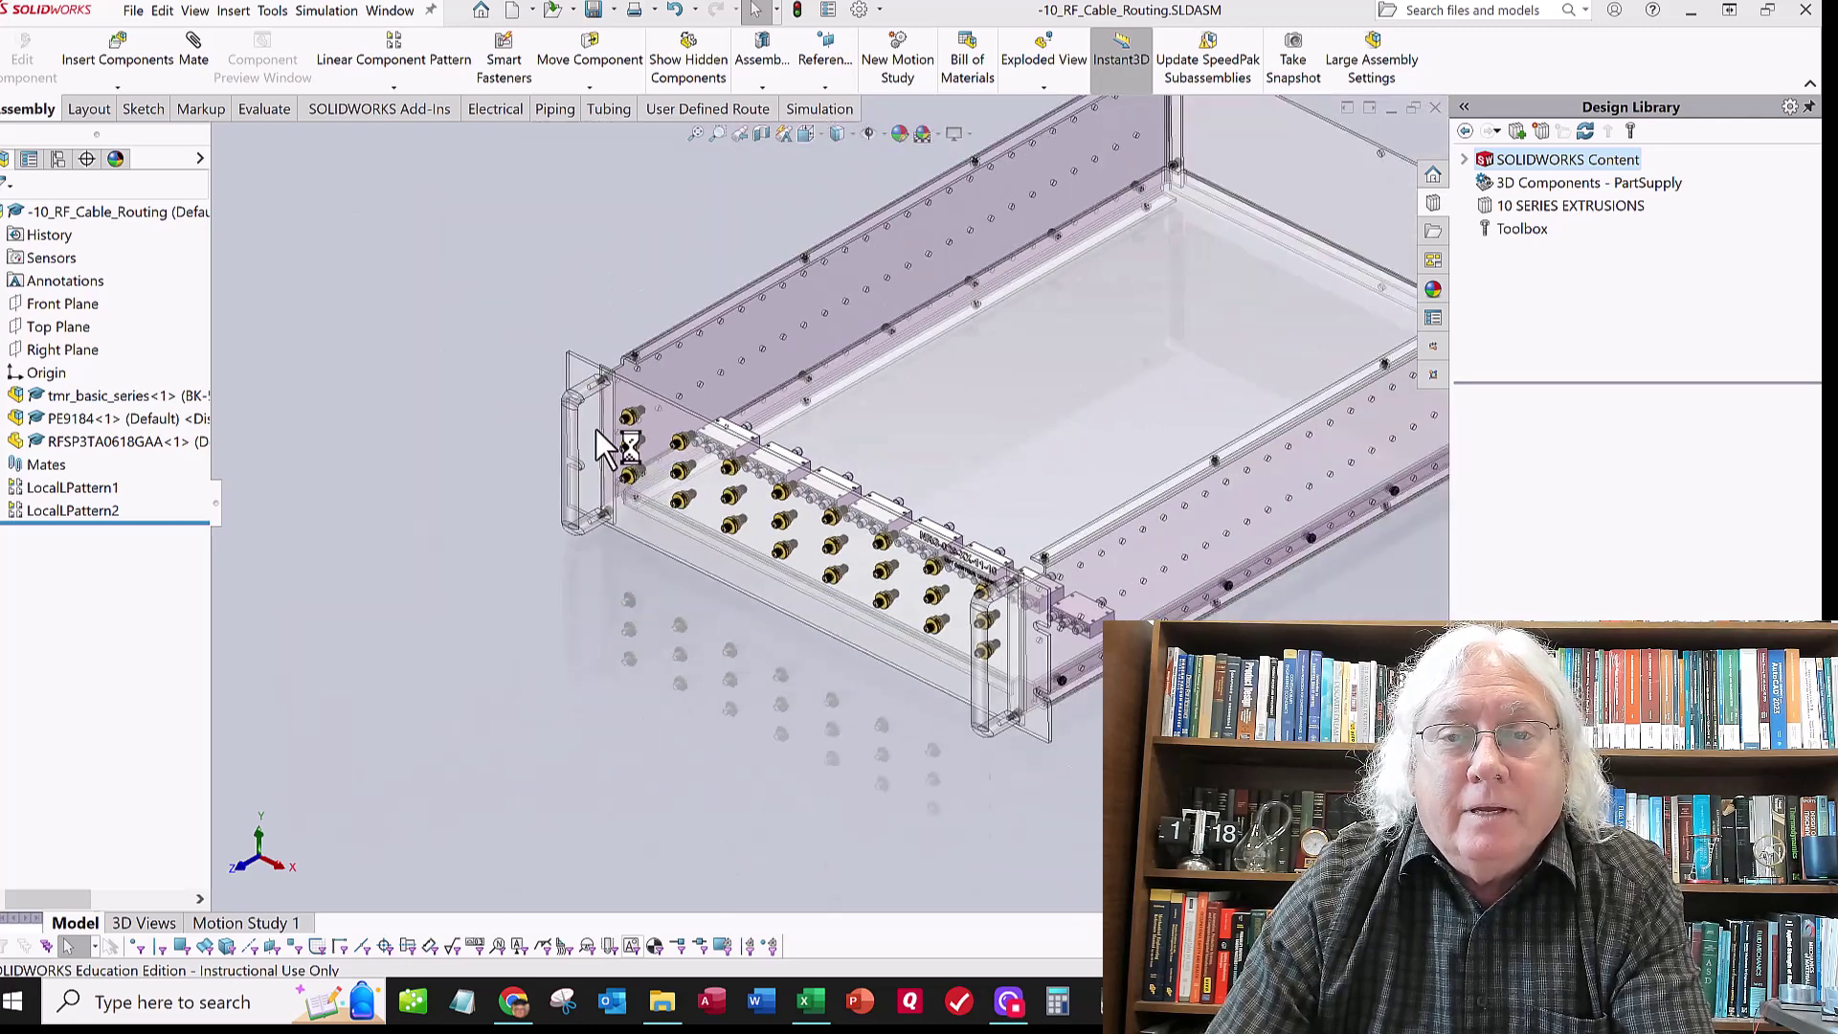
scroll(1234, 318, "down", 3)
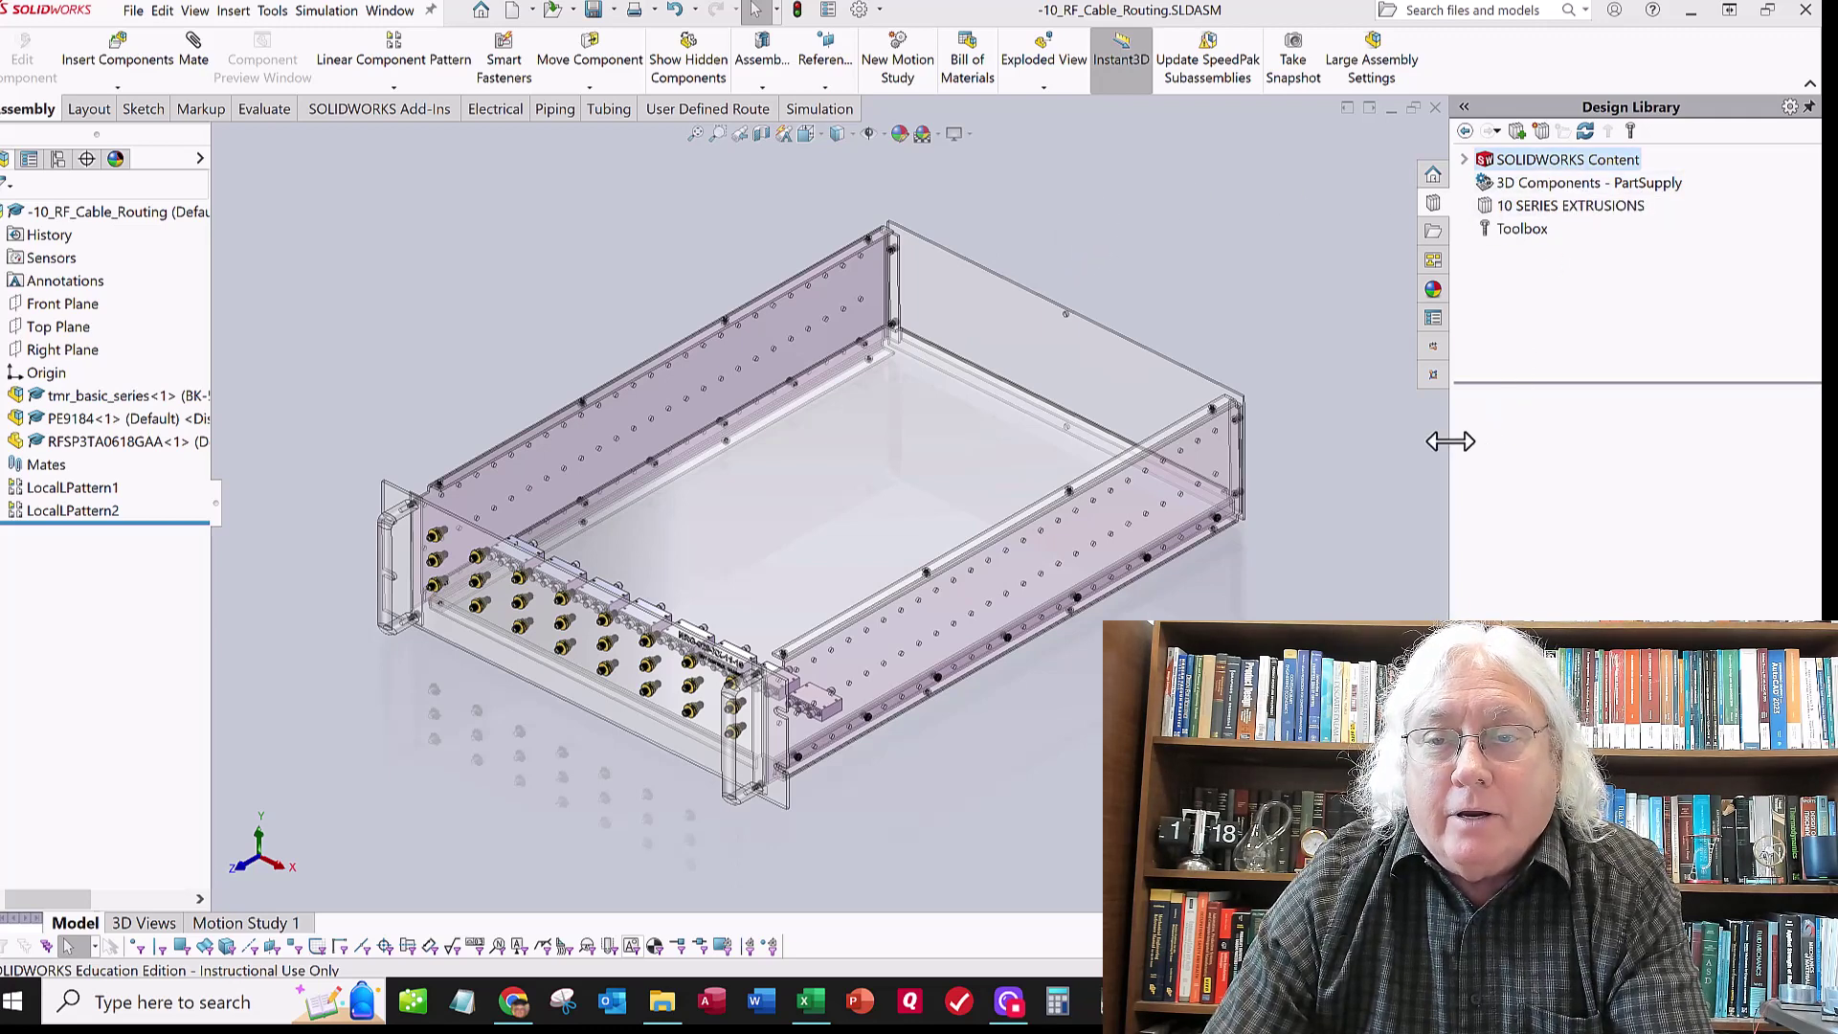
mouse_move(1452, 438)
left_mouse_down()
mouse_move(1543, 452)
mouse_move(1456, 455)
mouse_move(1476, 446)
left_mouse_up()
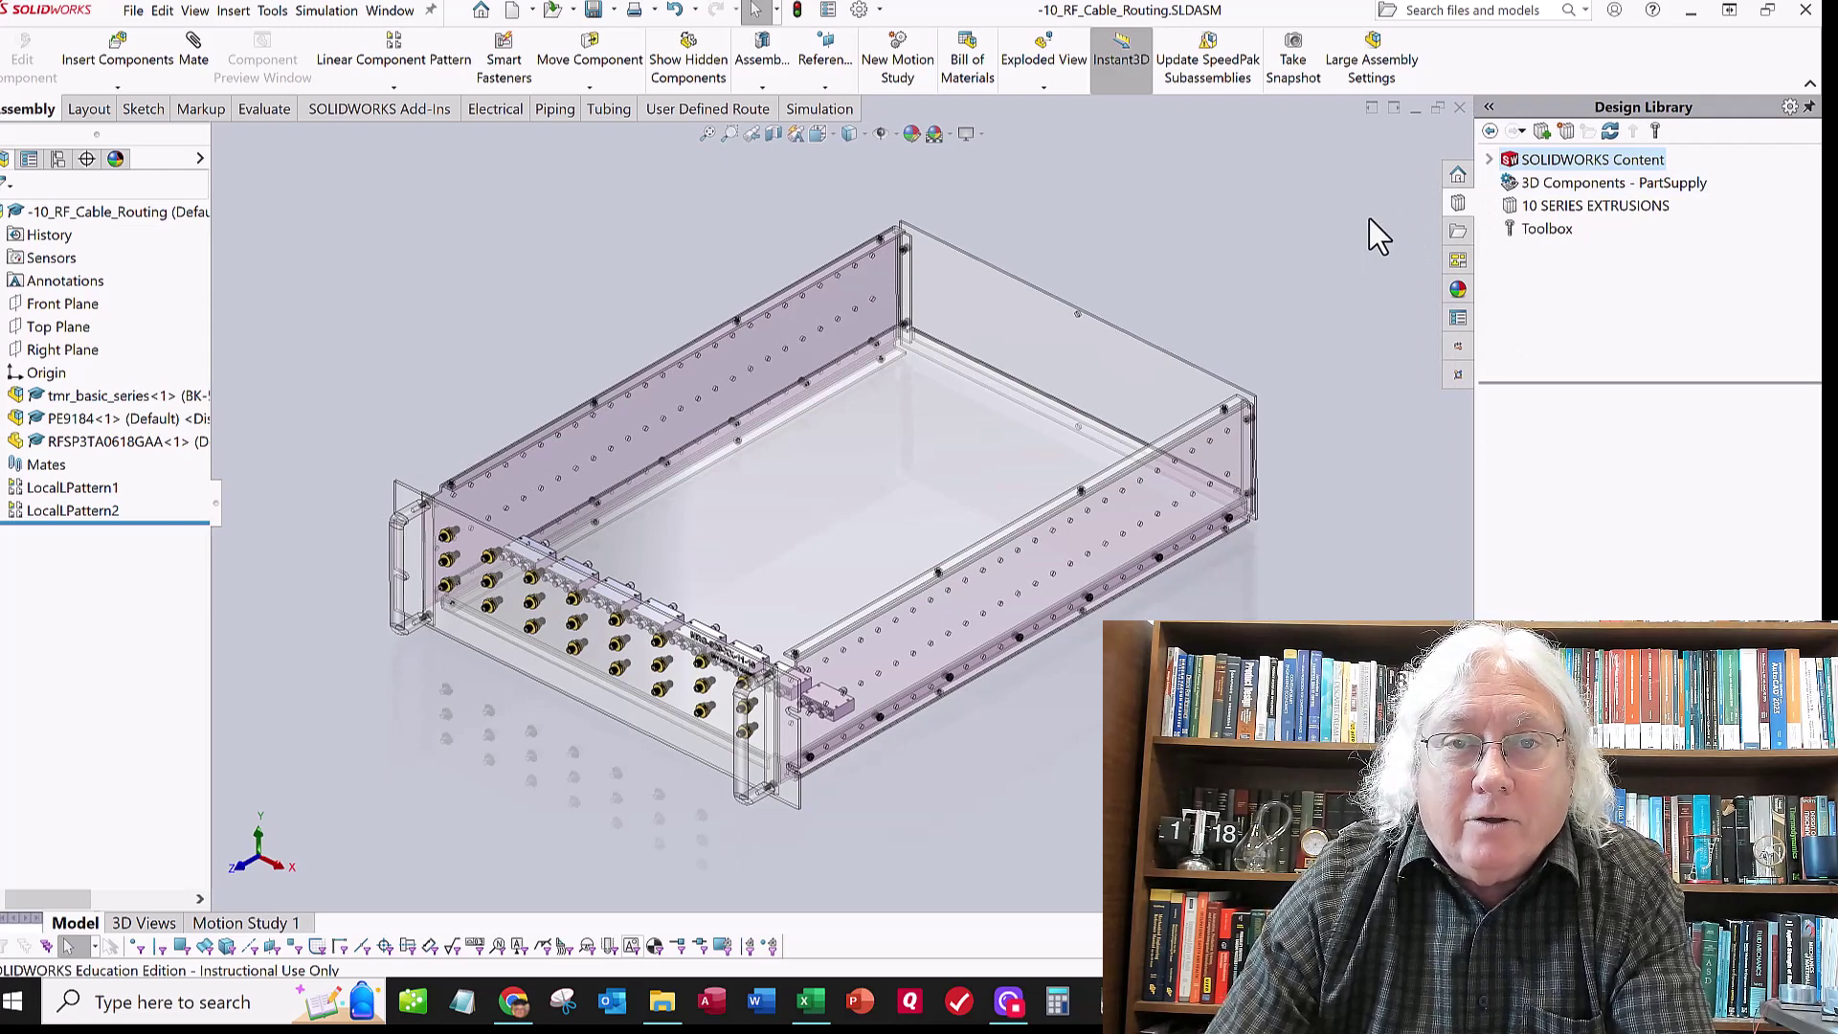
Create a new folder named RF_Cable inside the components folder
left_click(660, 1006)
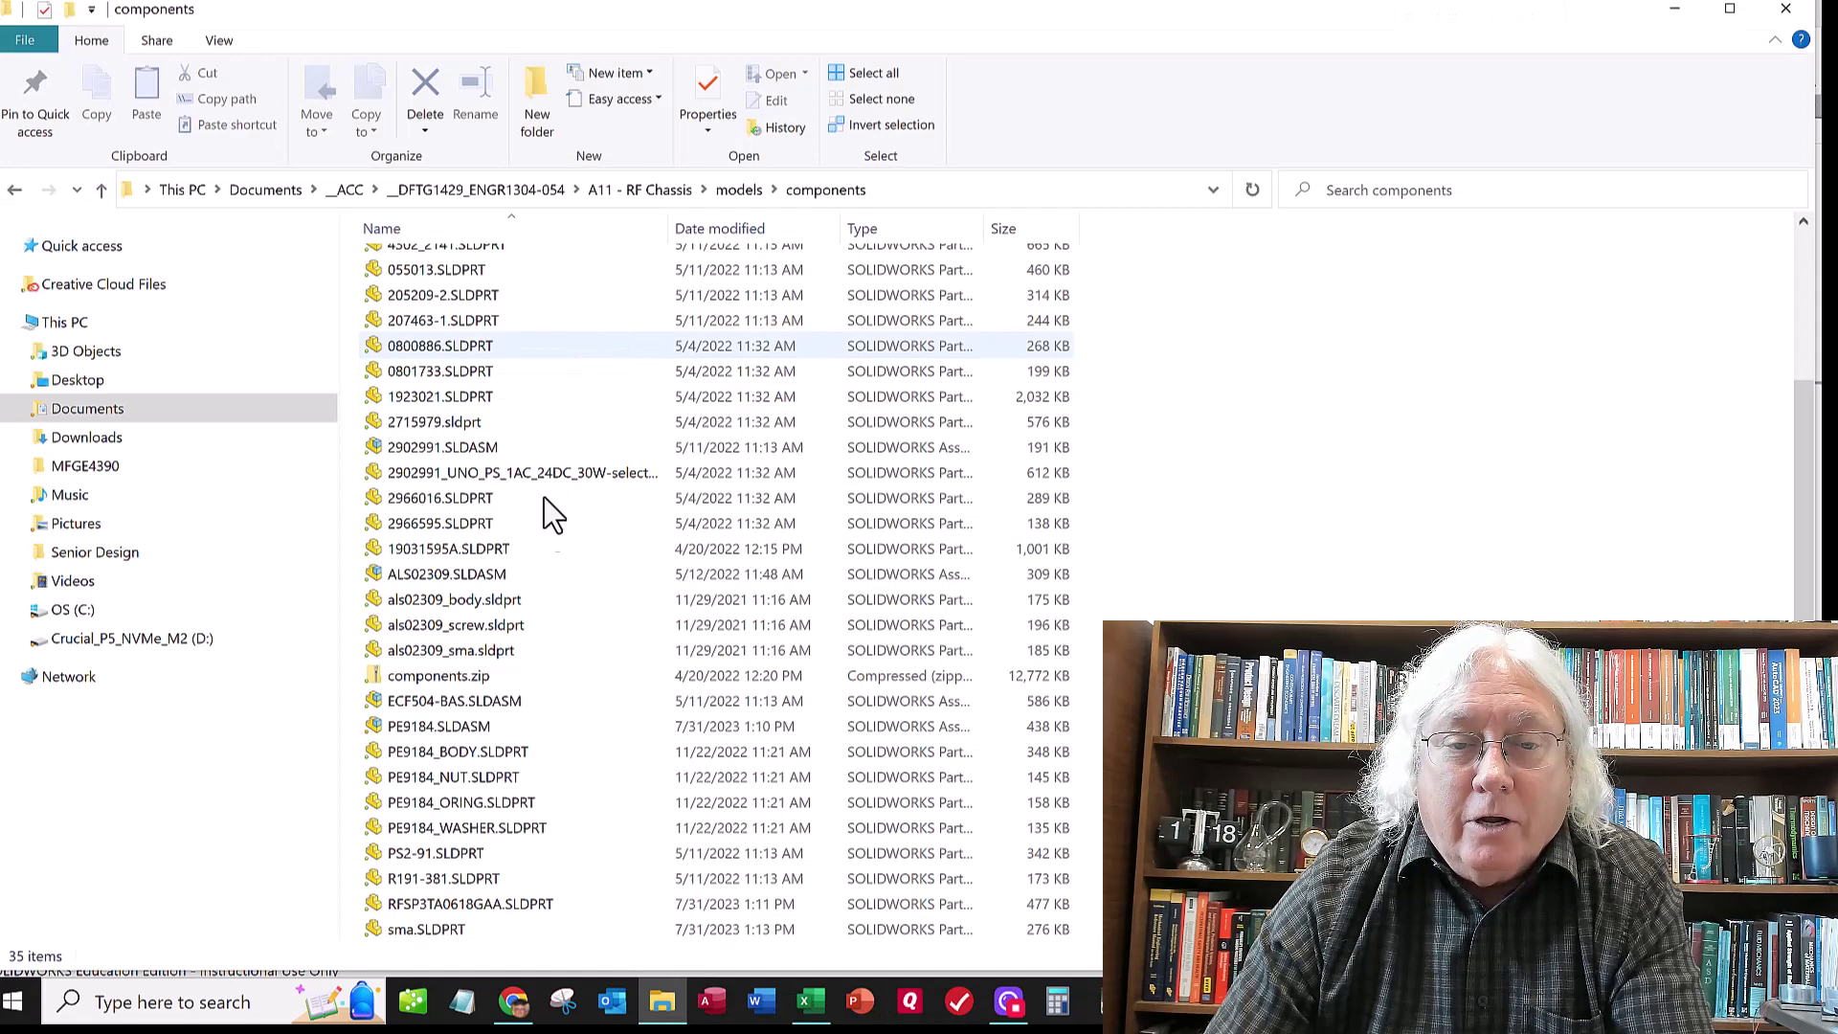
right_click(1272, 505)
mouse_move(1085, 797)
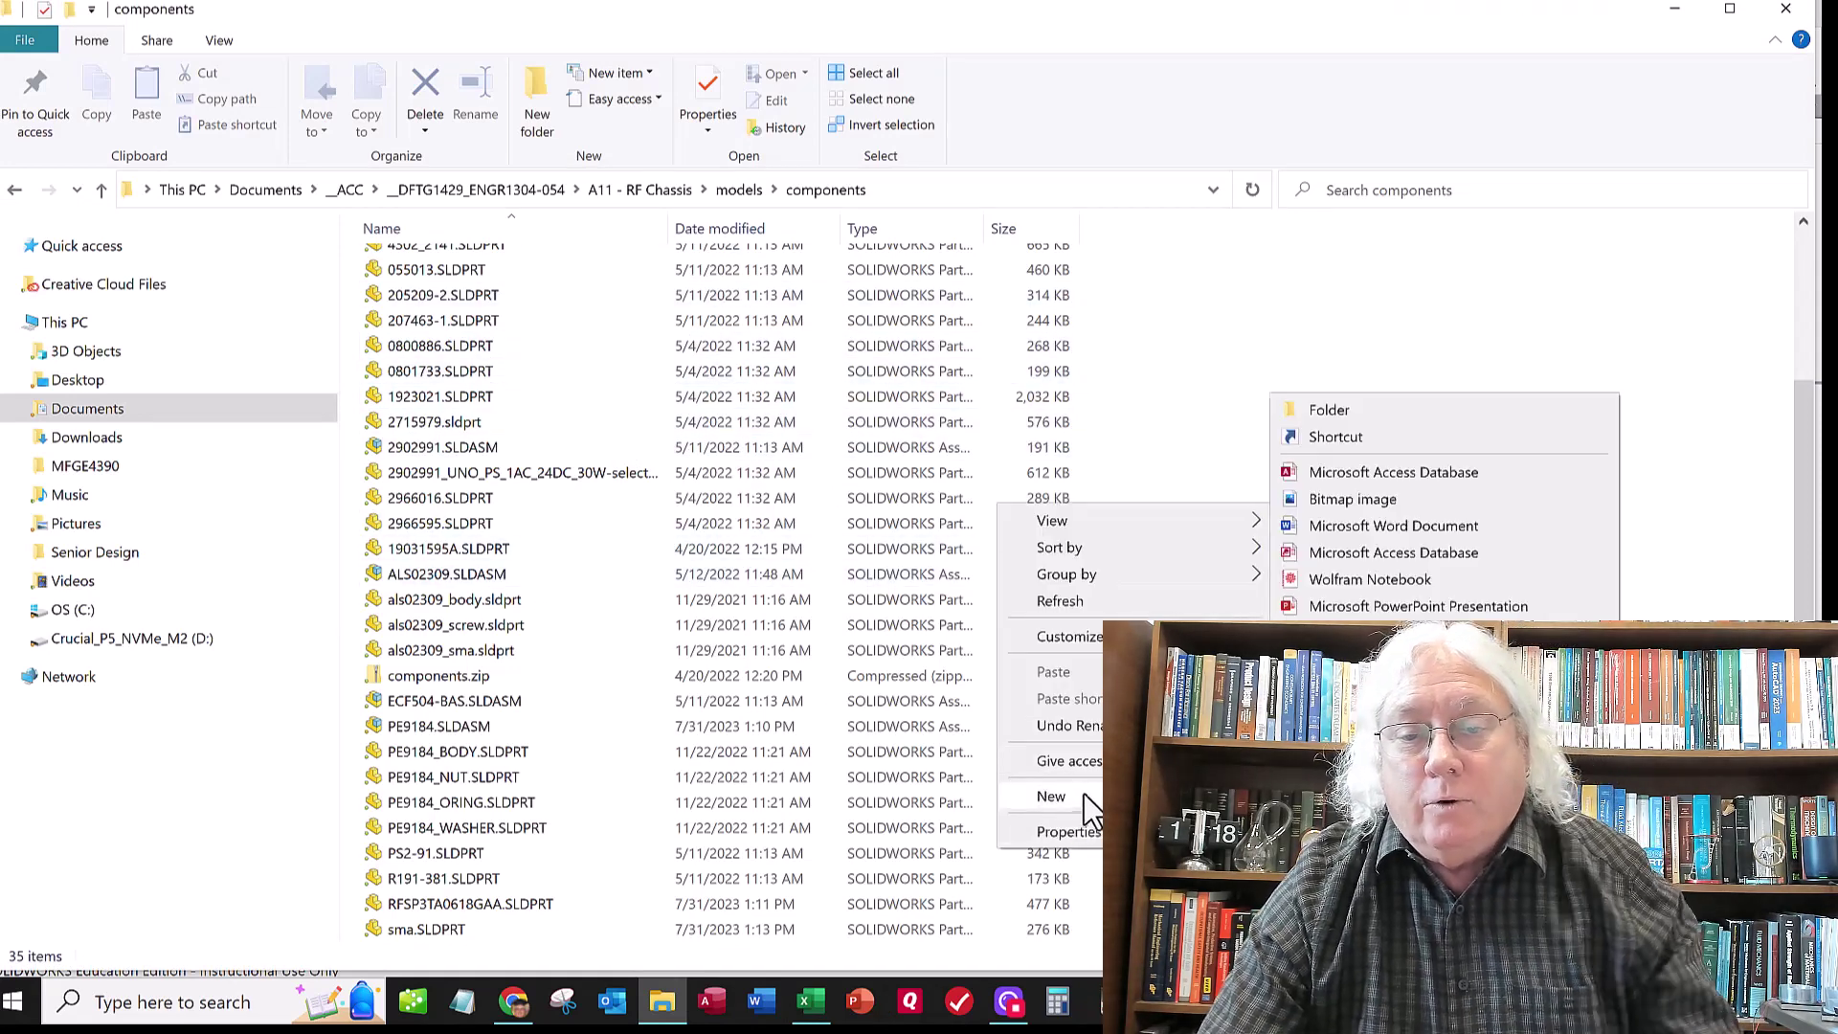
left_click(1323, 412)
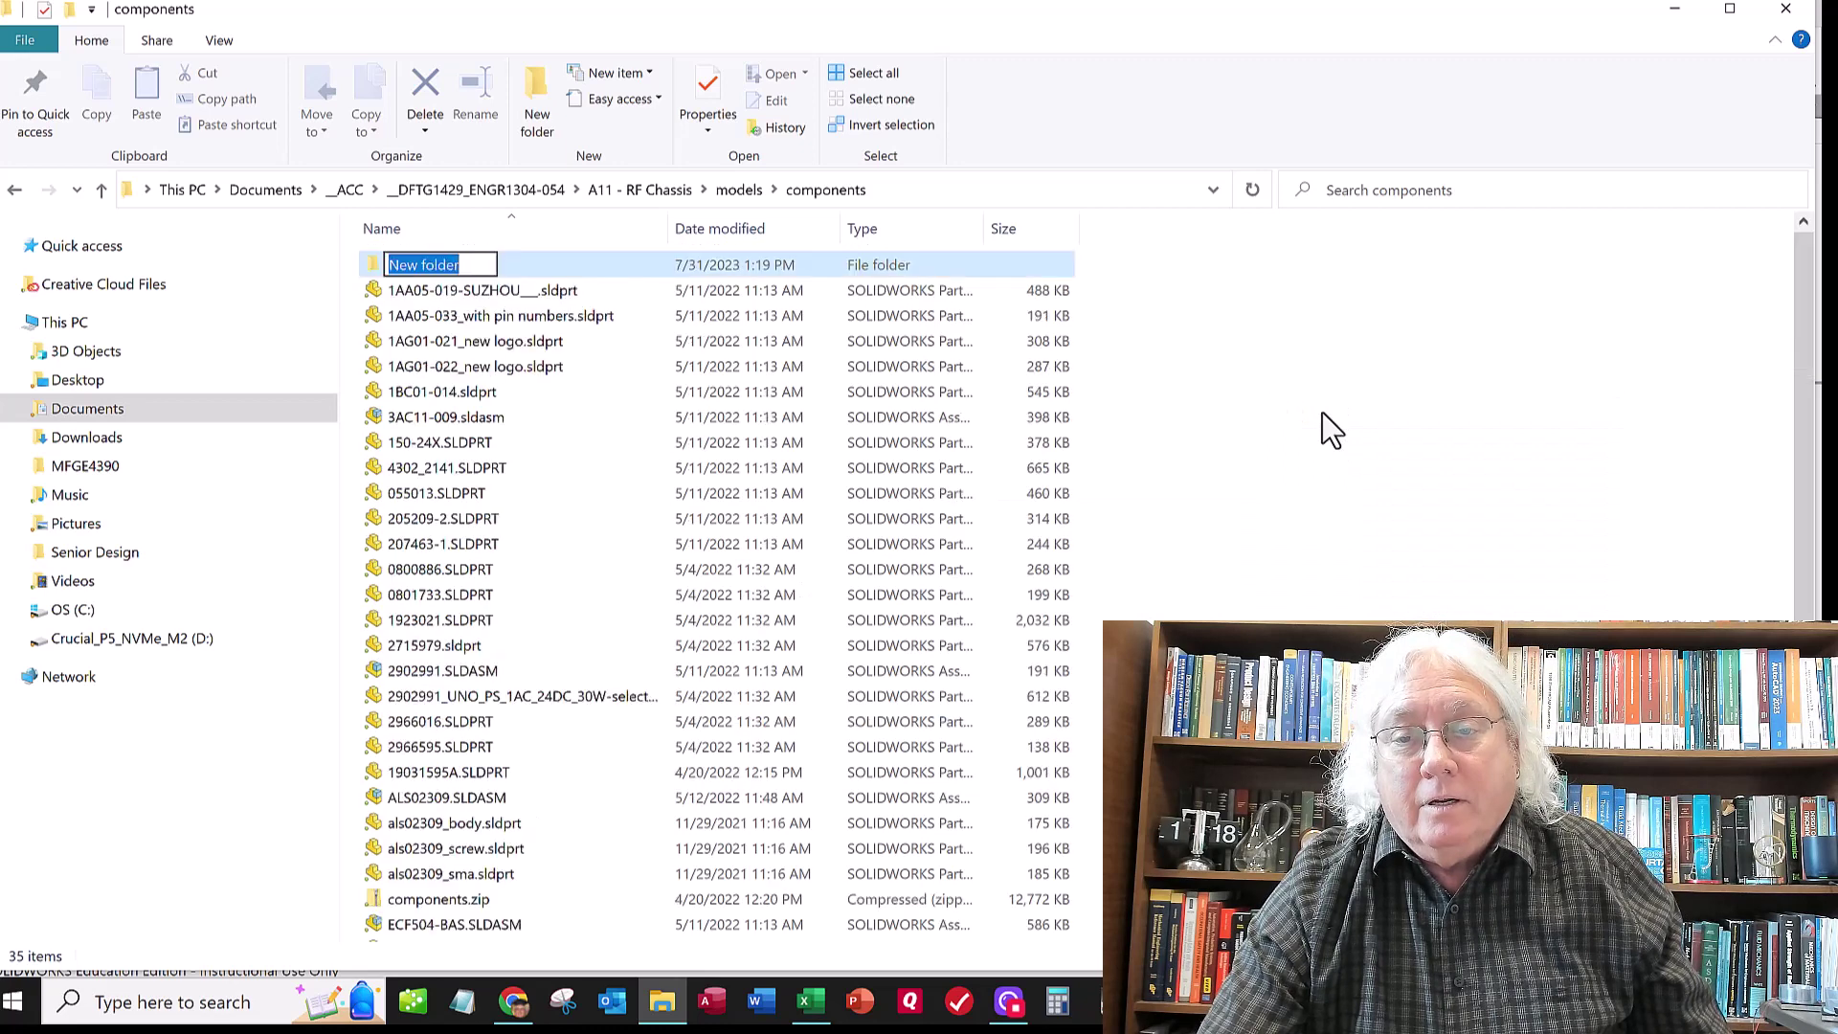
type("RF_Cable")
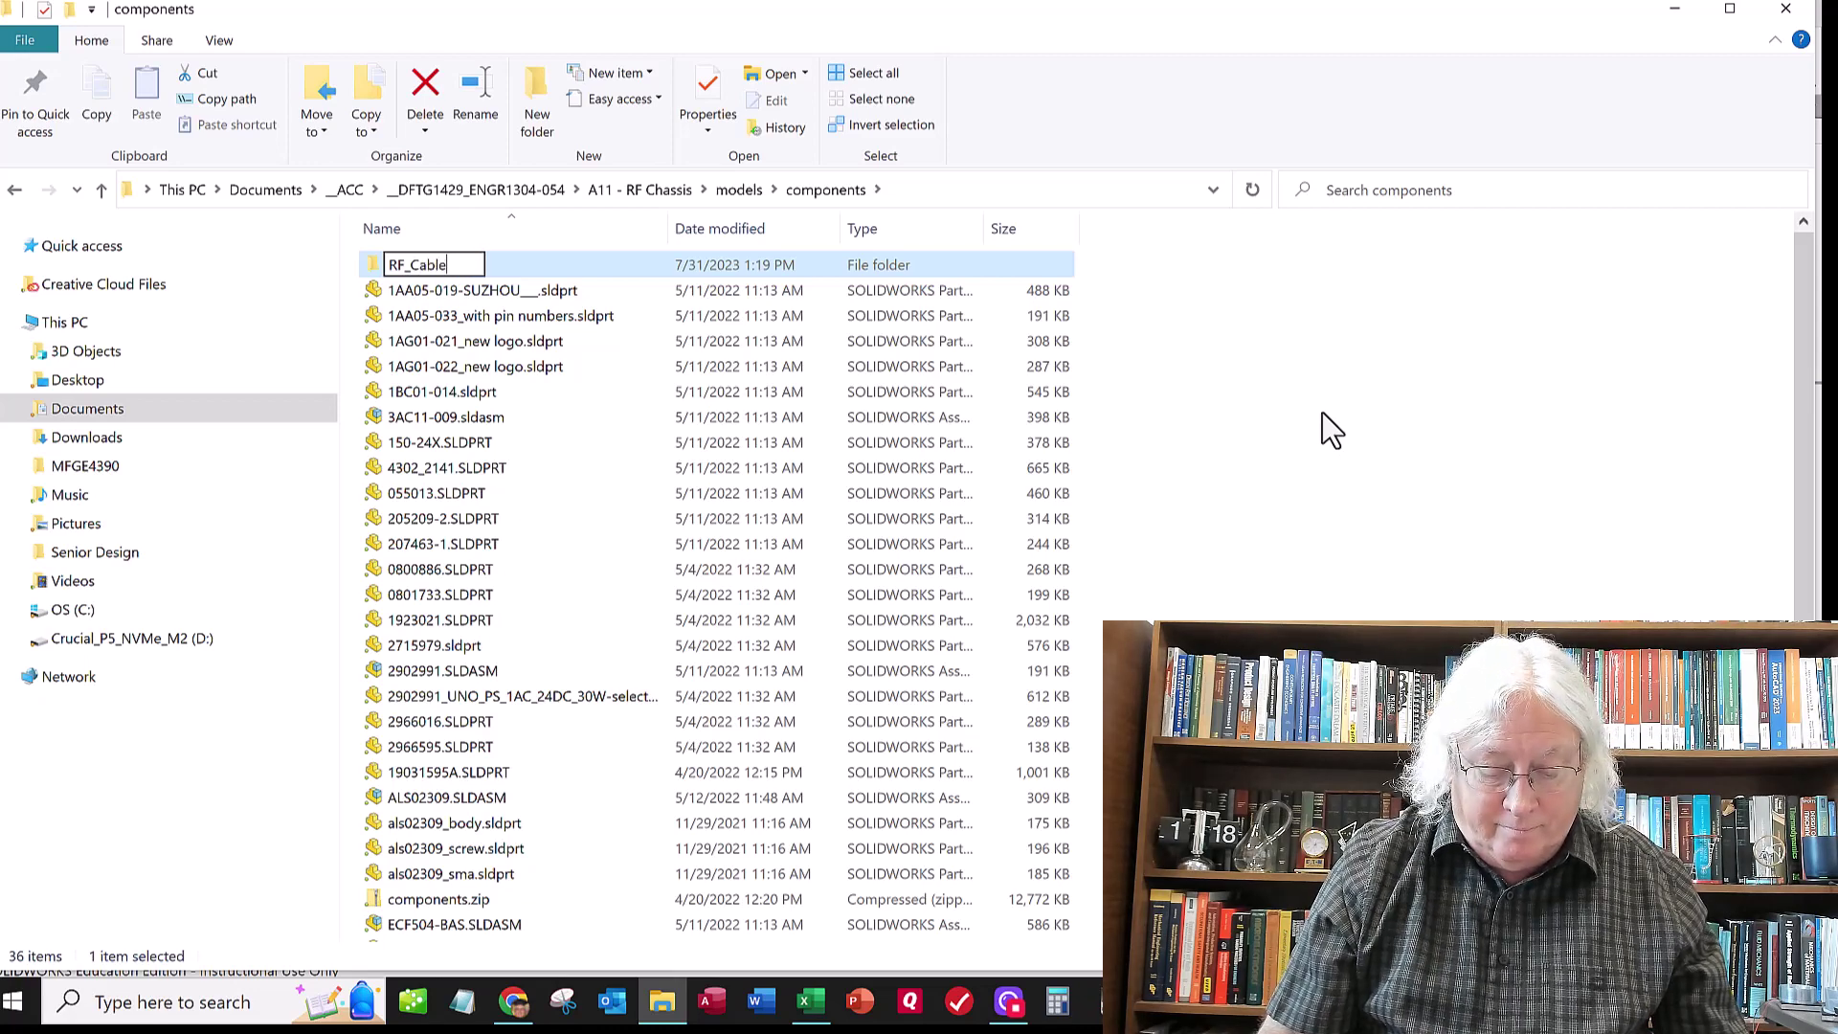
key("Return")
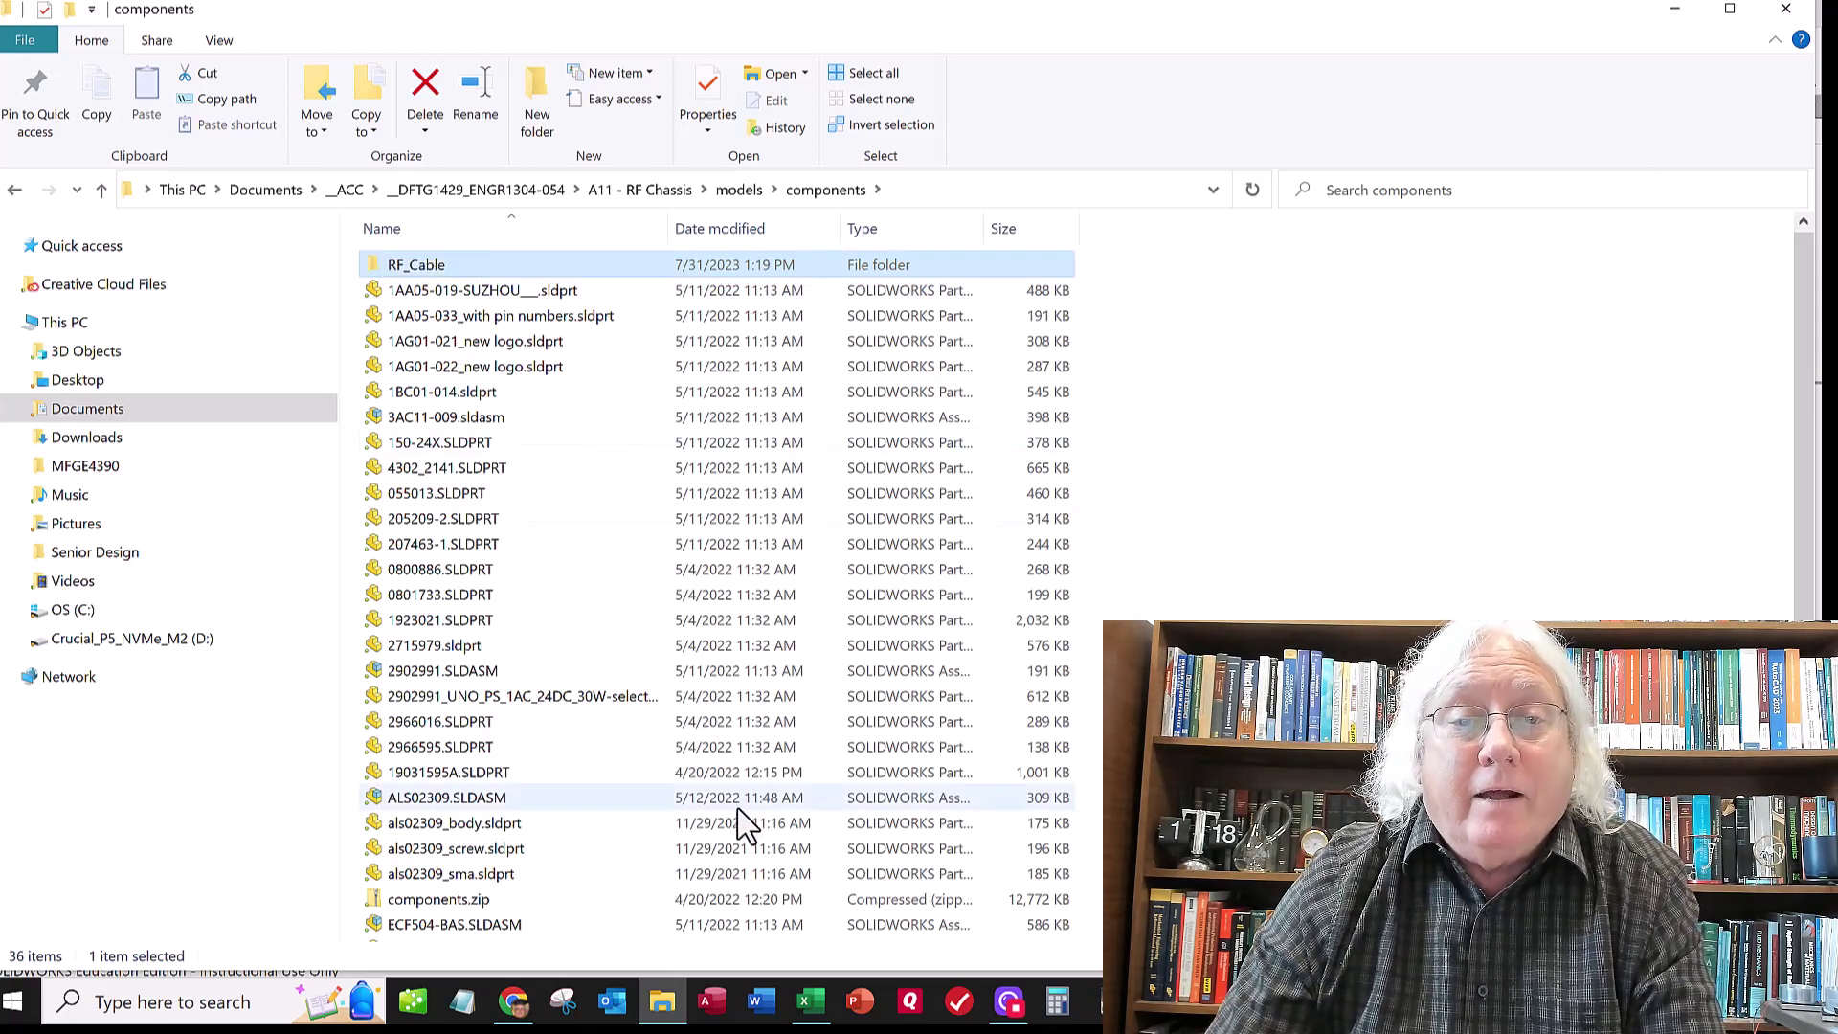
Copy sma.SLDPRT into the RF_Cable folder, then minimize File Explorer
scroll(690, 862, "down", 3)
left_click(471, 925)
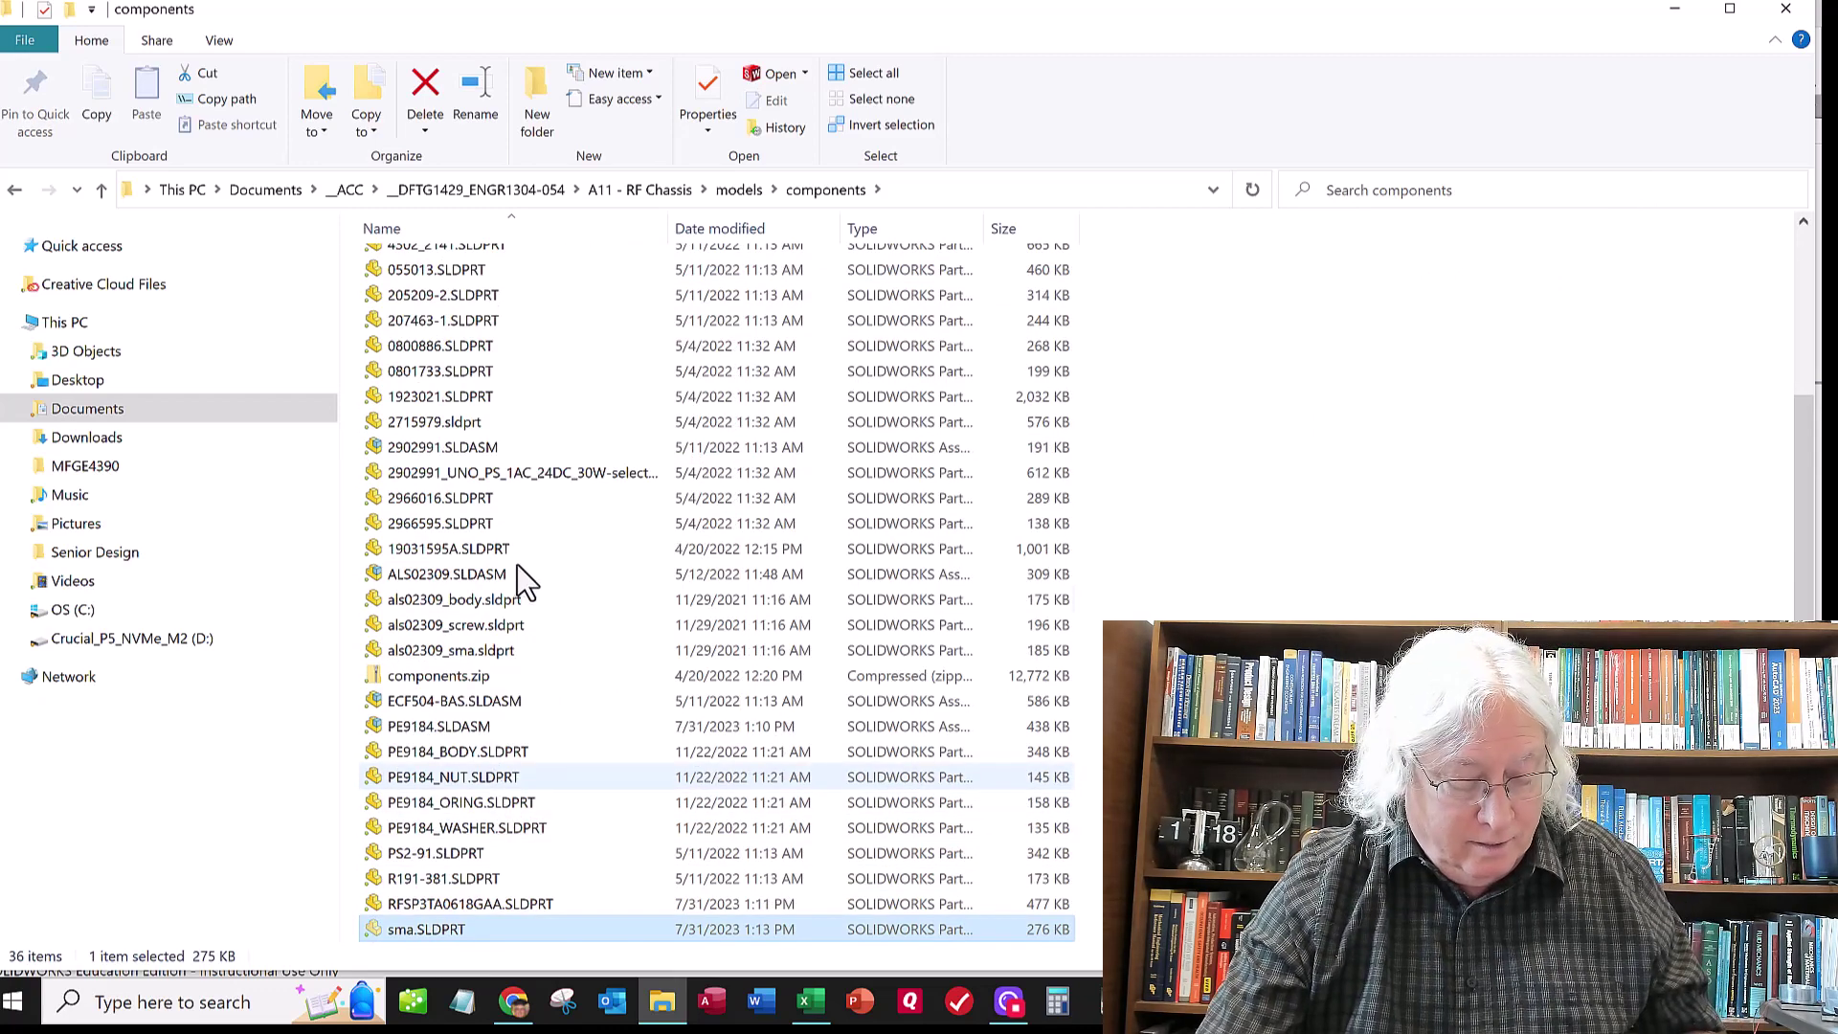
scroll(528, 498, "up", 2)
scroll(525, 458, "up", 1)
left_click(463, 263)
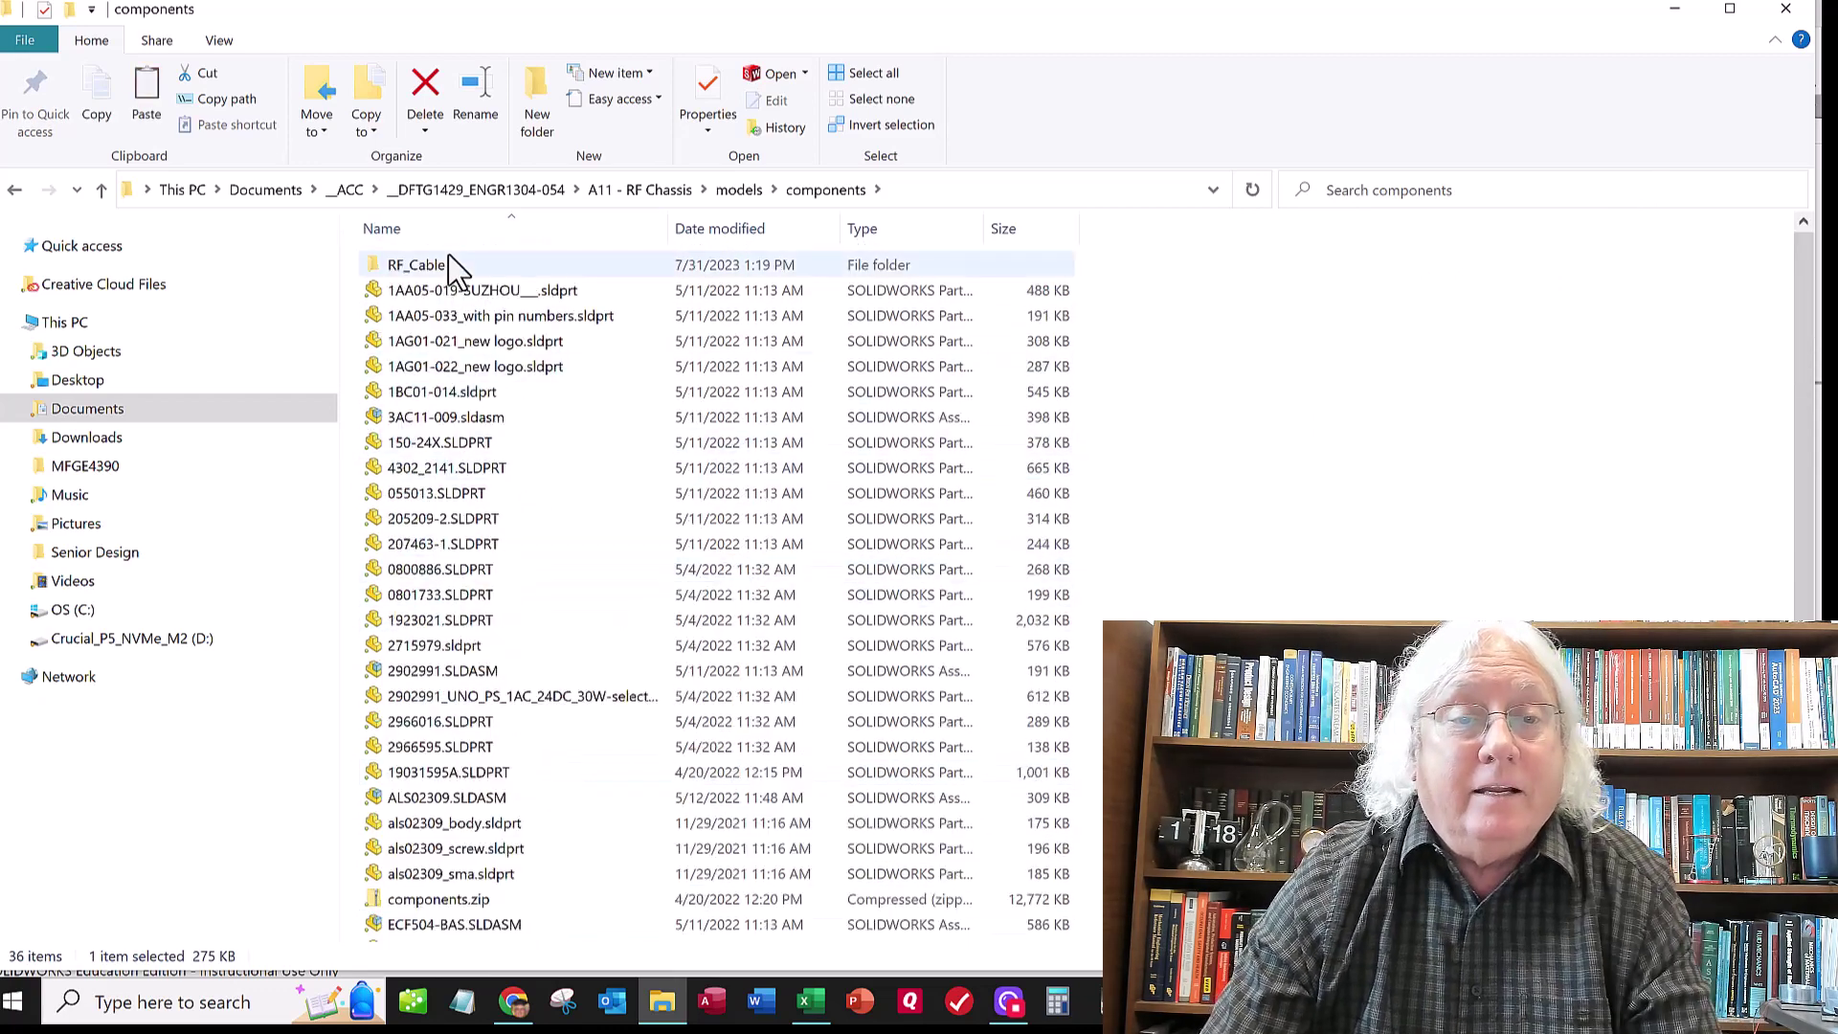
right_click(579, 354)
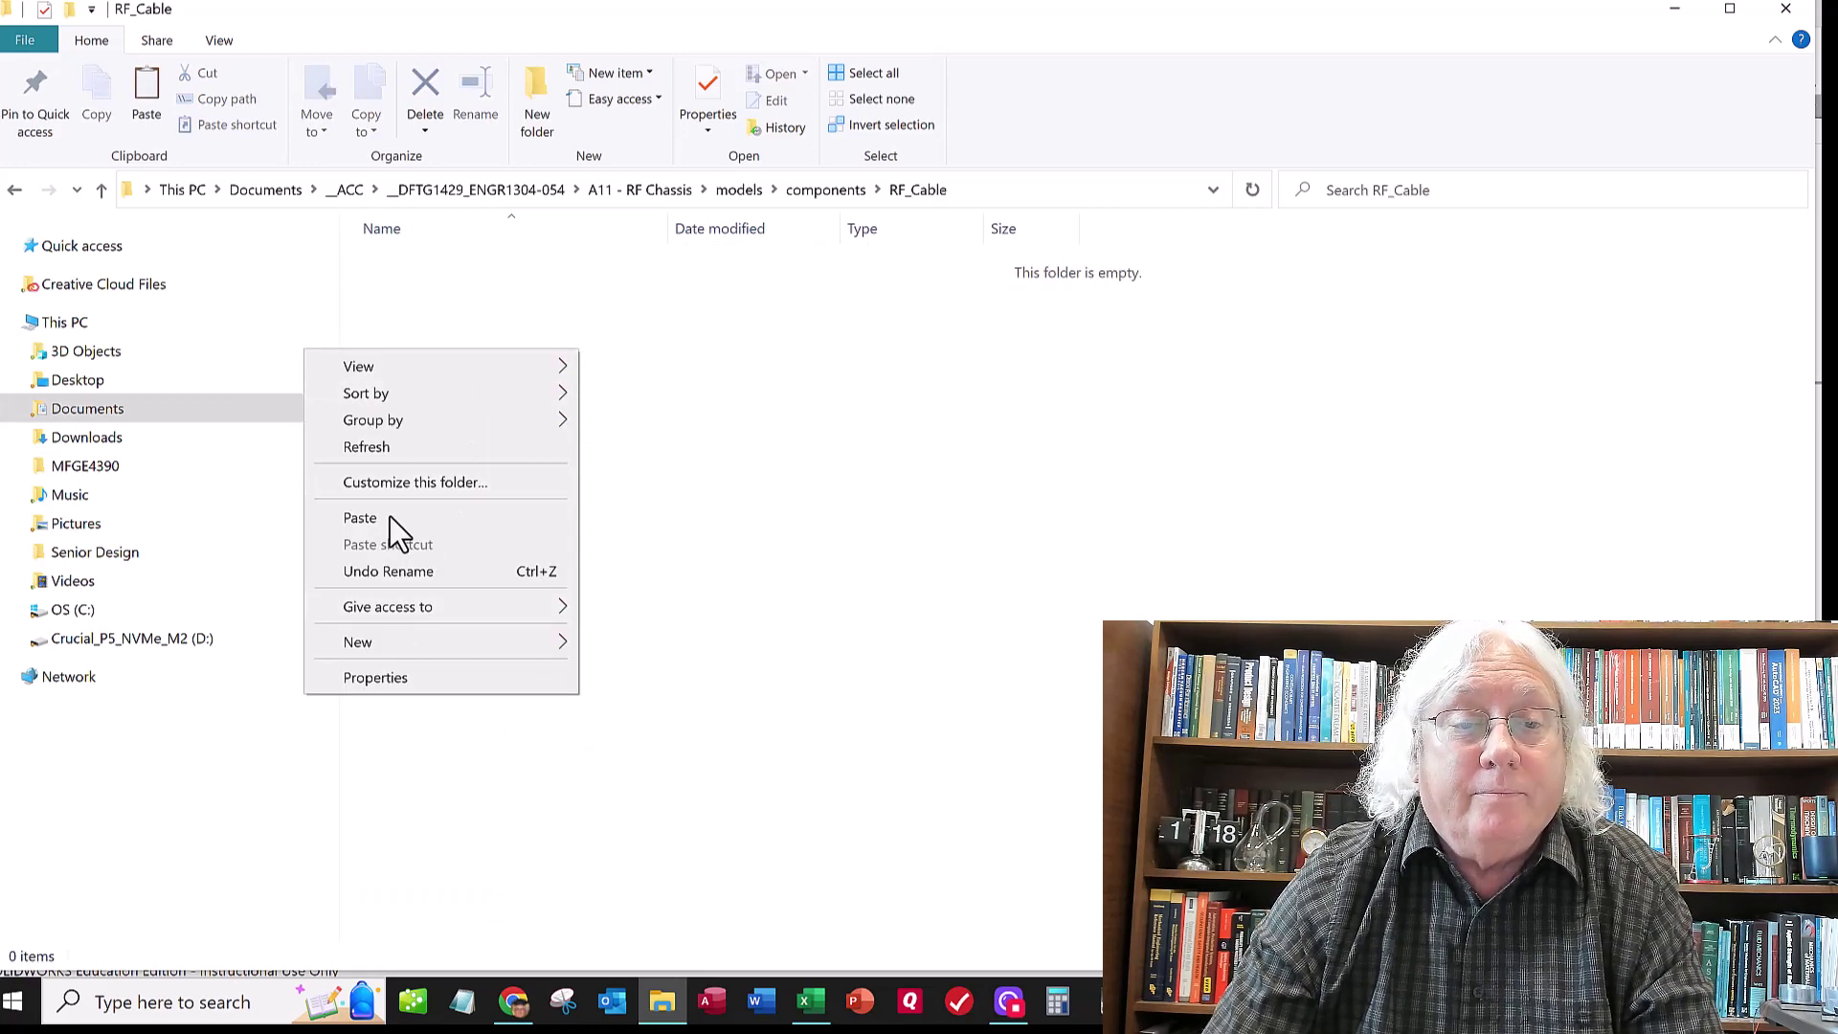
left_click(718, 254)
left_click(1245, 190)
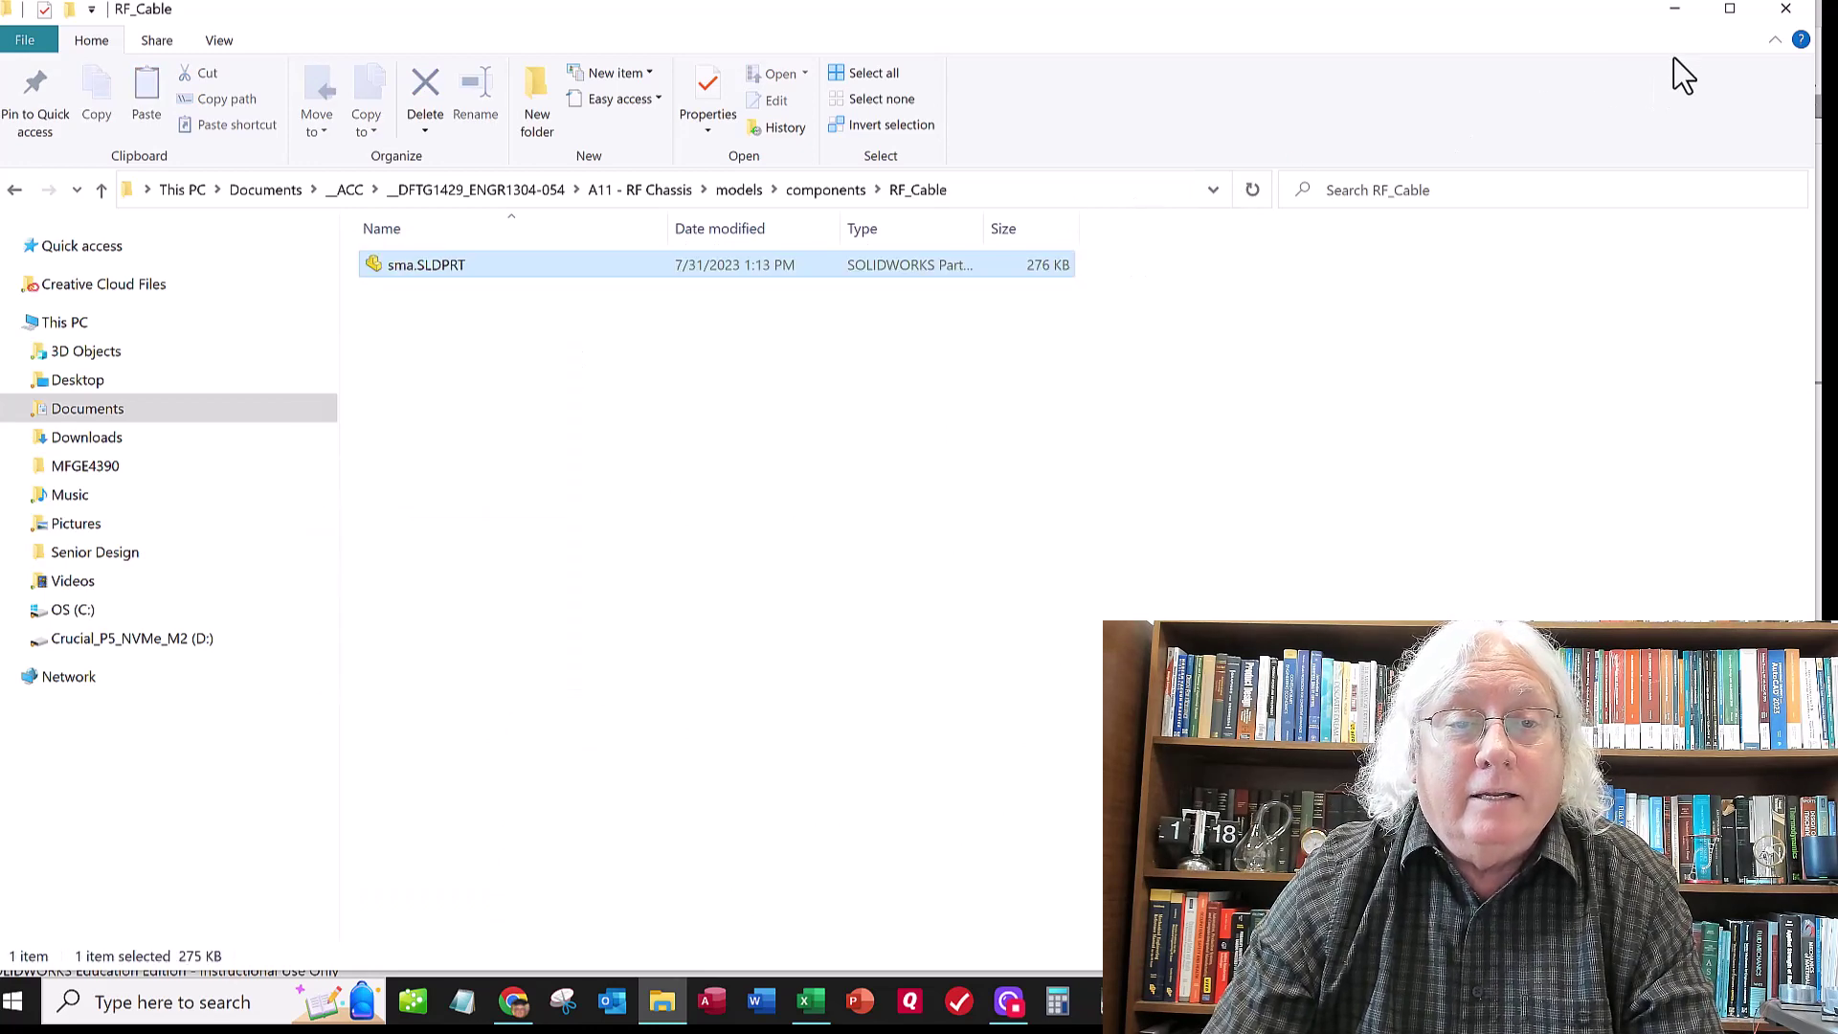
left_click(1675, 9)
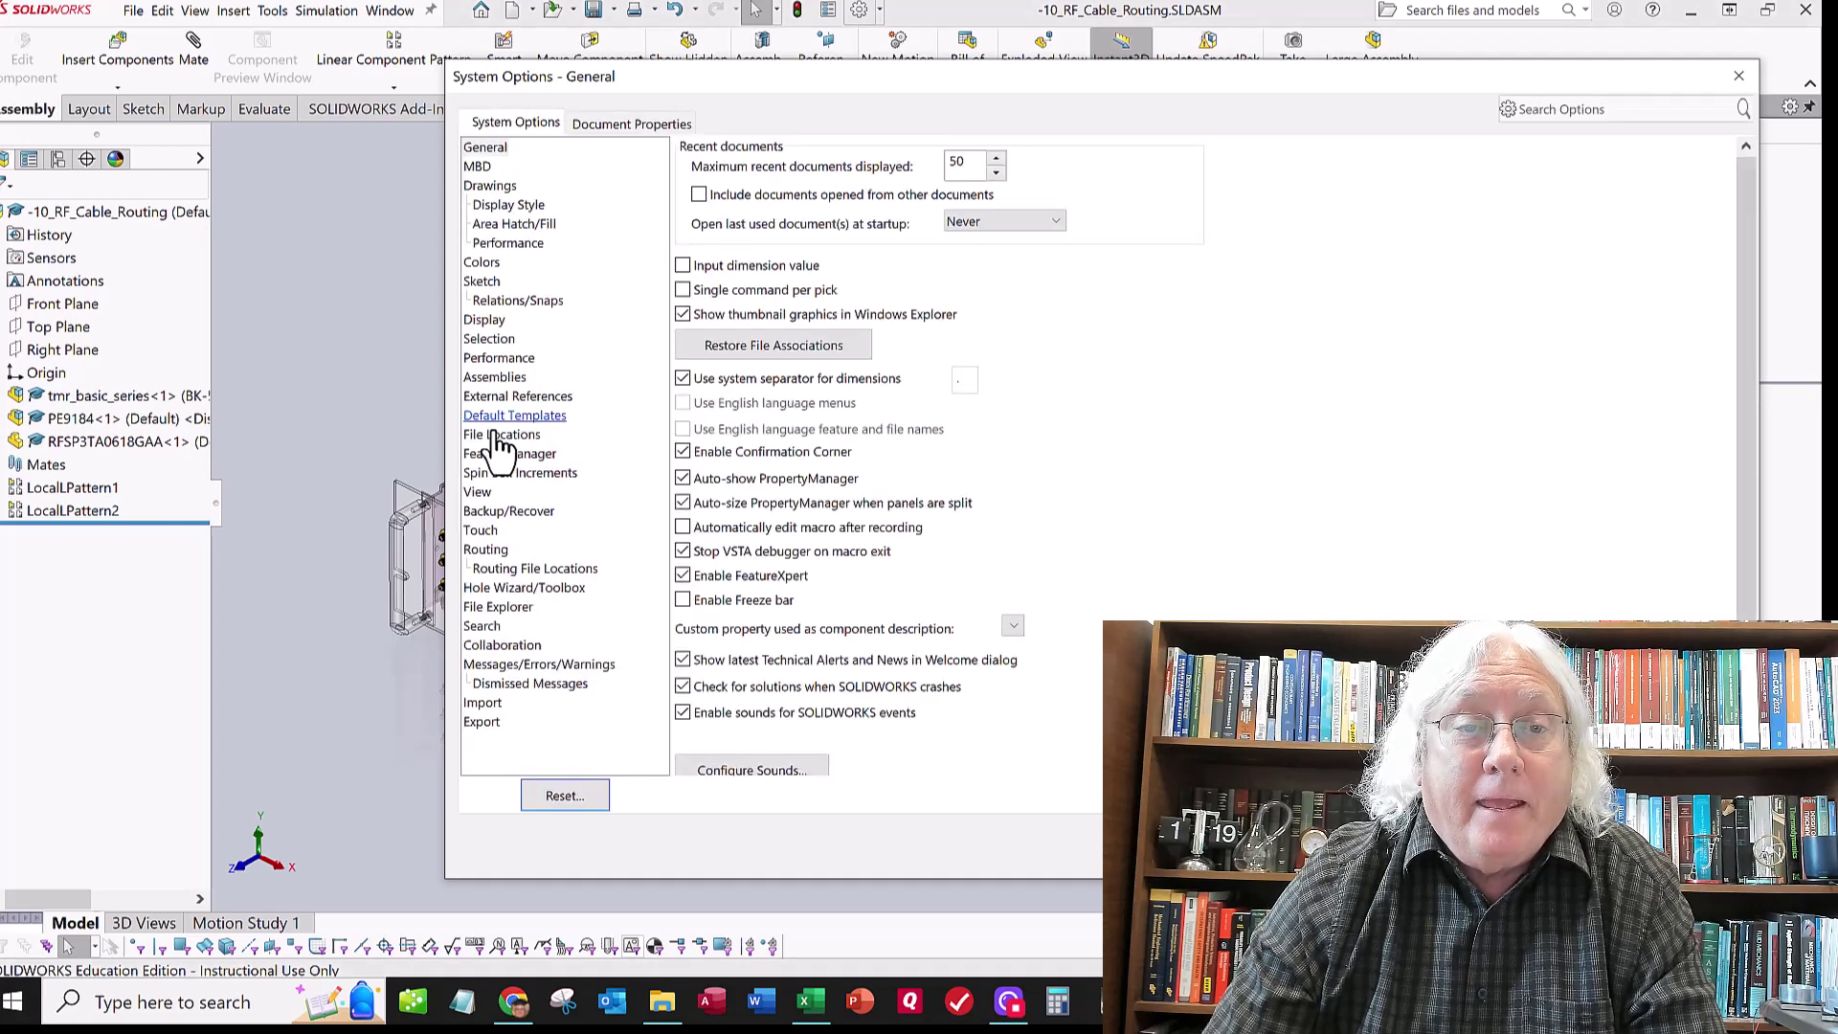
Show the Design Library folders under File Locations in Options and start adding one
left_click(495, 436)
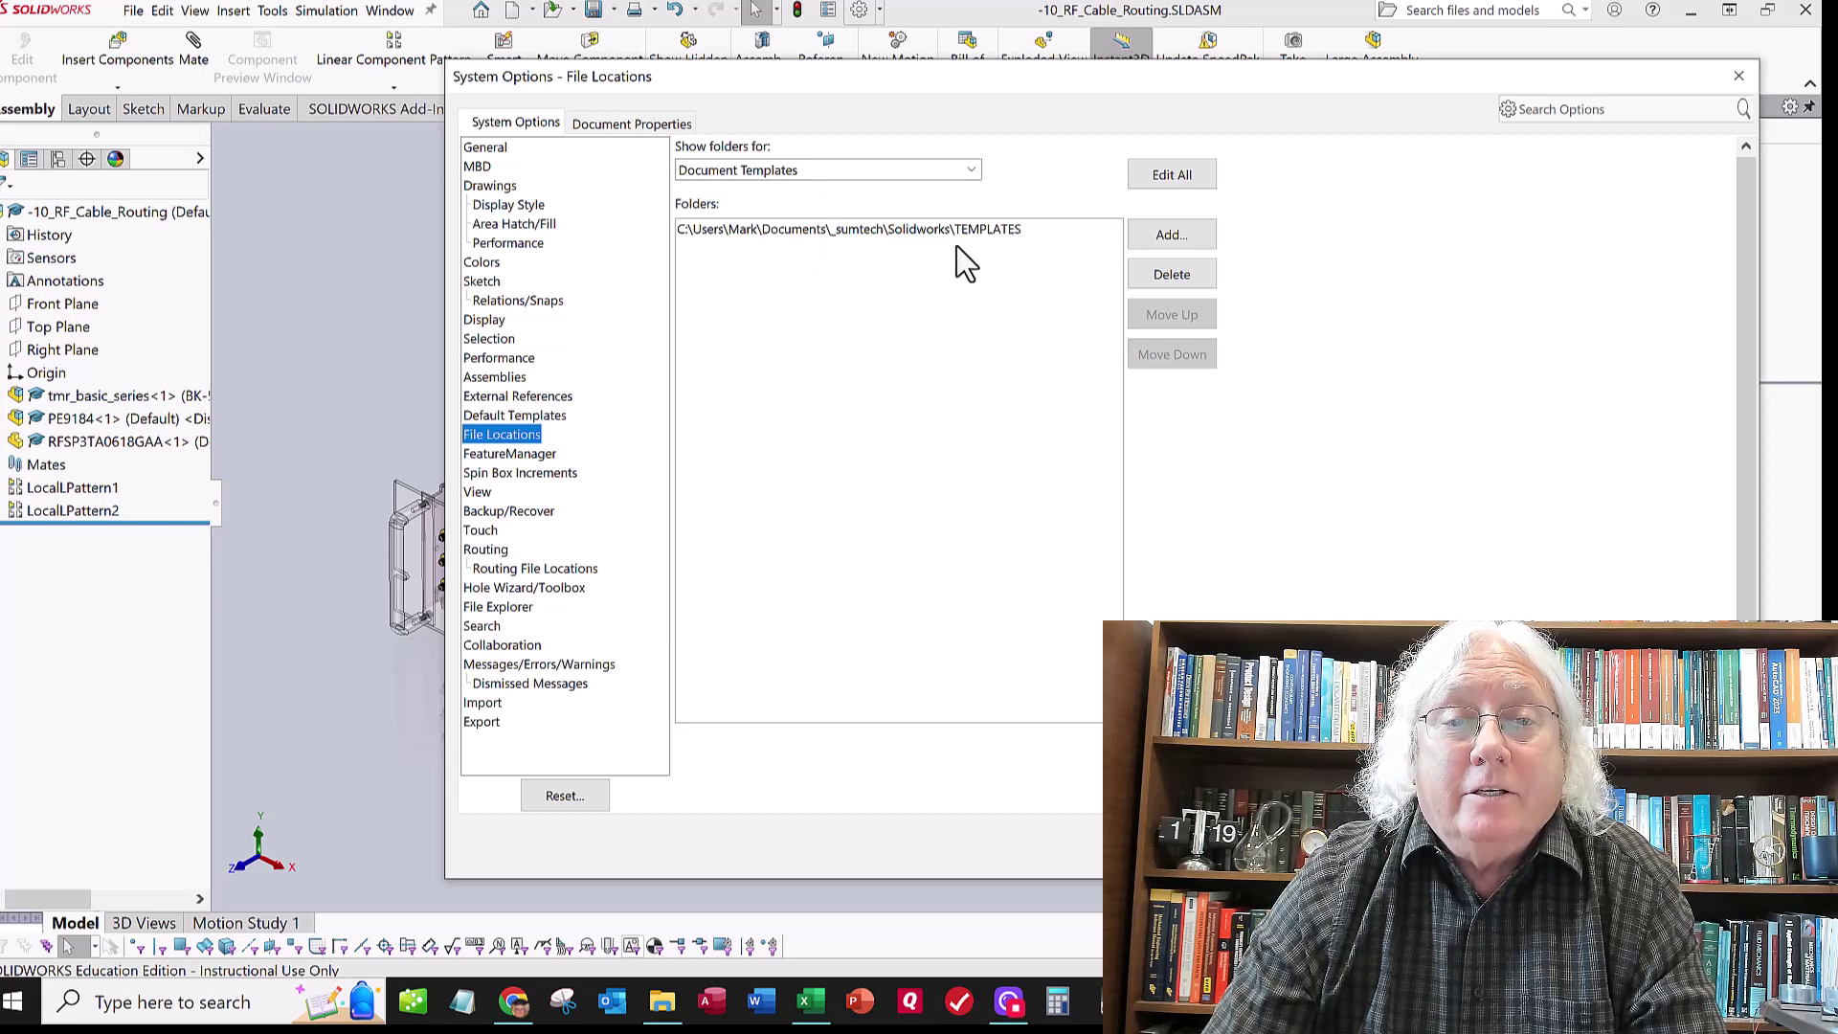
left_click(762, 169)
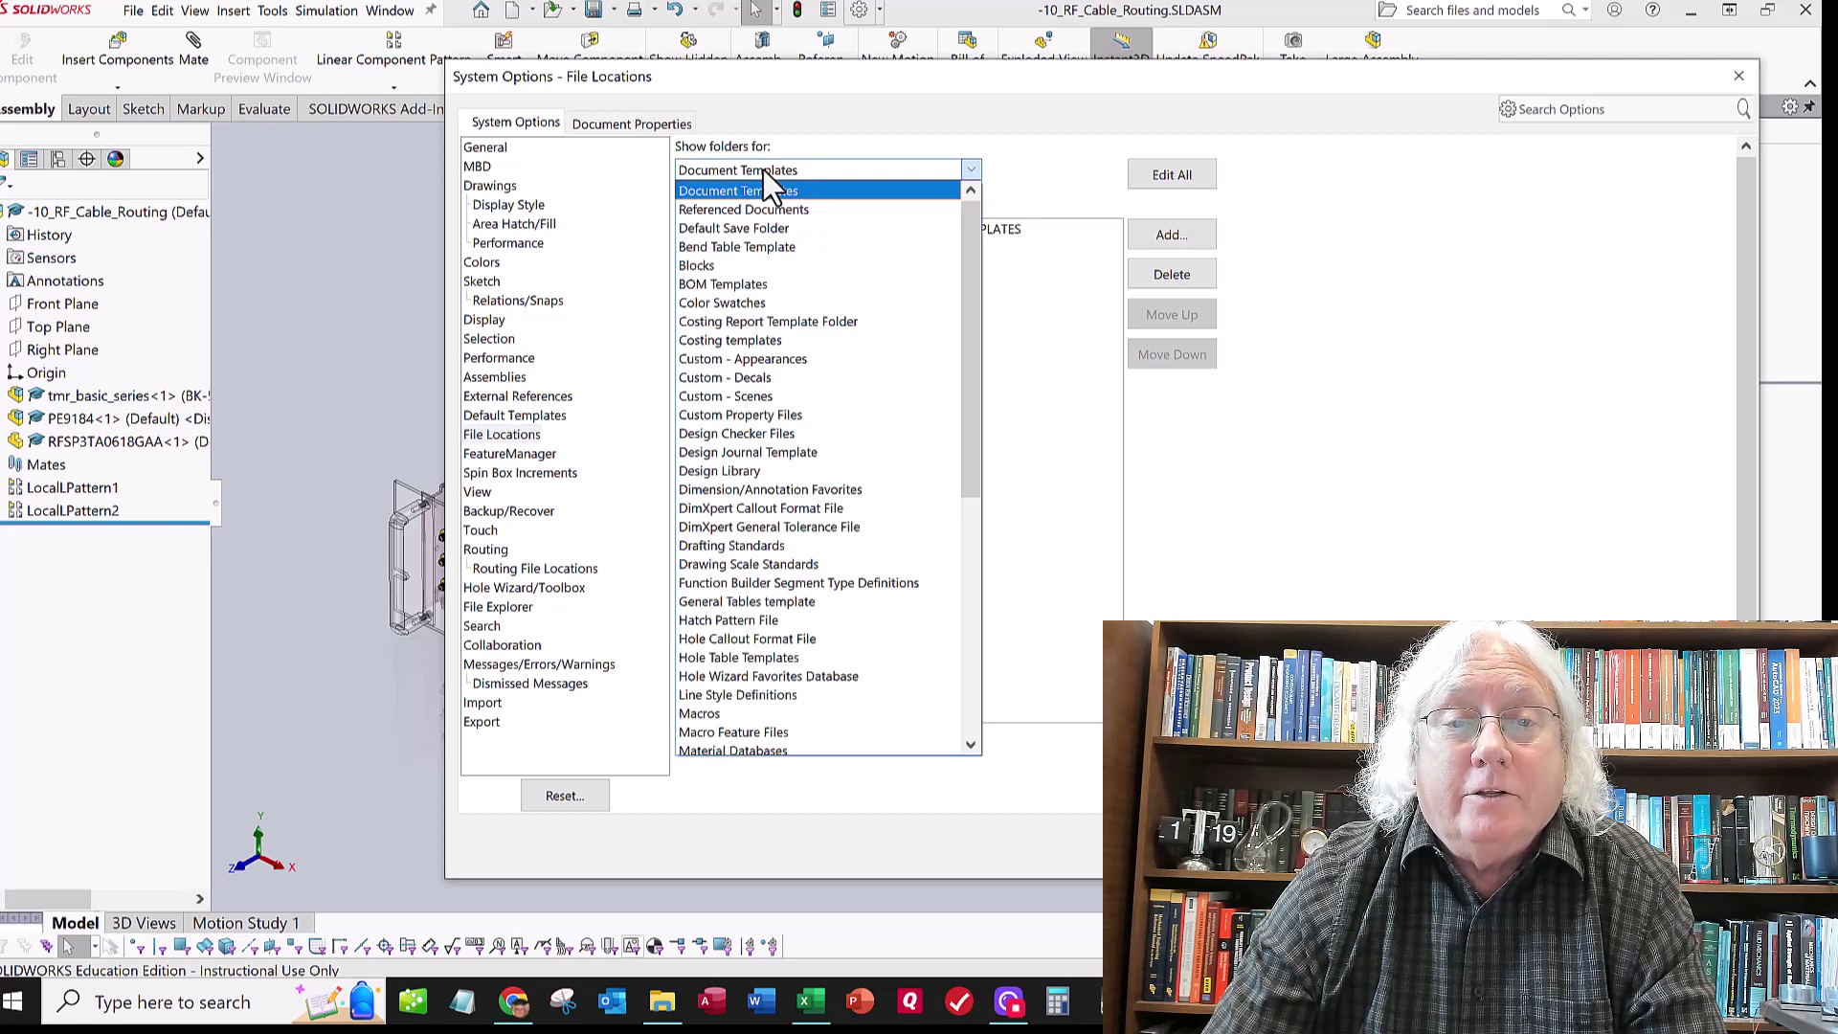
left_click(744, 471)
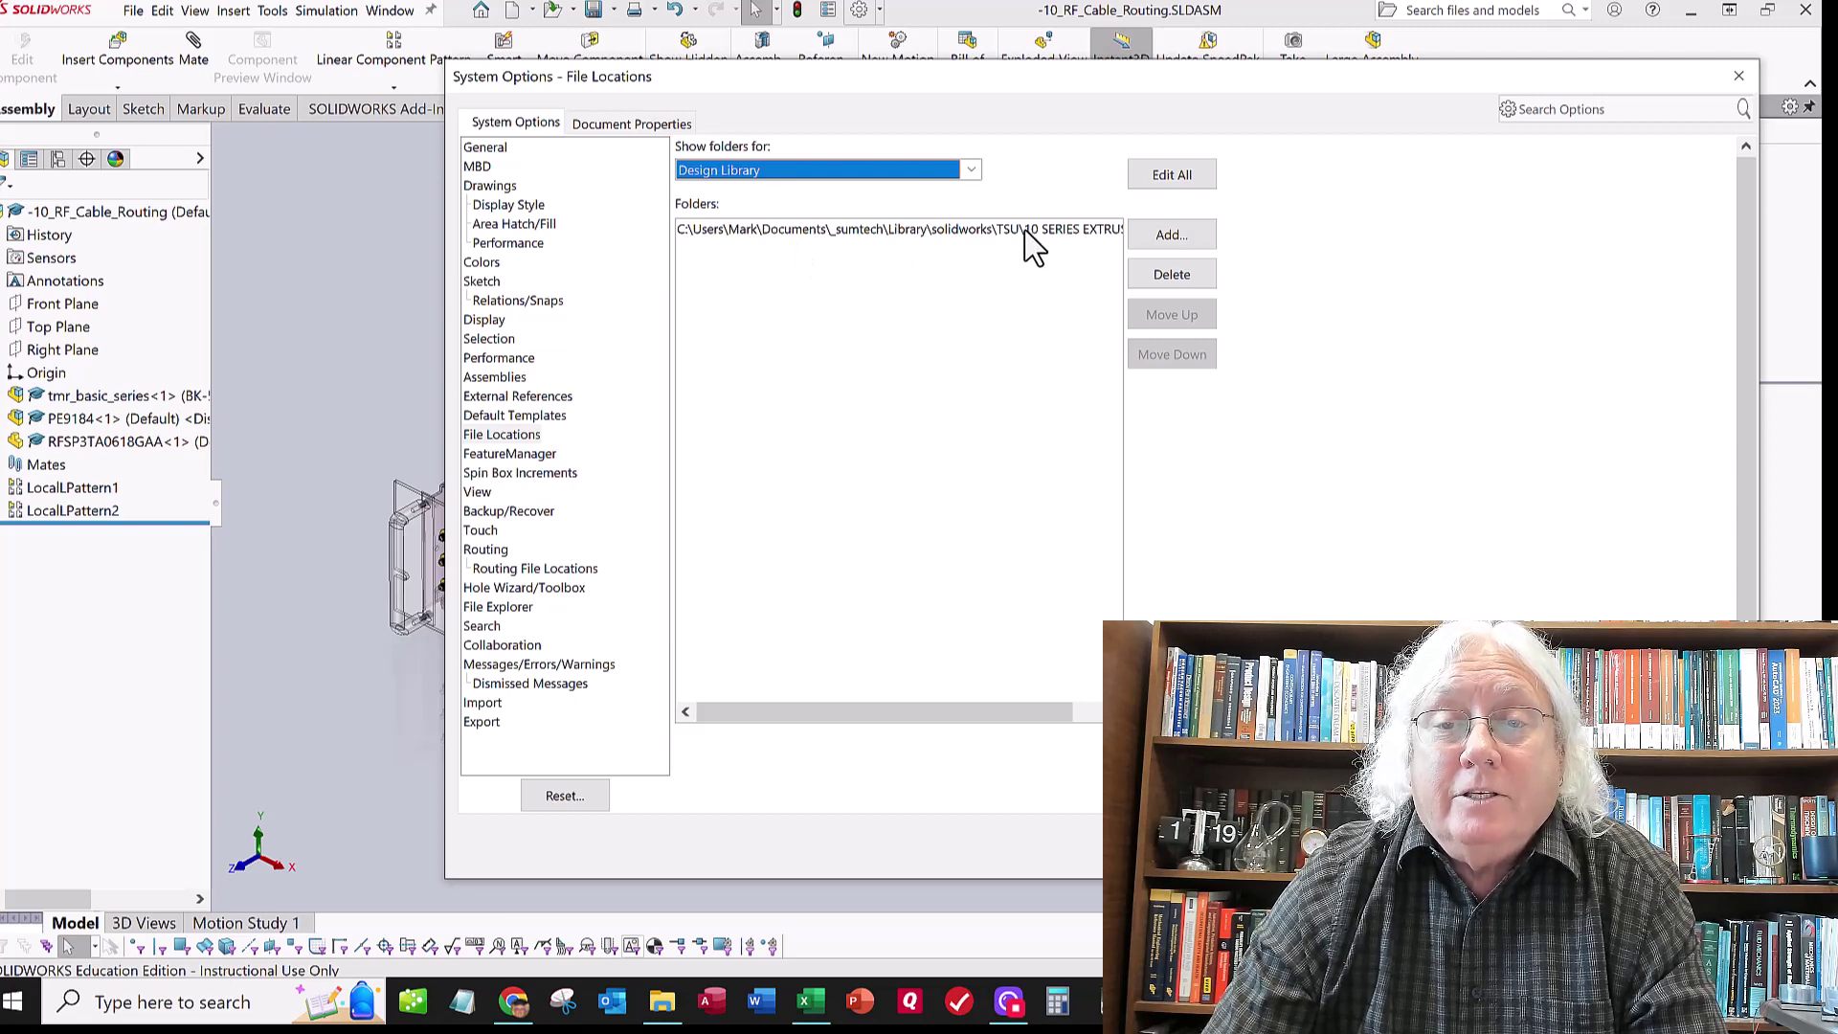
left_click(1172, 236)
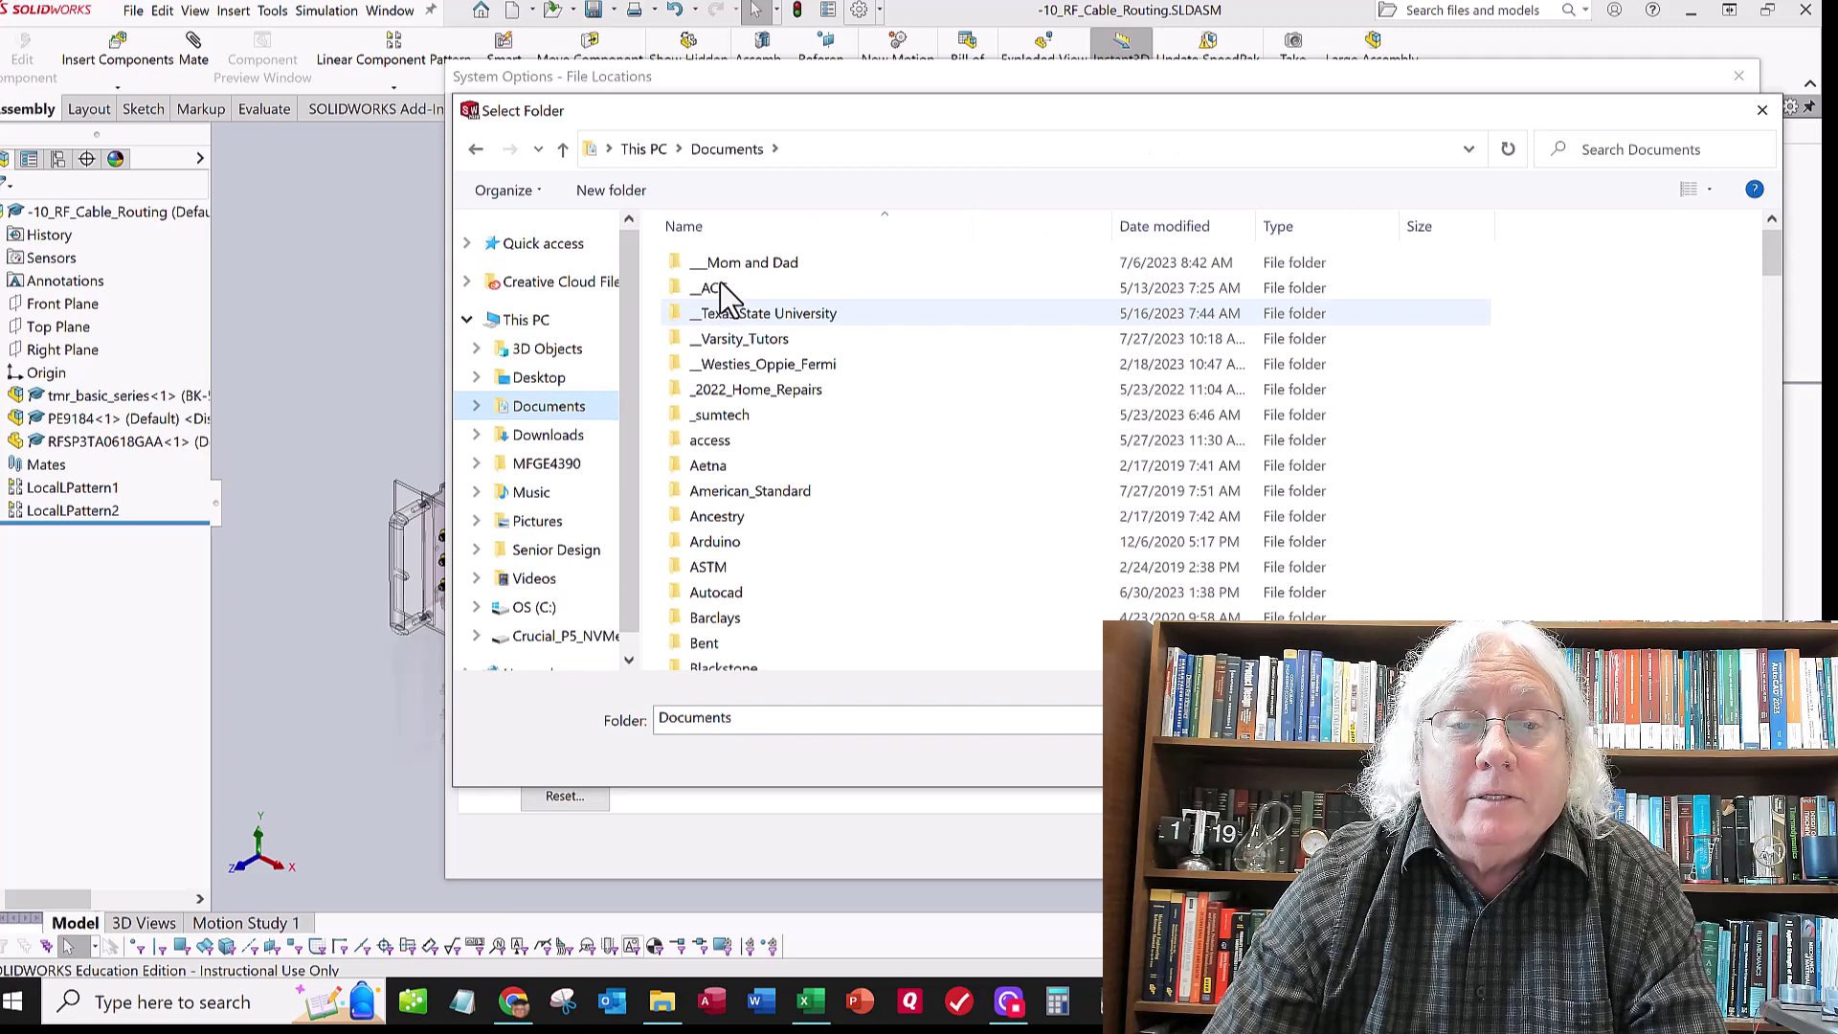
Browse to A11 - RF Chassis\models\components\RF_Cable in the Select Folder dialog
double_click(788, 289)
double_click(780, 264)
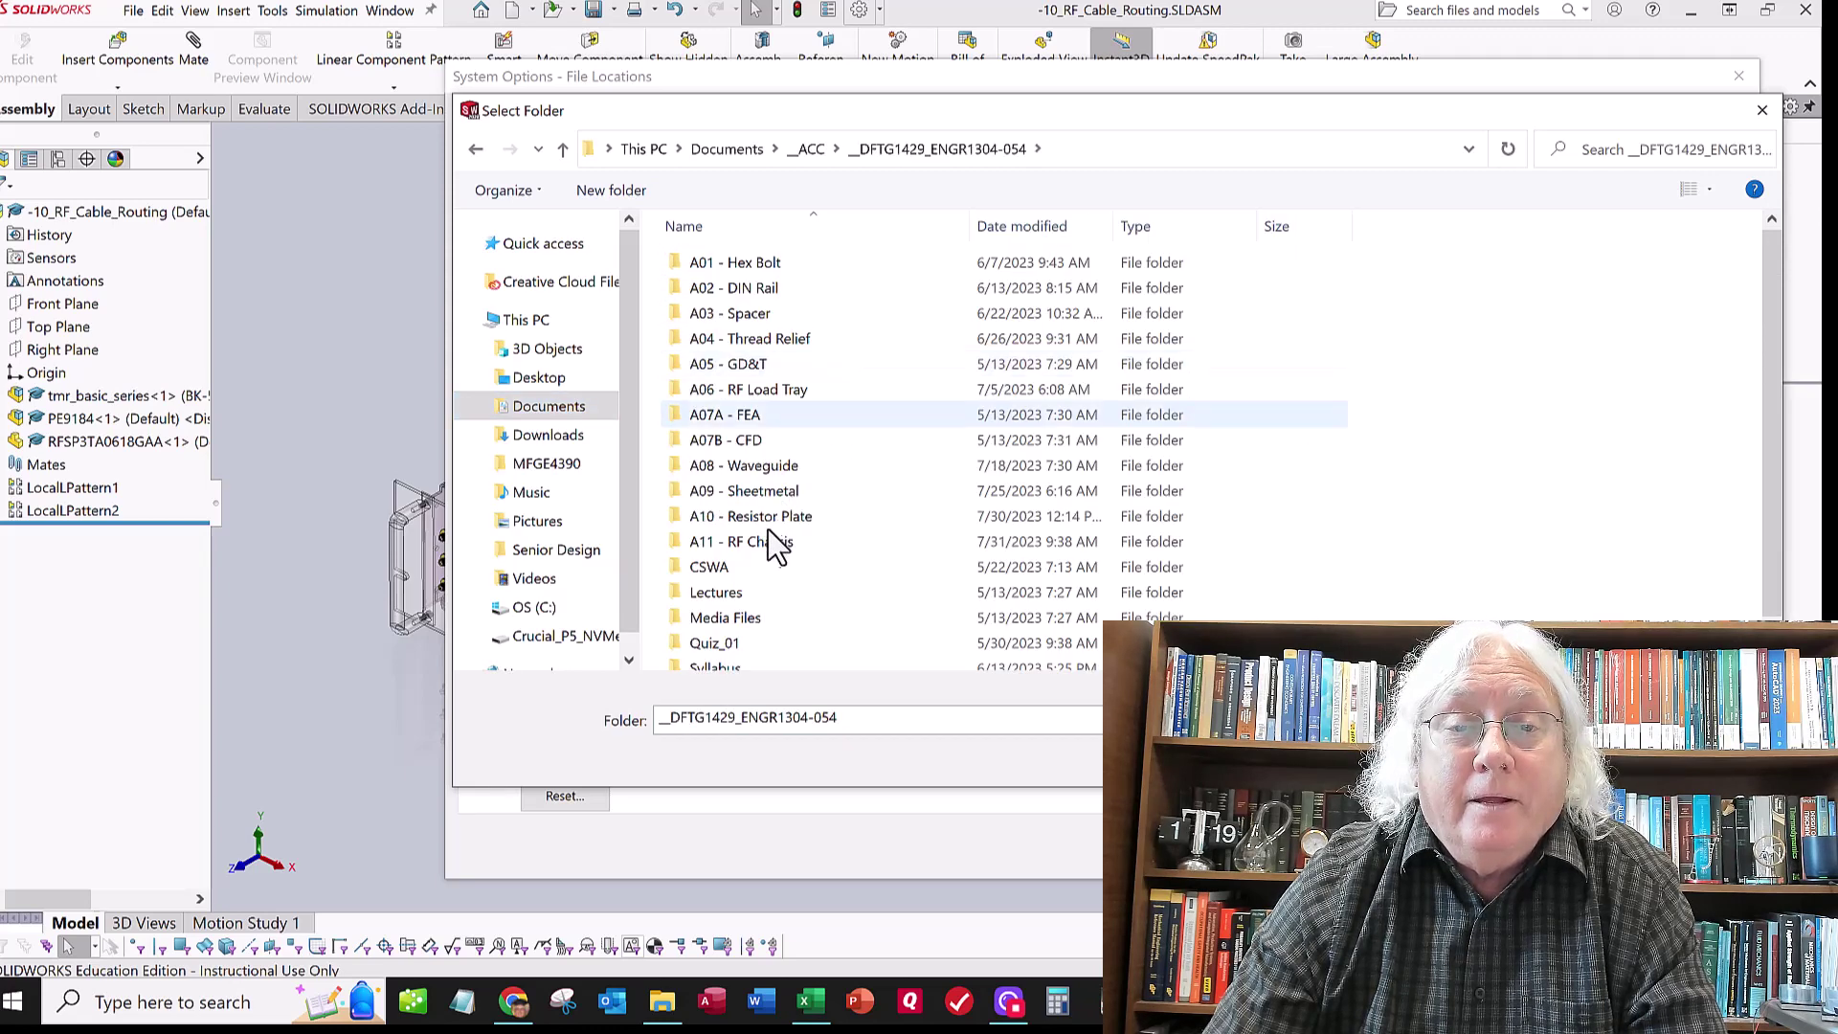
left_click(766, 531)
key("Return")
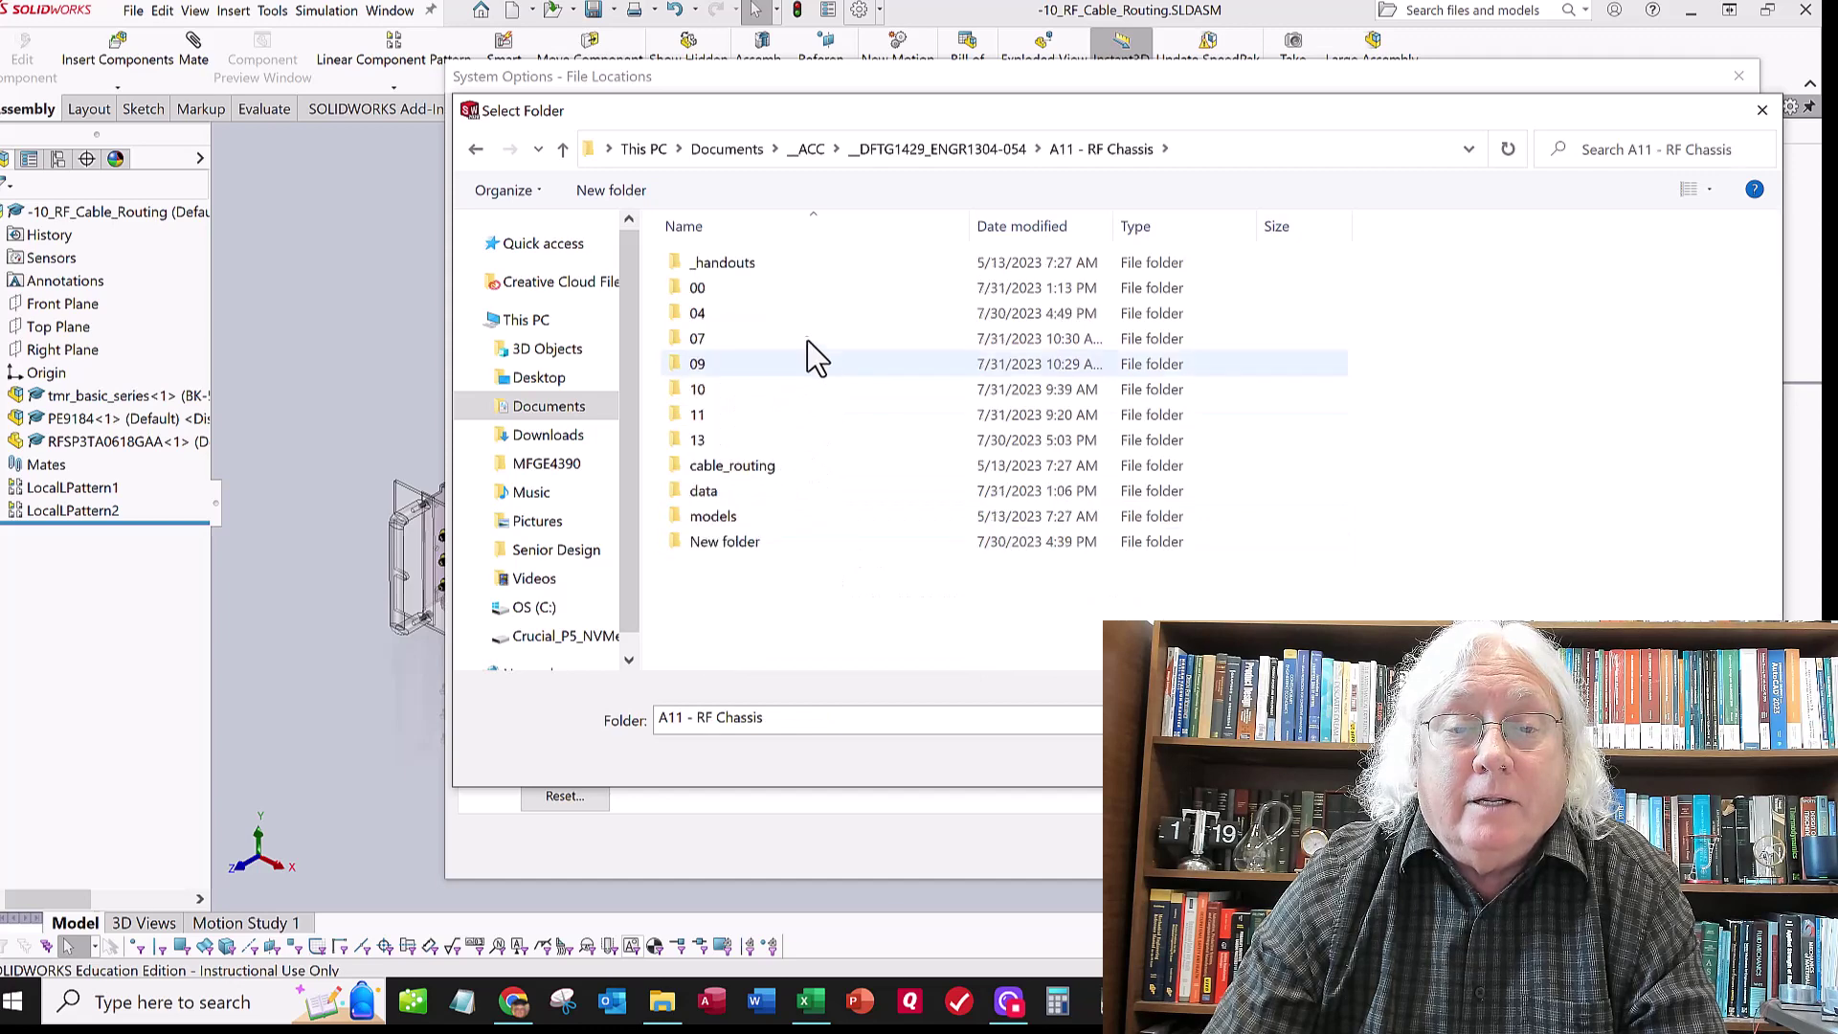
double_click(744, 518)
left_click(787, 292)
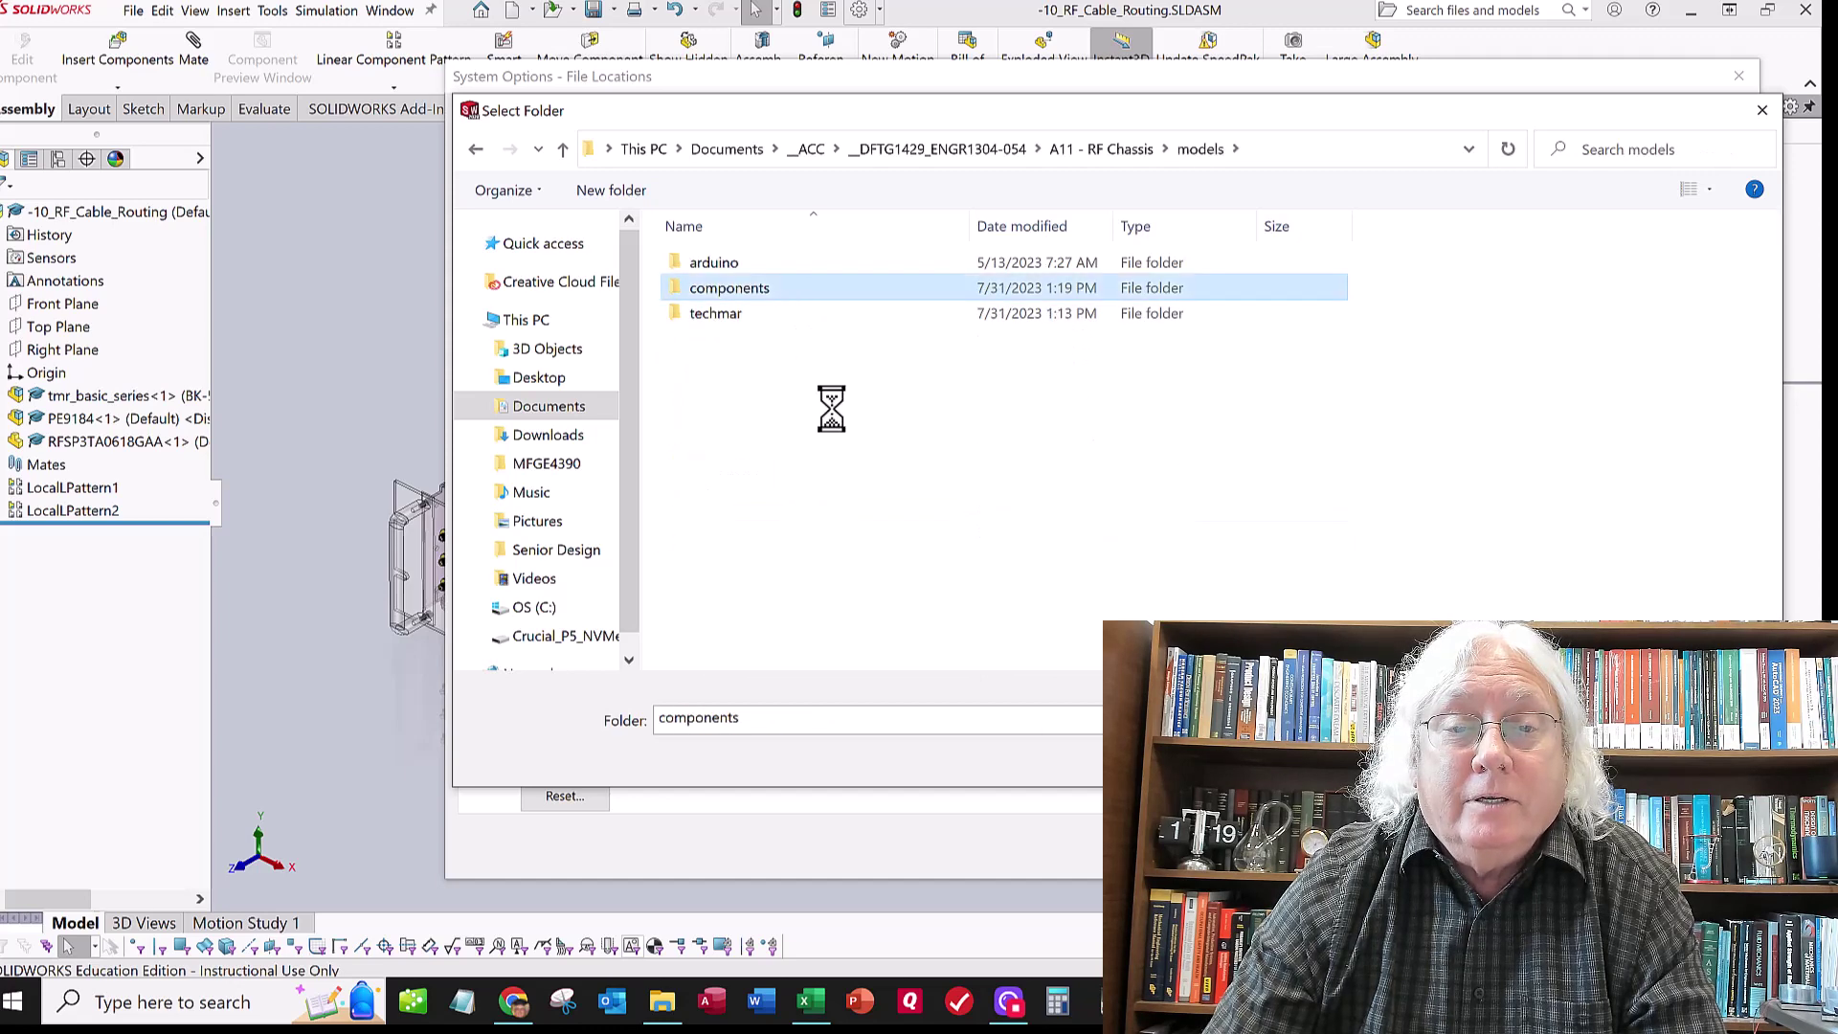
double_click(750, 266)
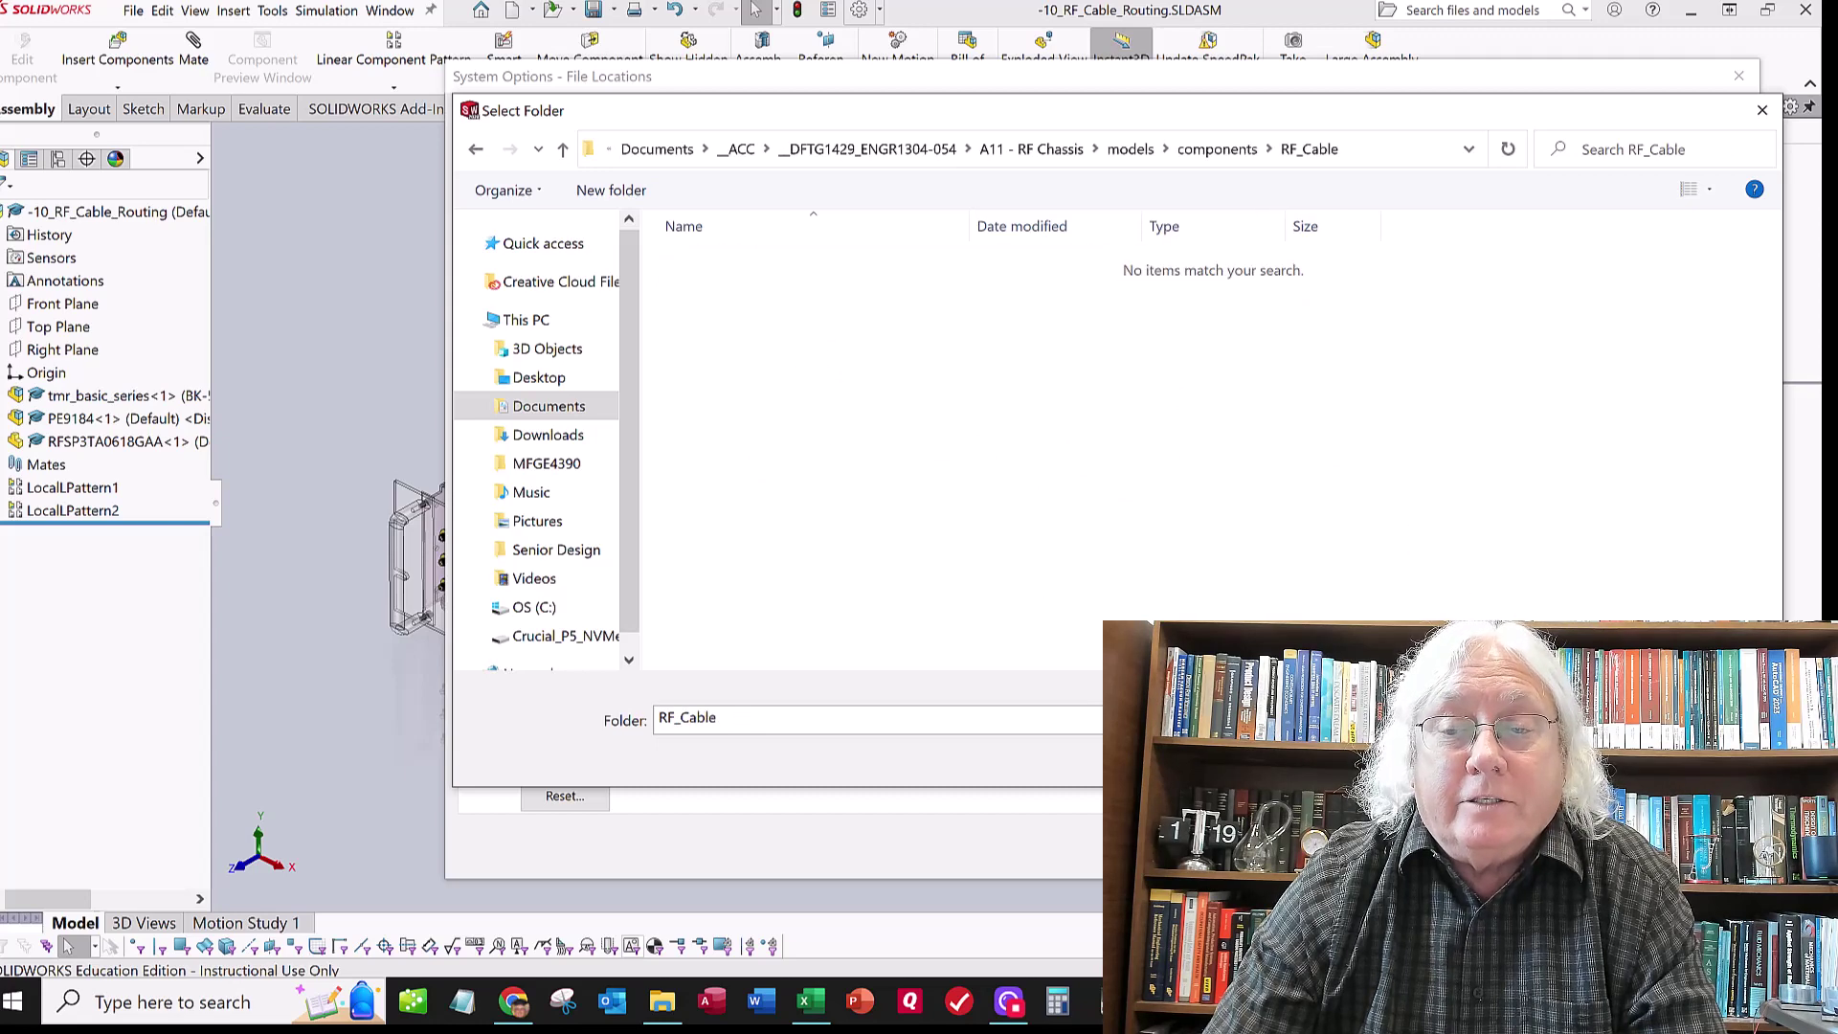
Accept RF_Cable as a Design Library location, confirm the search-path prompt, and close Options
key("Return")
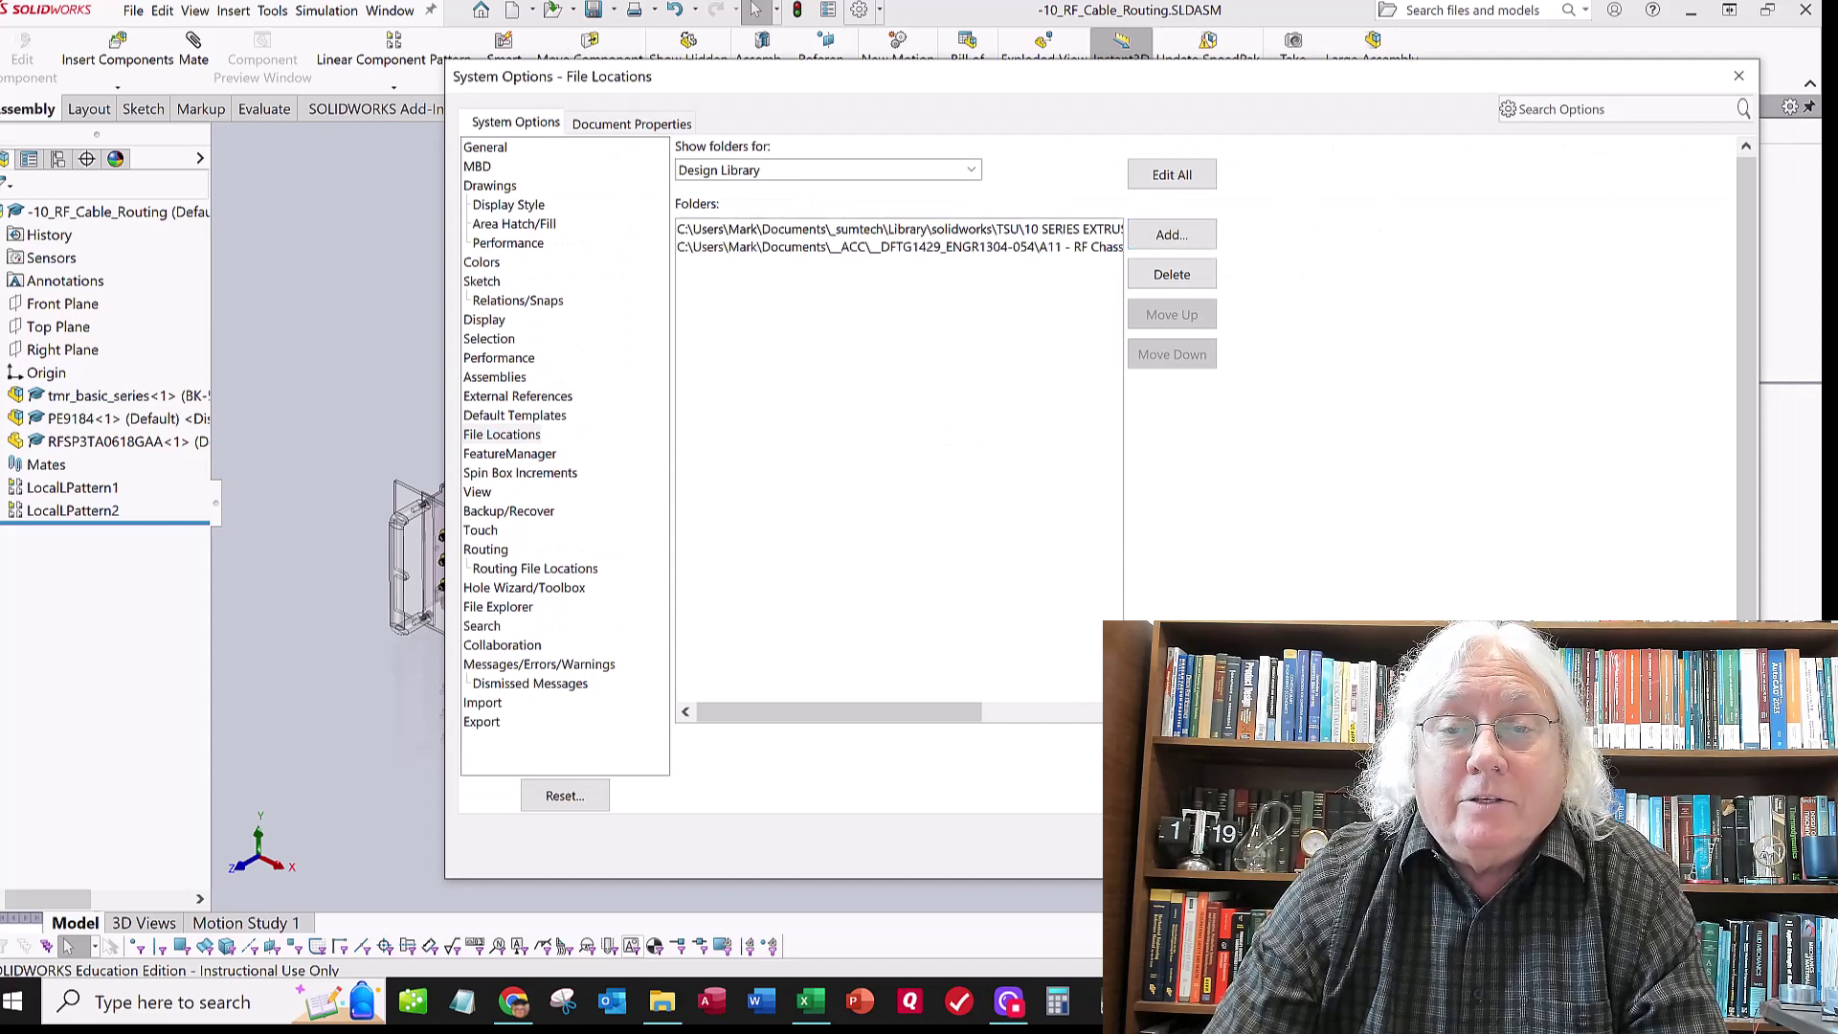
key("Return")
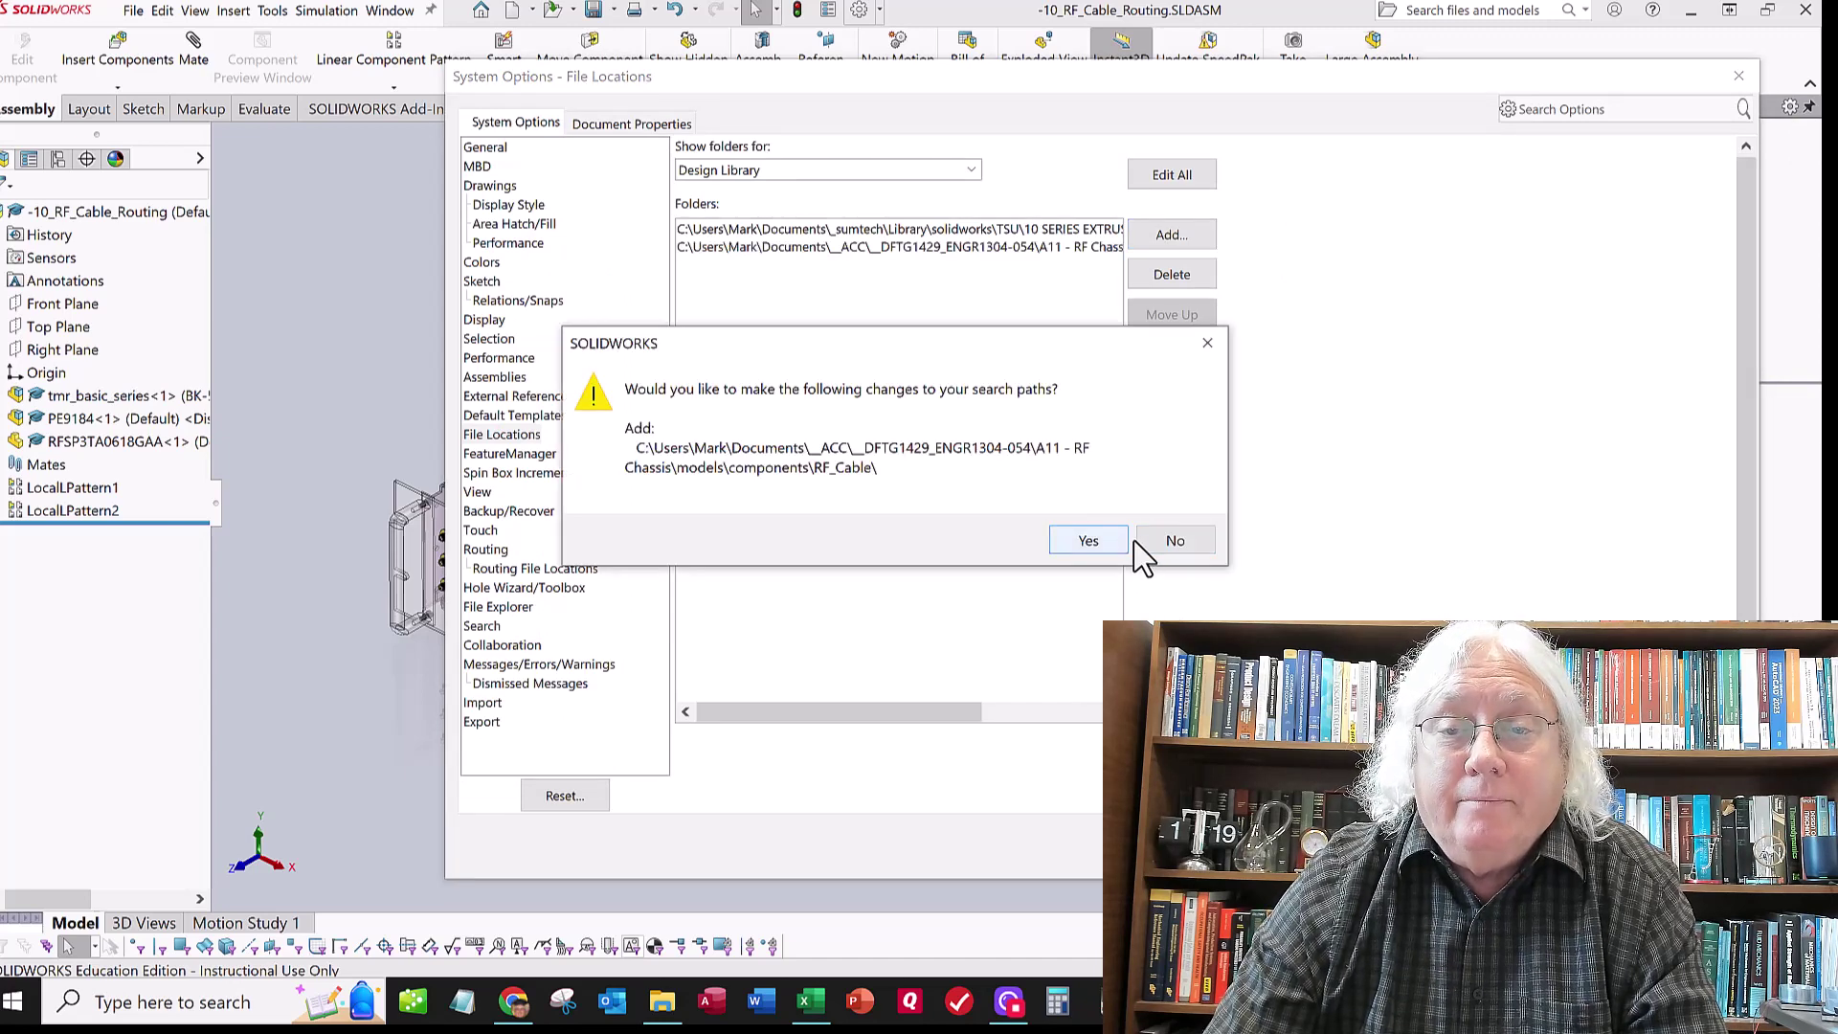
left_click(1068, 539)
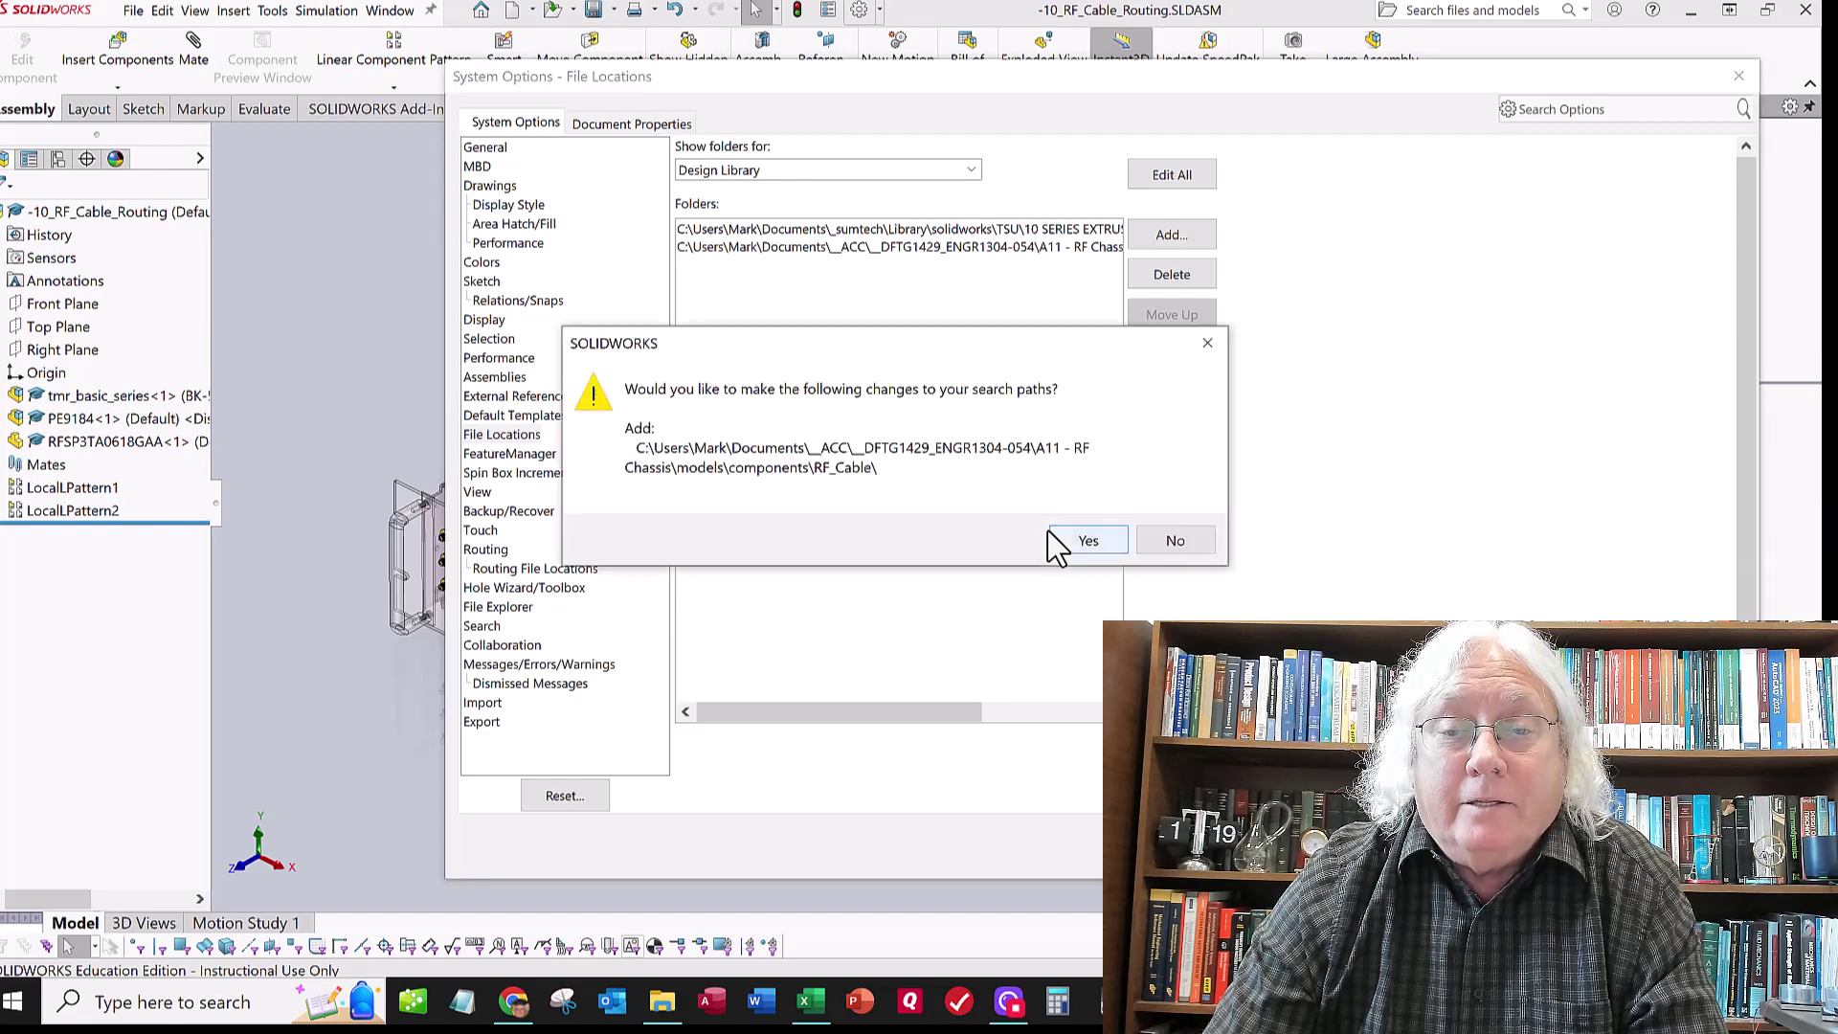
left_click(1055, 537)
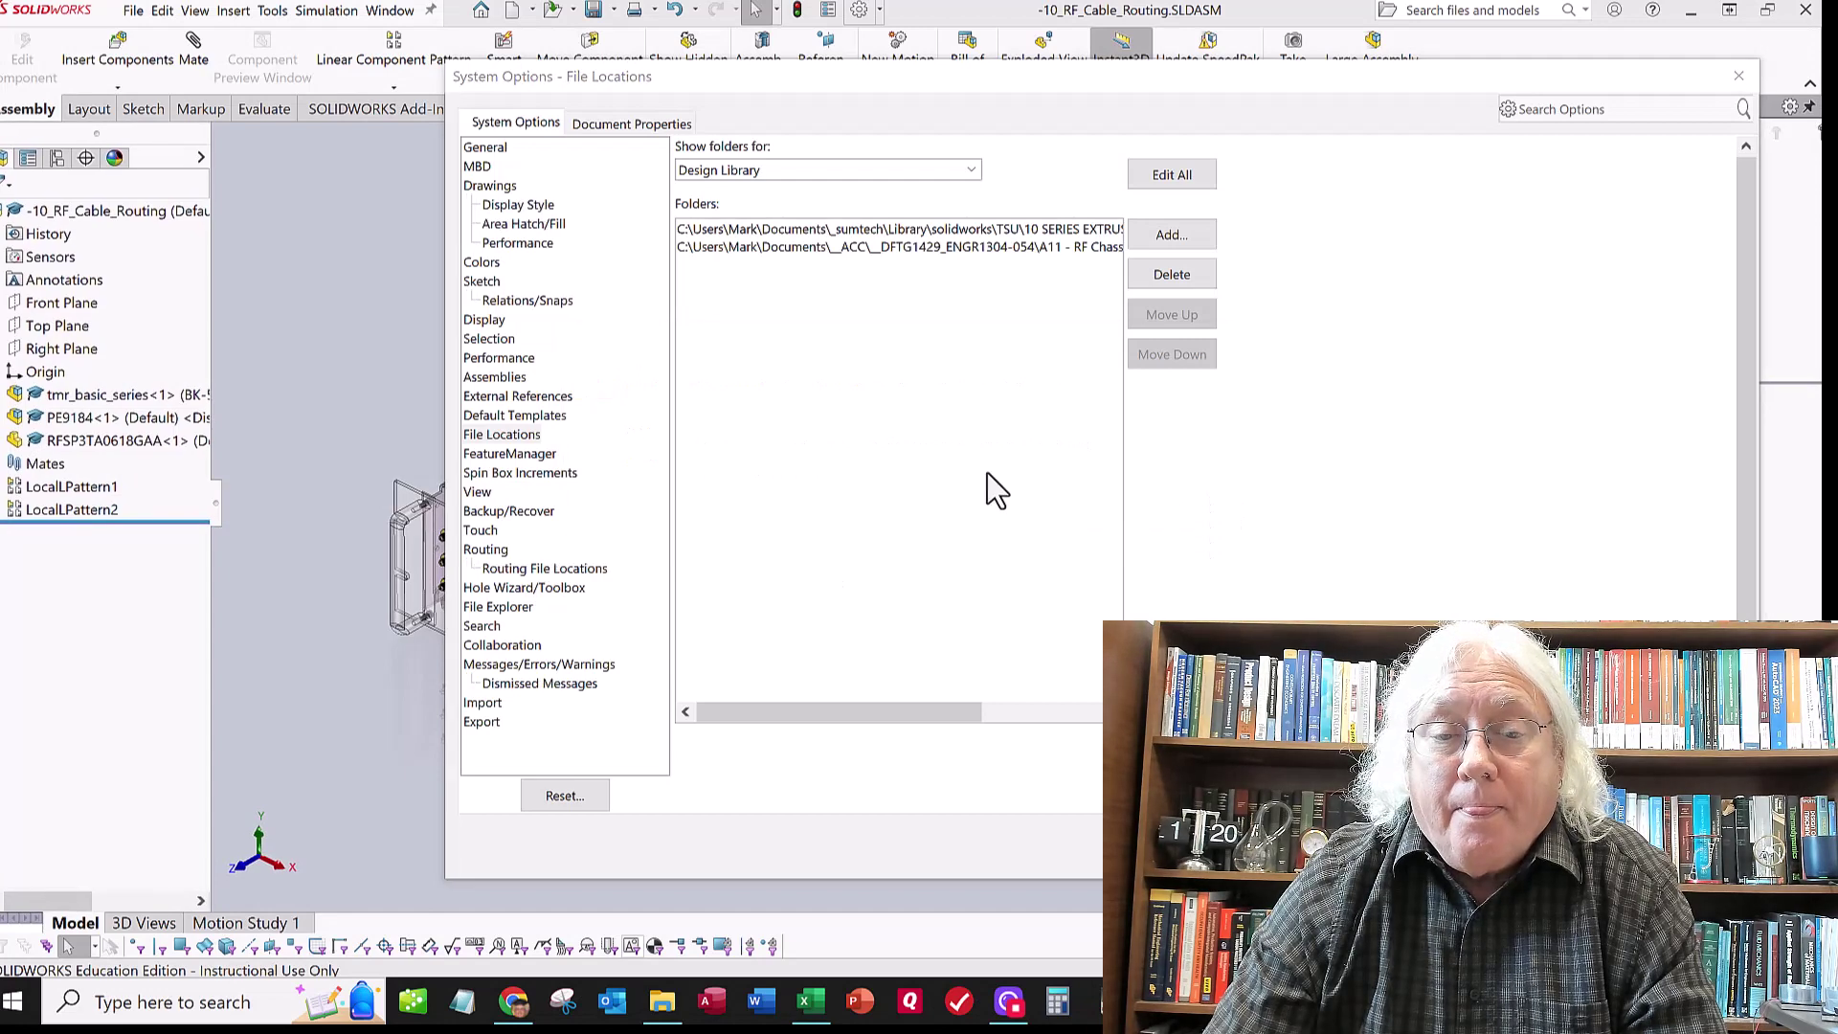
key("Return")
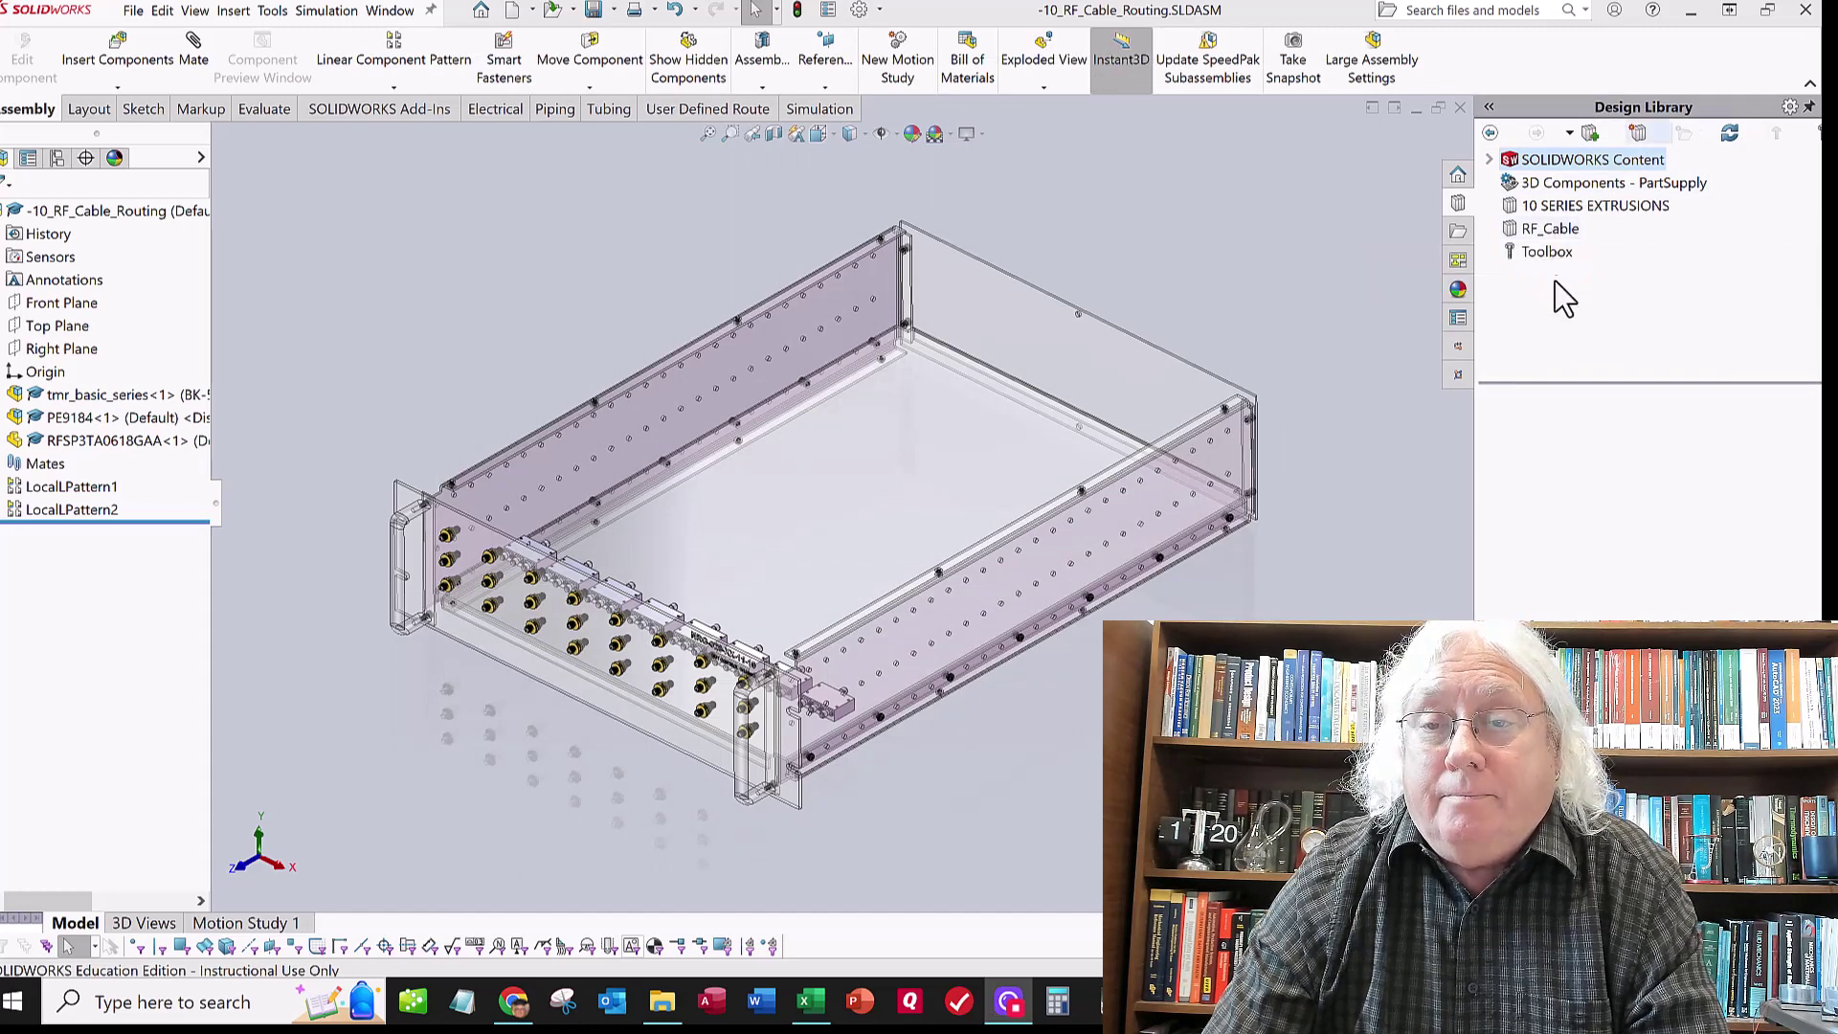
Show the RF_Cable library folder's contents, listing the sma part
left_click(1553, 230)
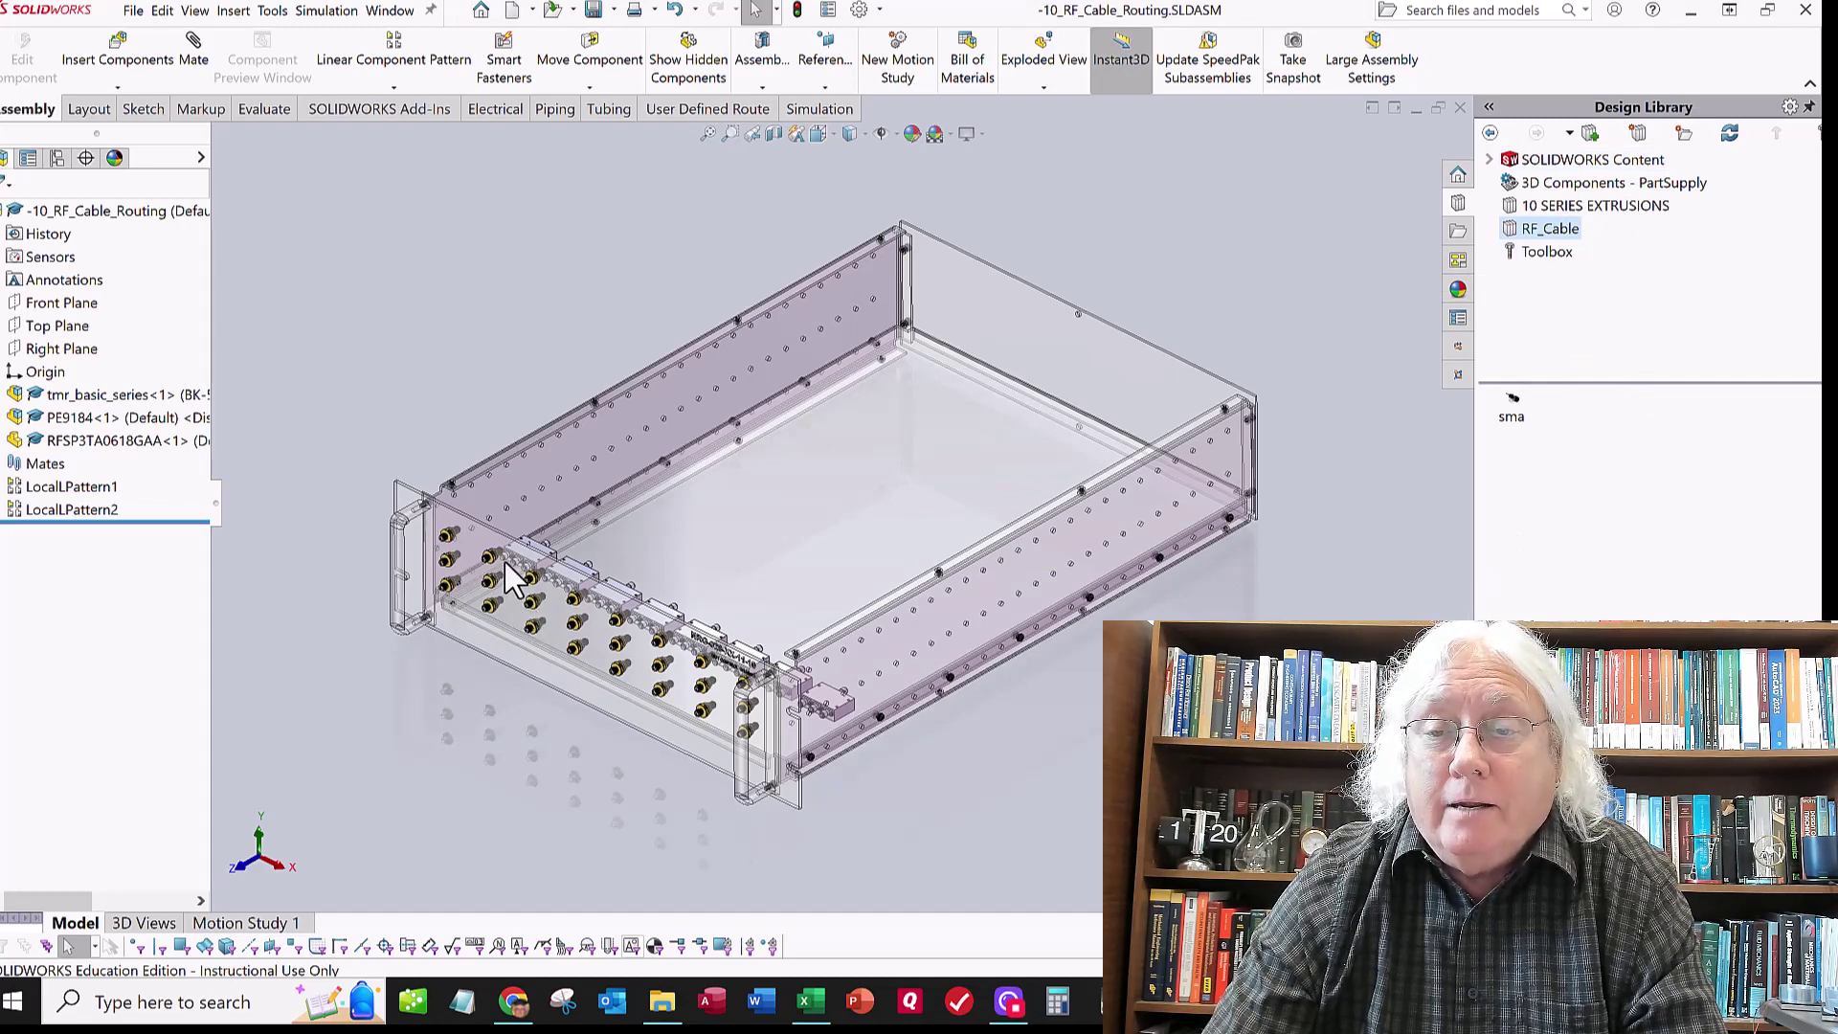
scroll(508, 567, "down", 2)
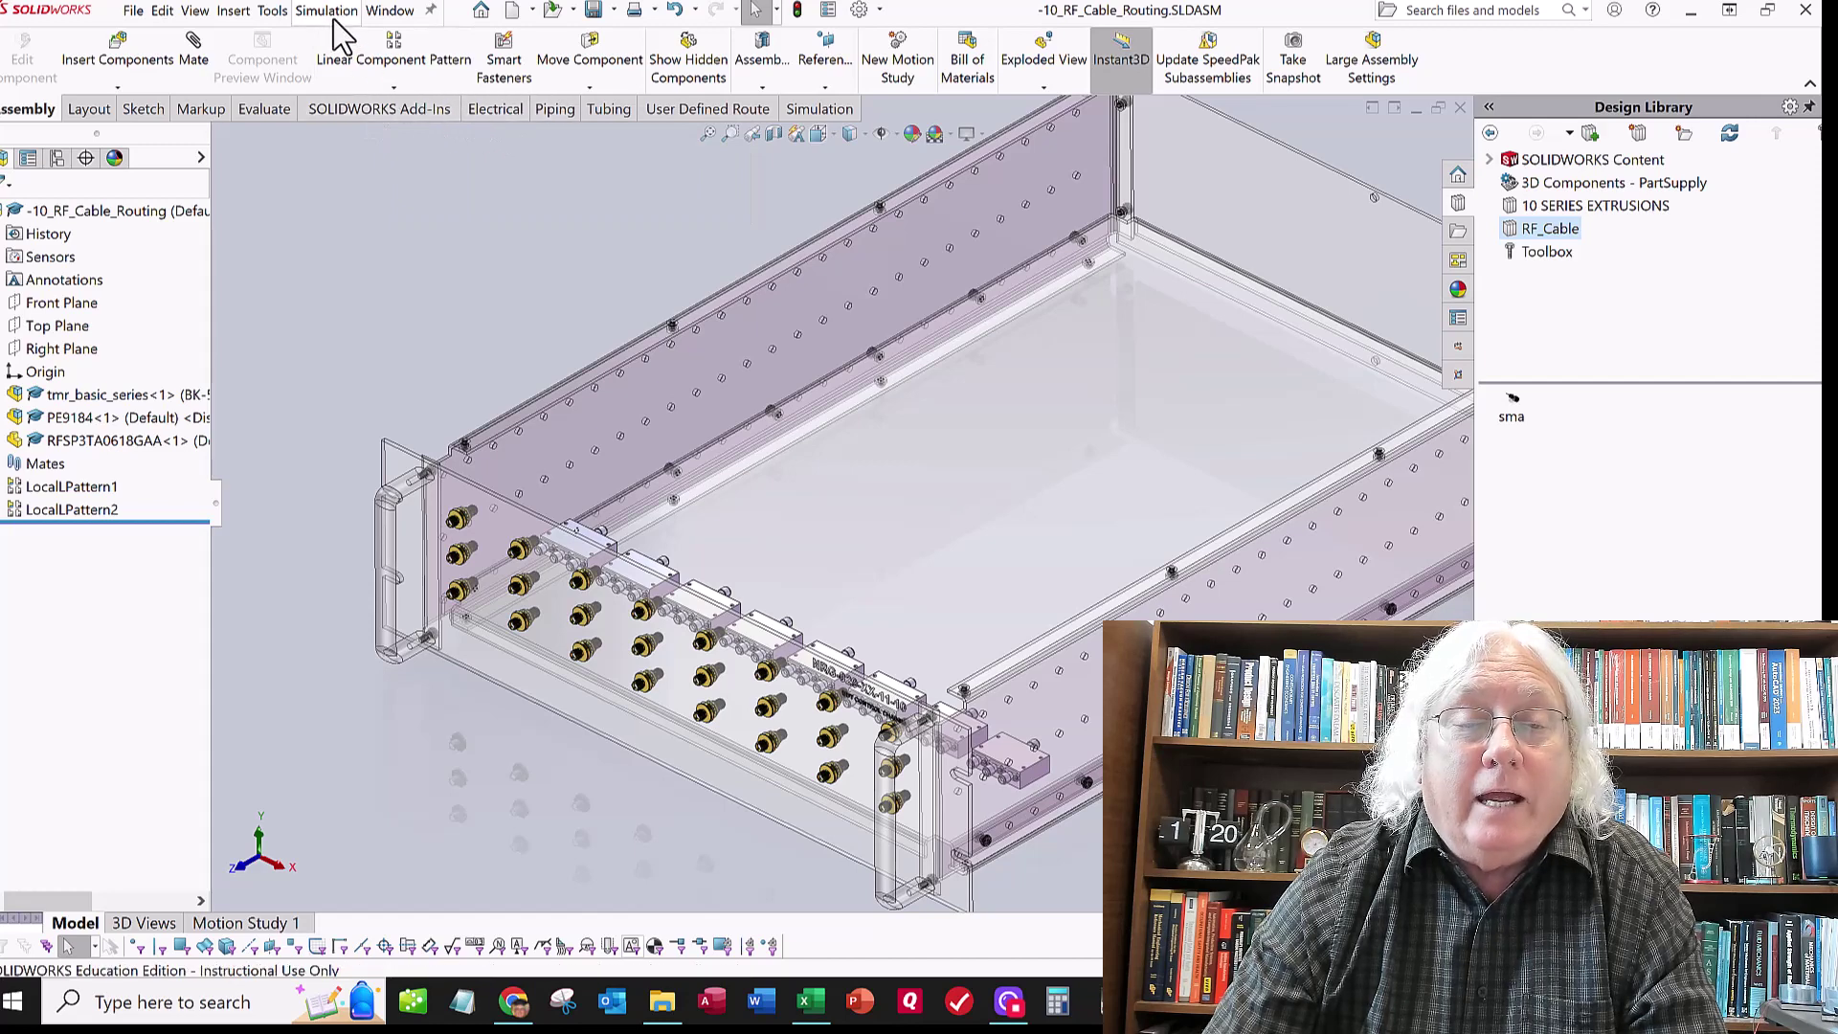
Toggle the Start Up checkbox for SOLIDWORKS Routing in the Add-Ins dialog and confirm
left_click(272, 12)
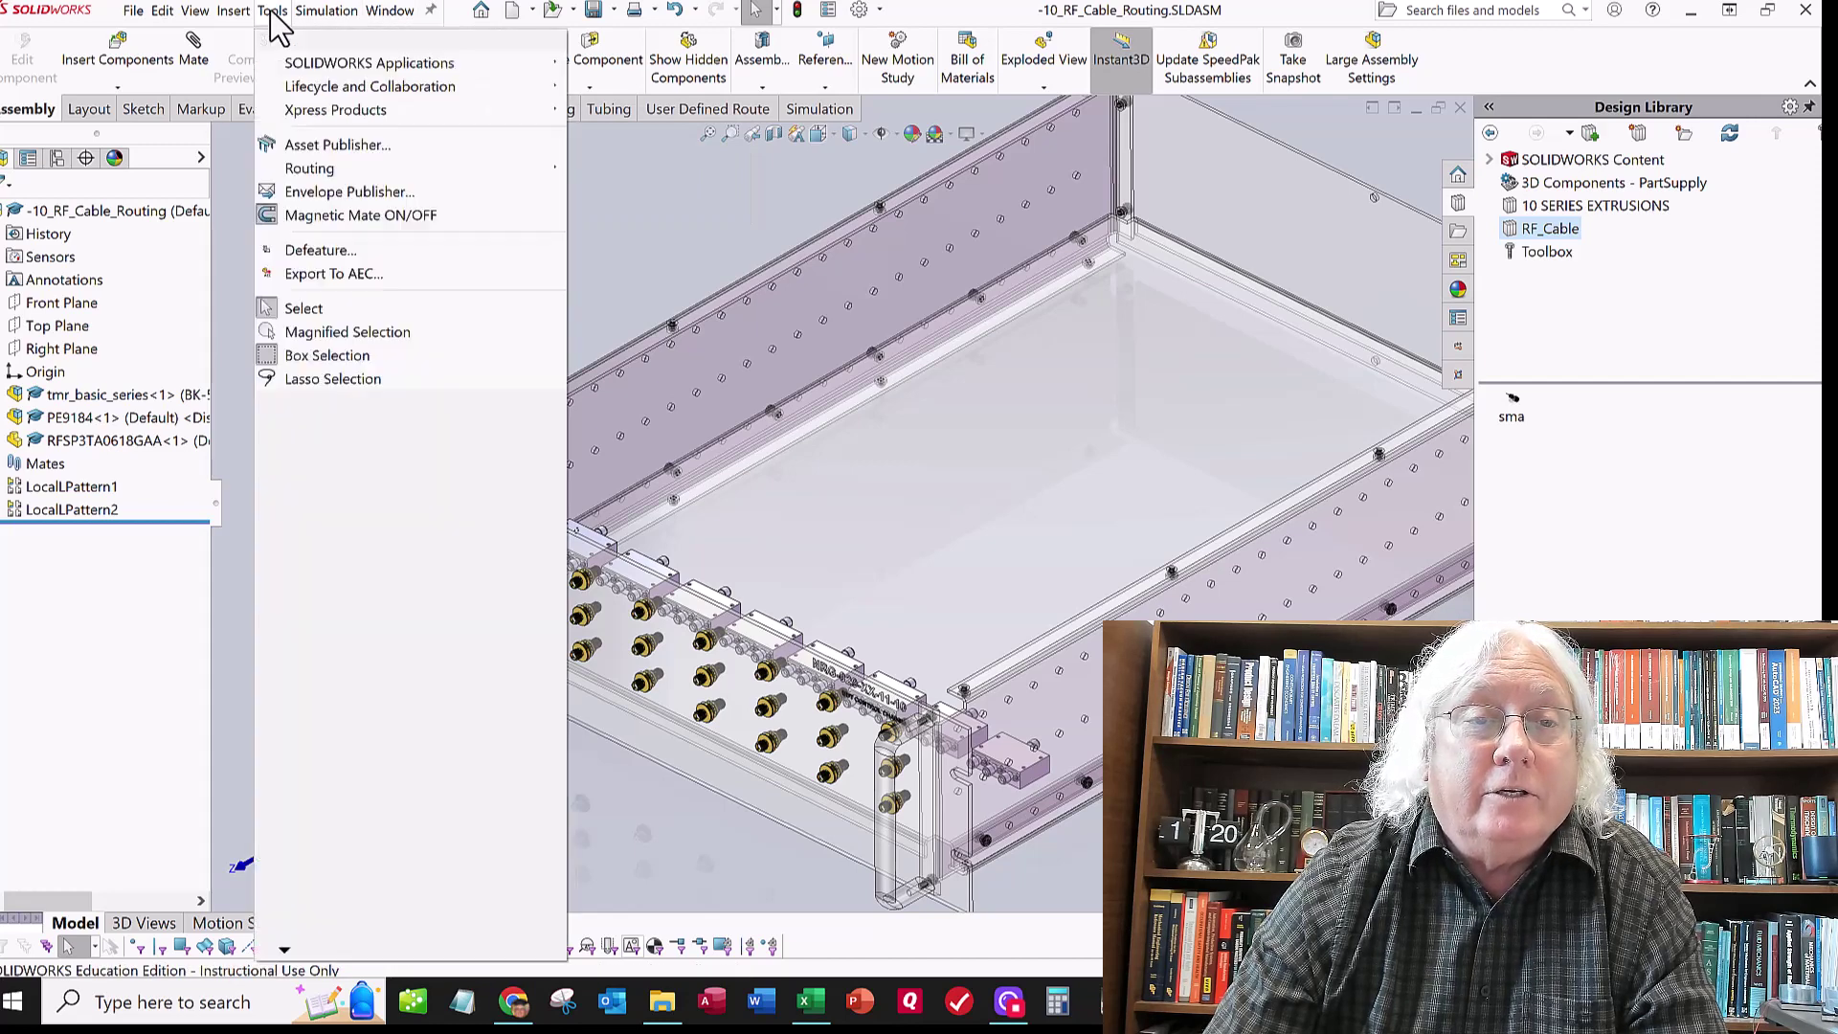
mouse_move(333, 953)
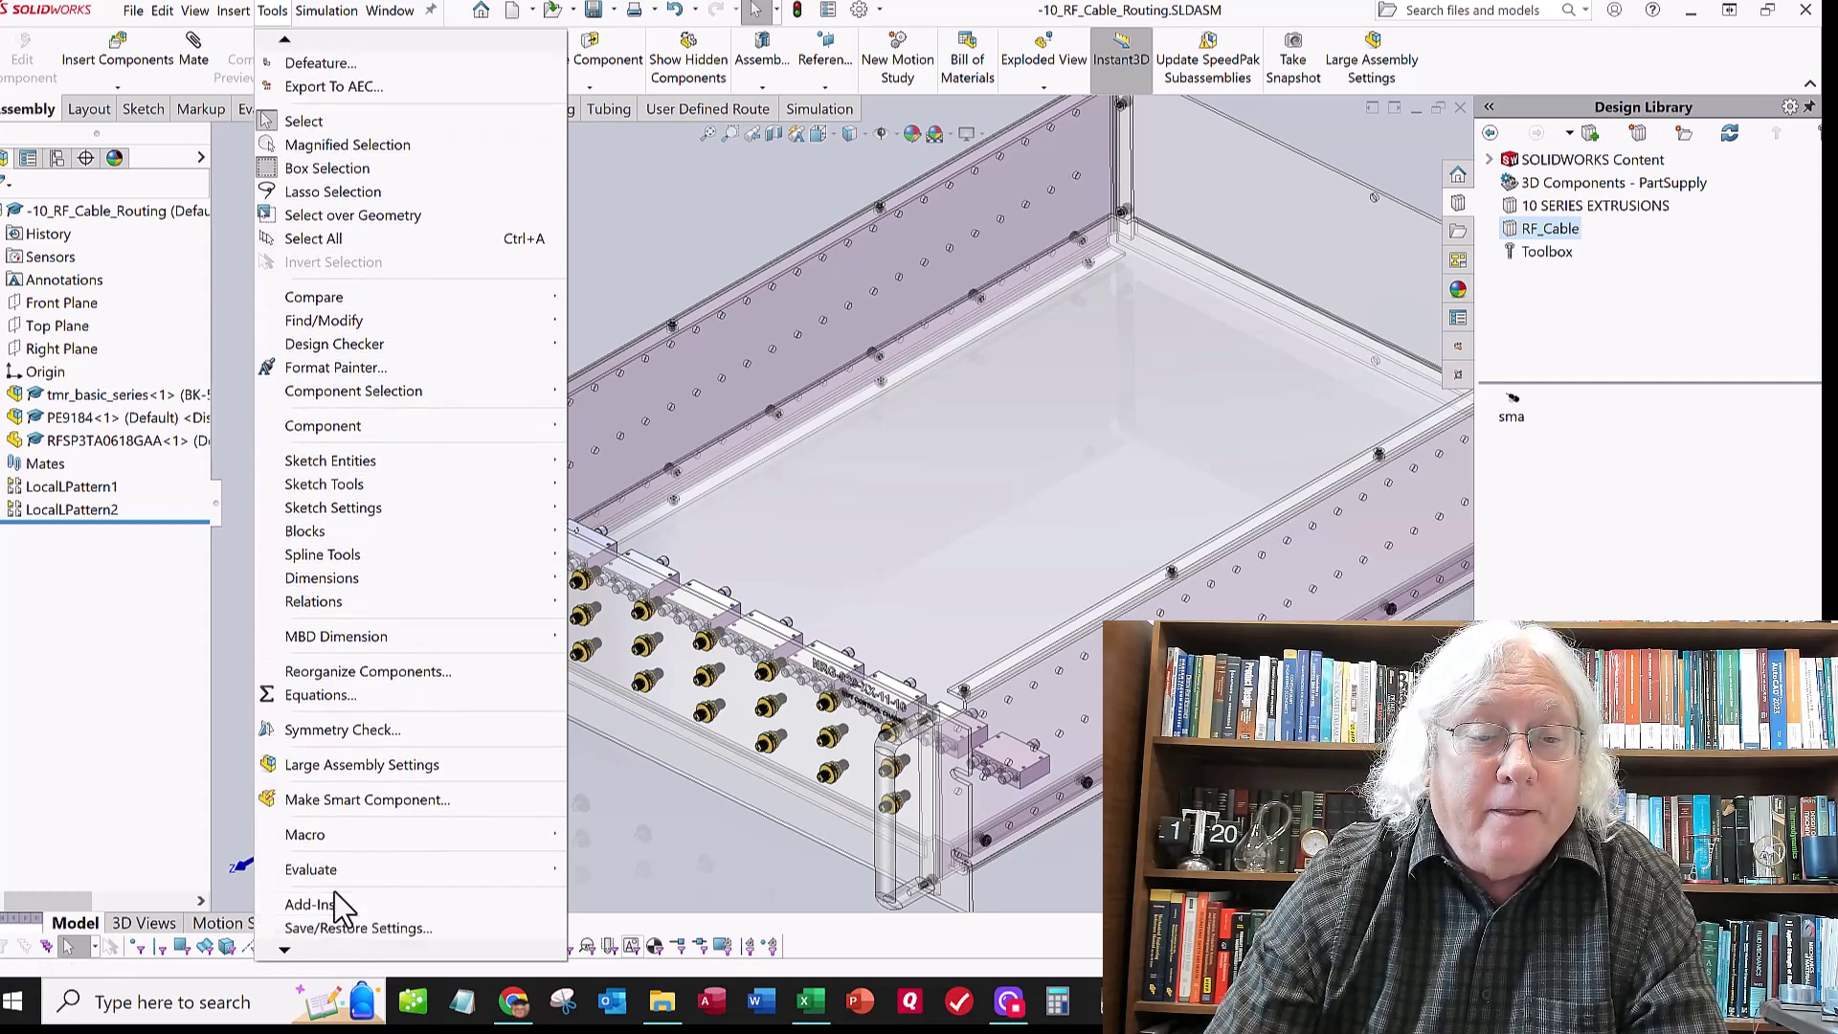
left_click(331, 902)
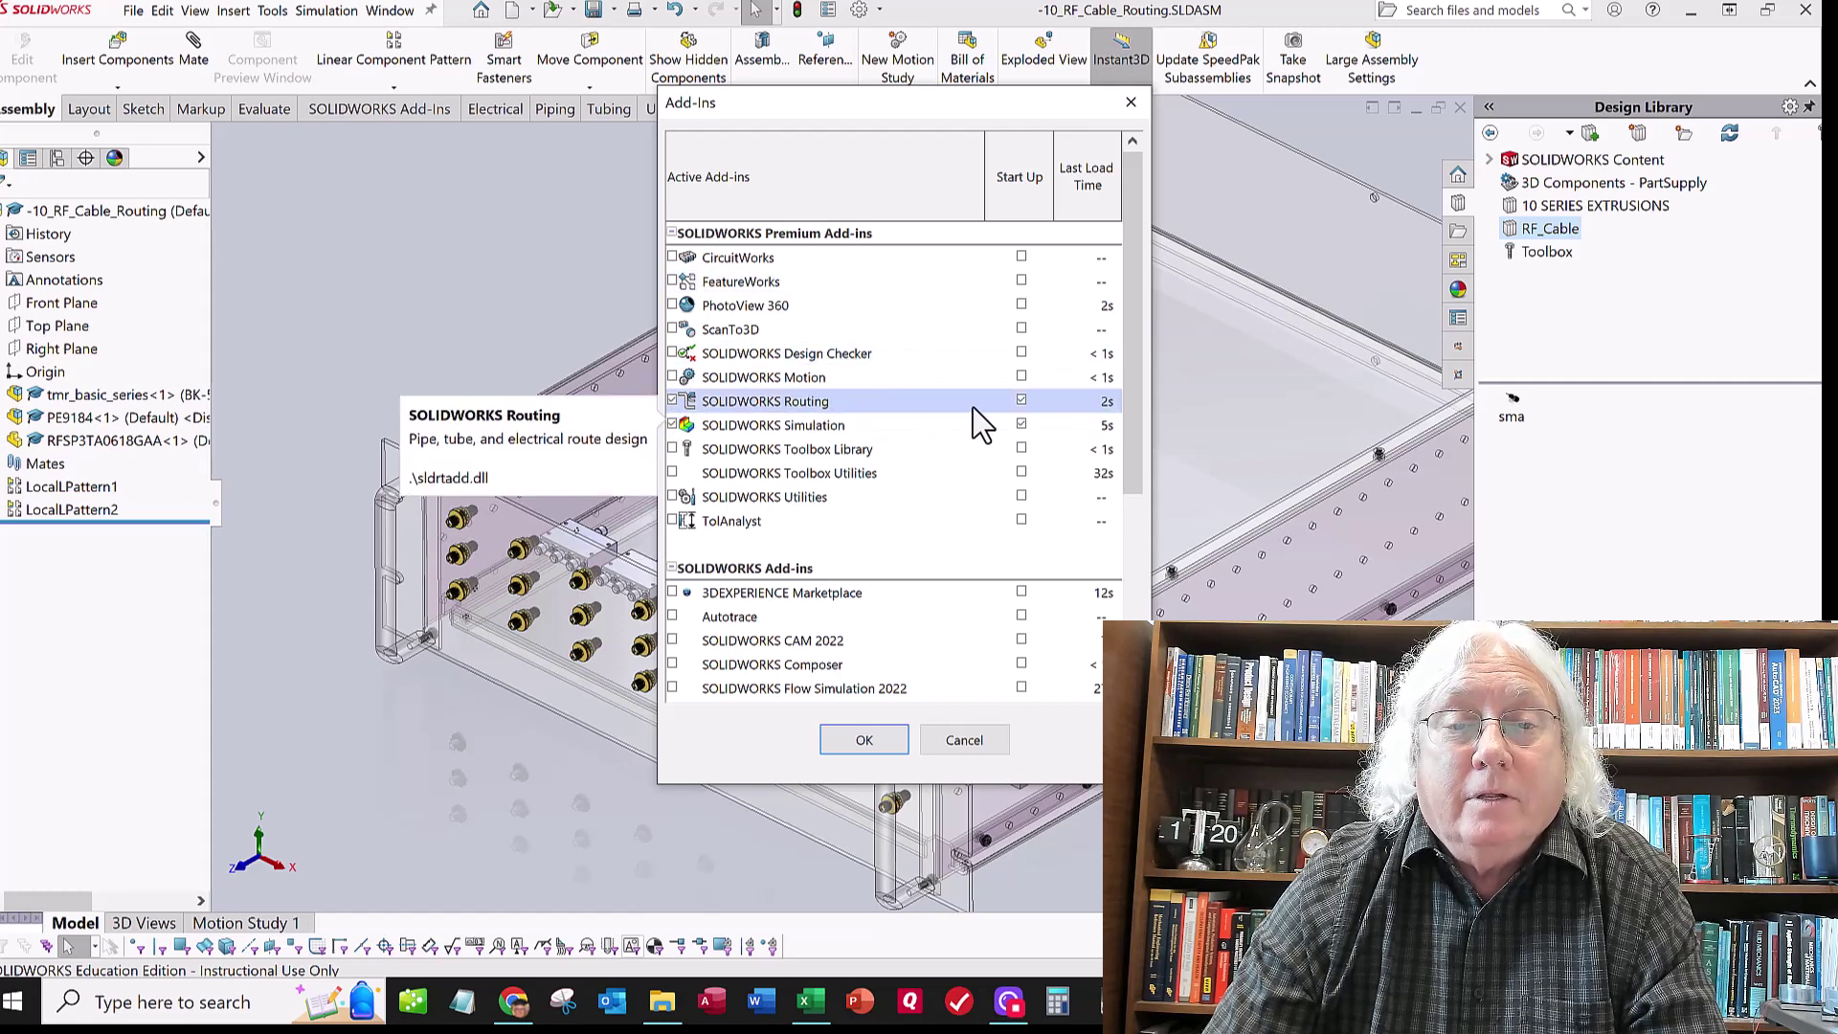
left_click(1021, 402)
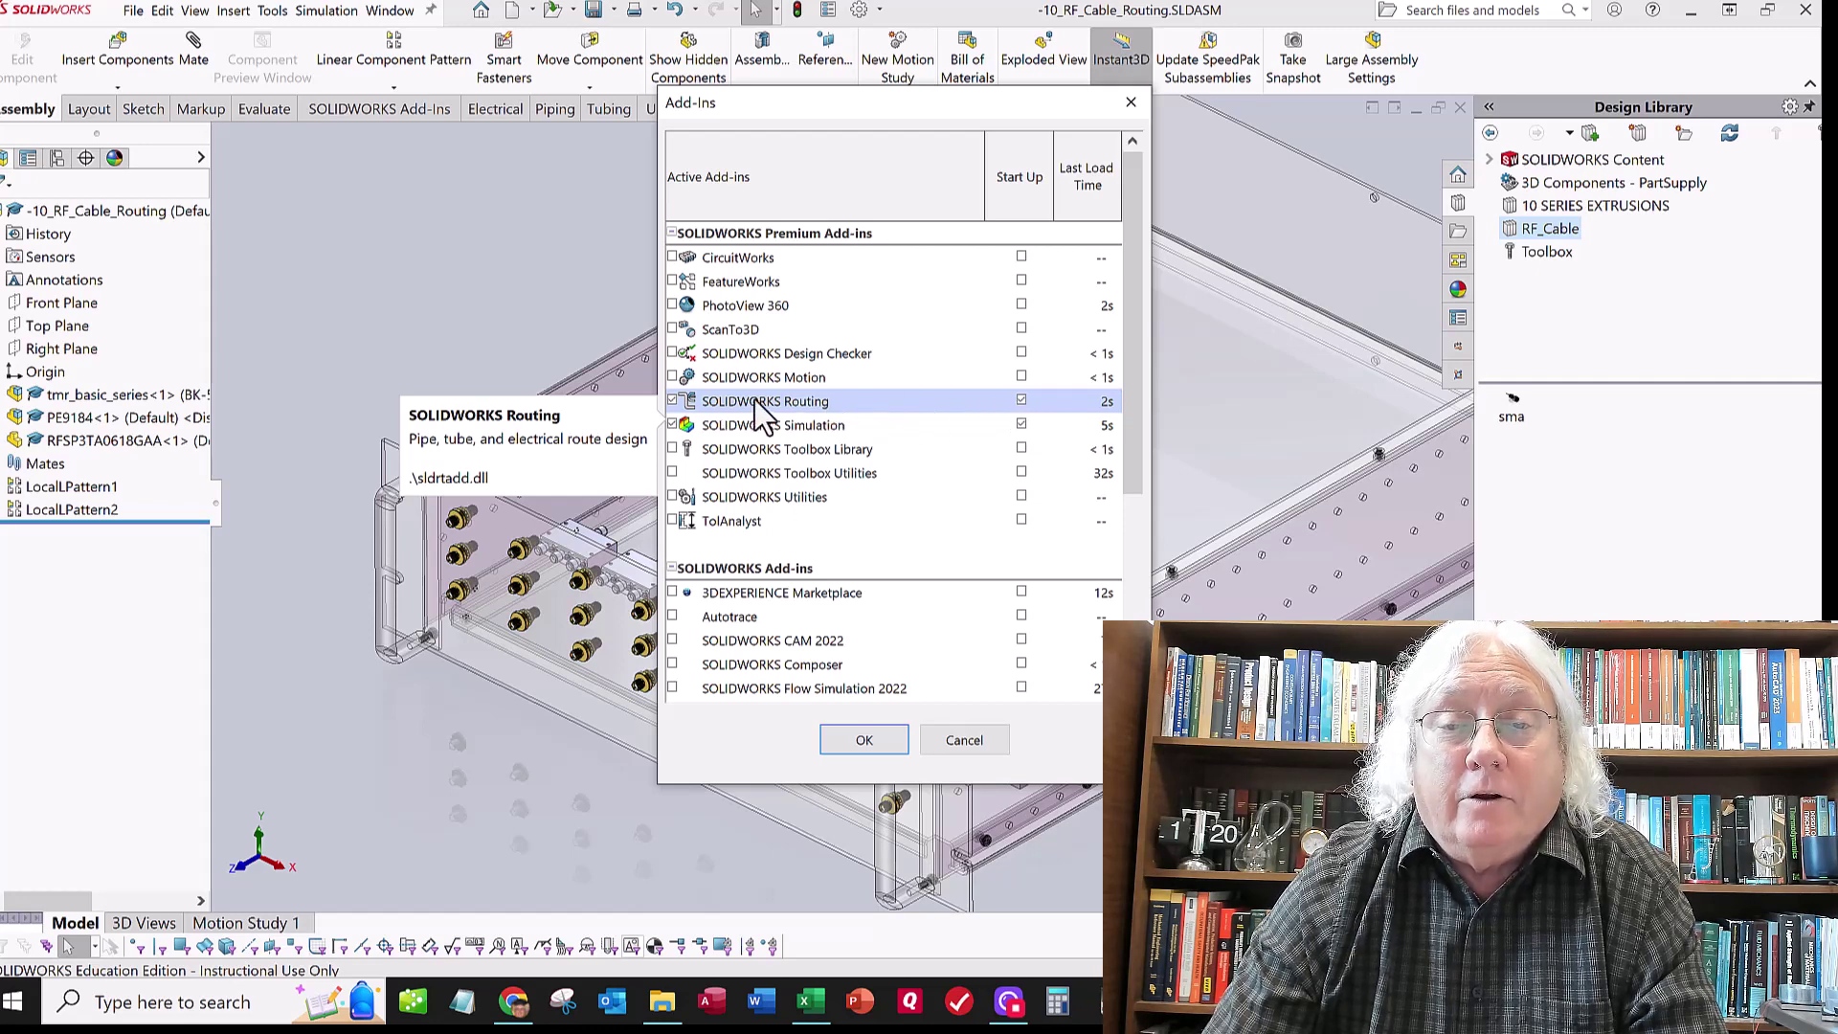
left_click(865, 742)
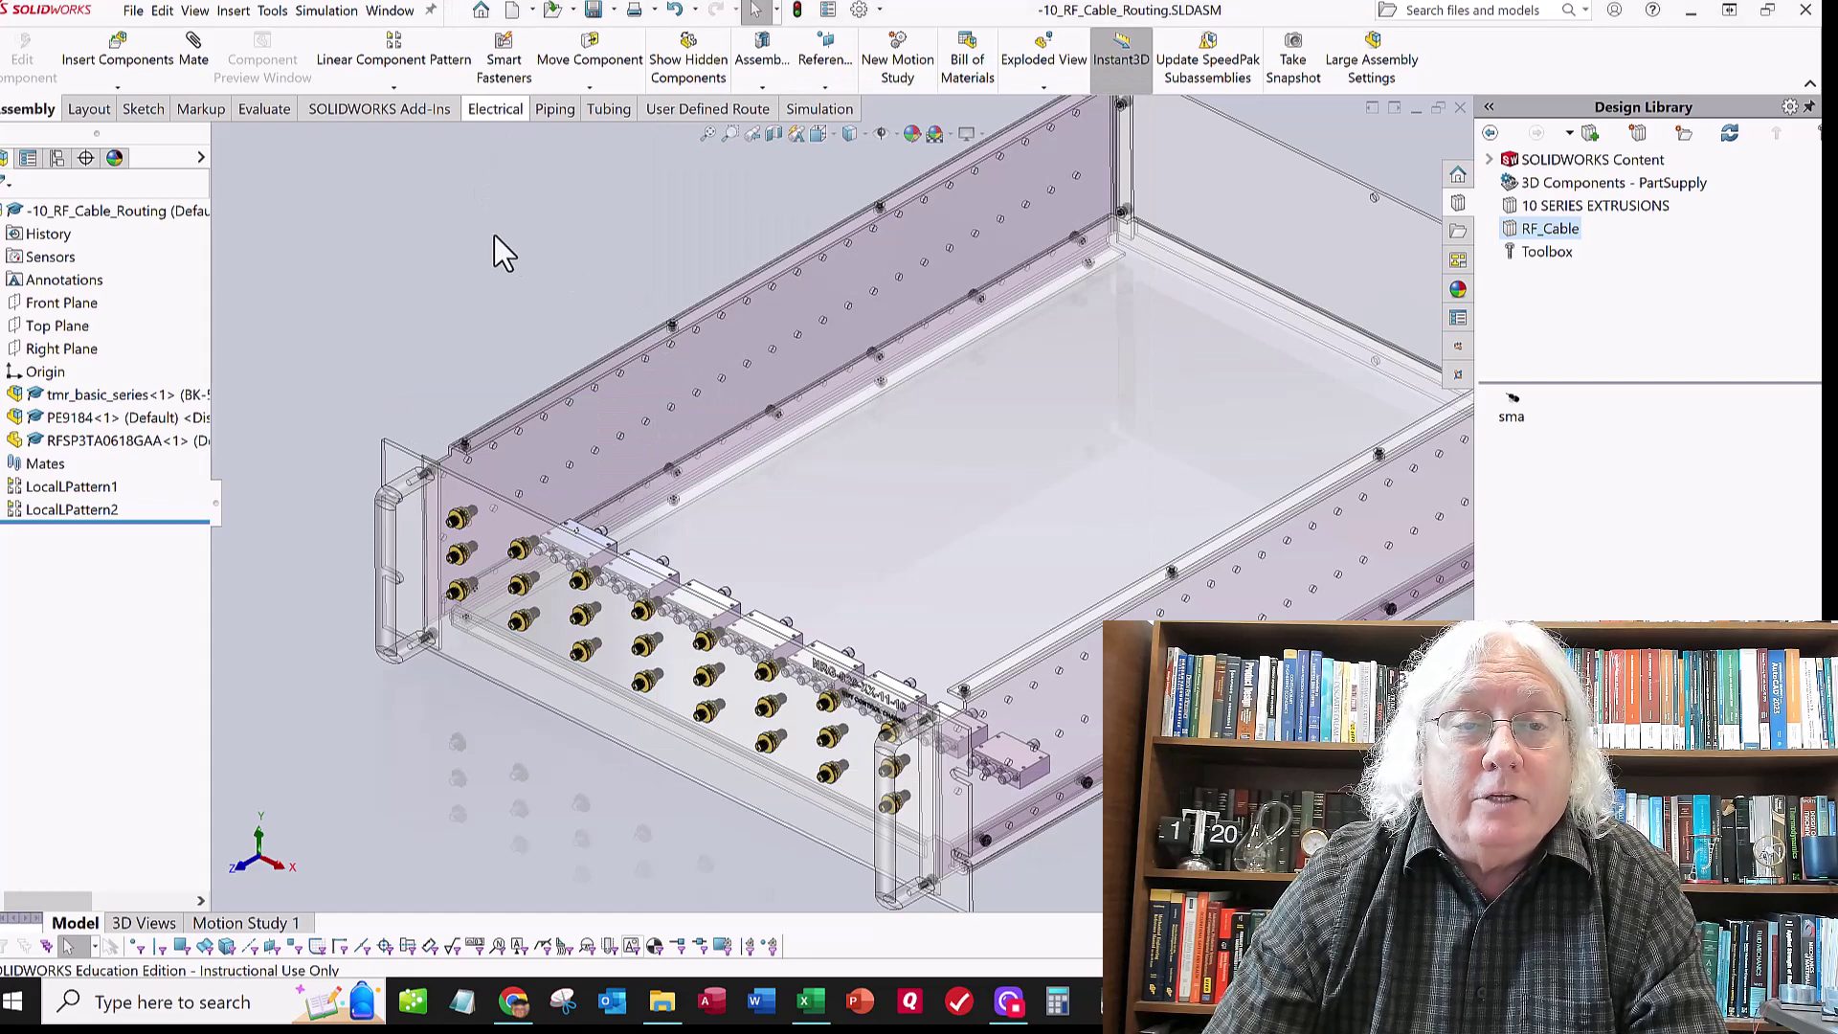
Show the Electrical CommandManager tools, bring the front connectors into view, and select PE9184
left_click(492, 113)
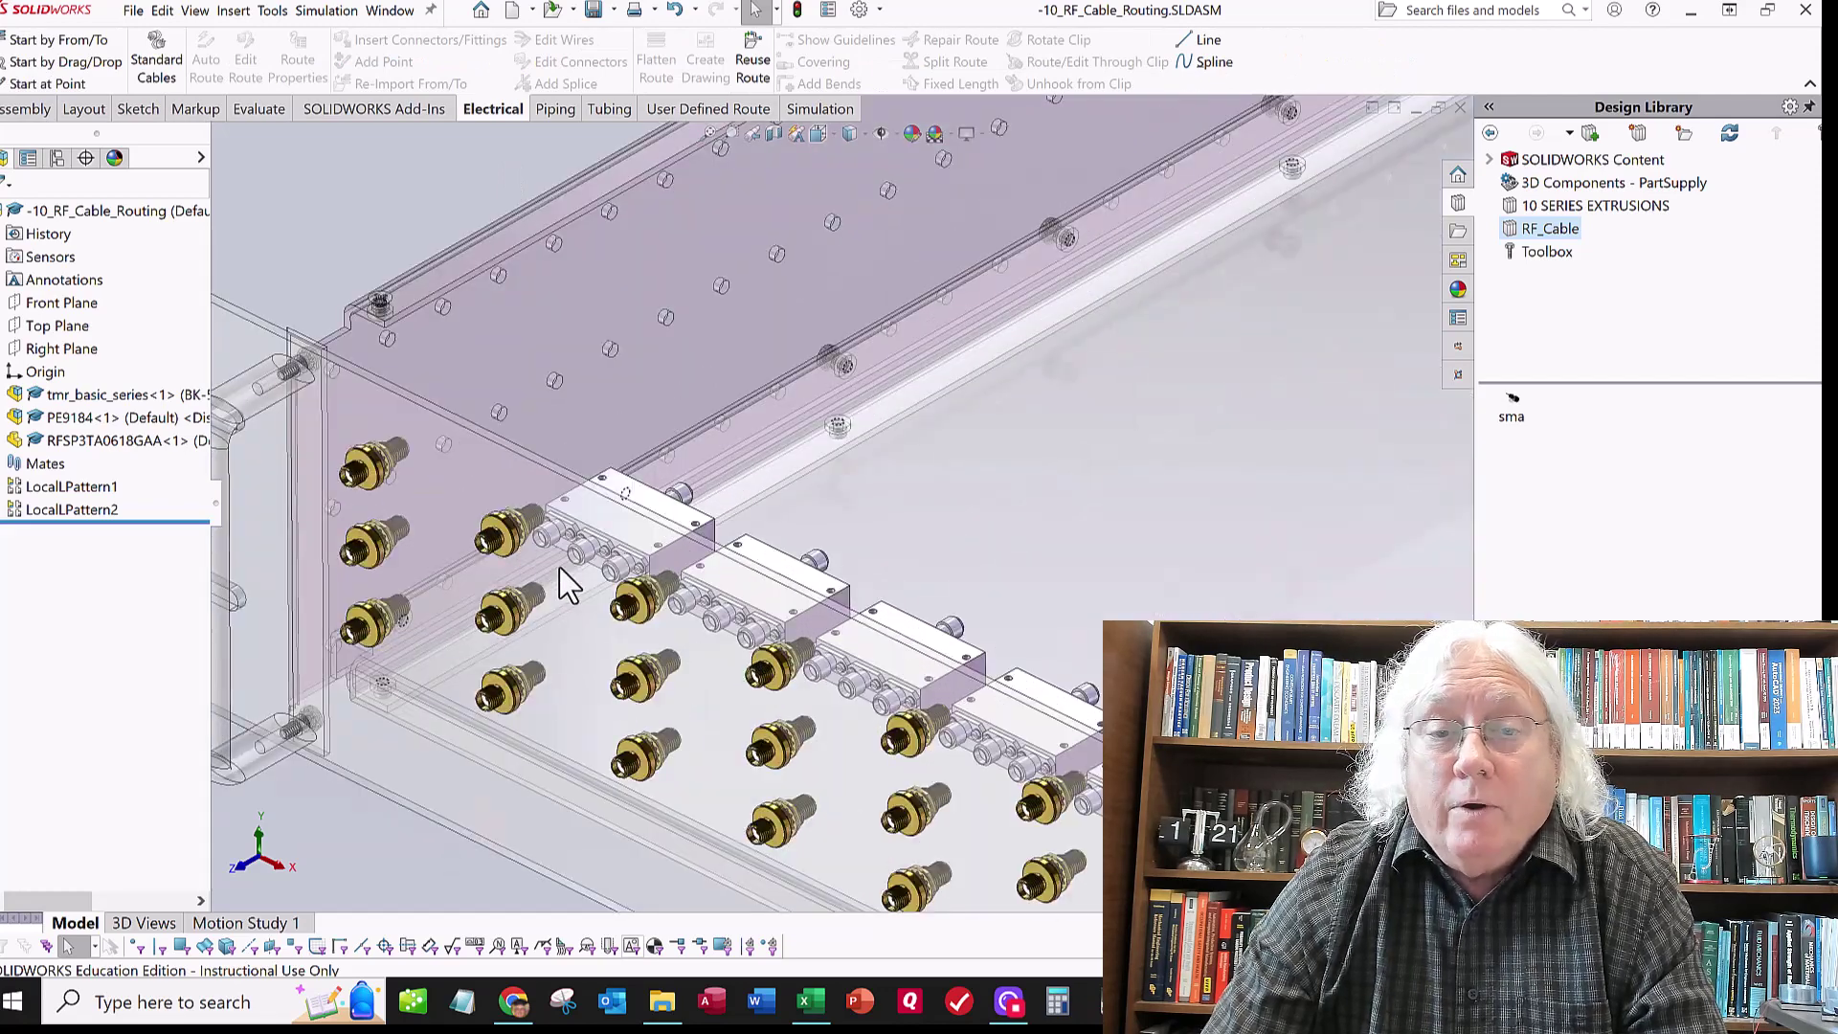
middle_click_drag(569, 584, 411, 212)
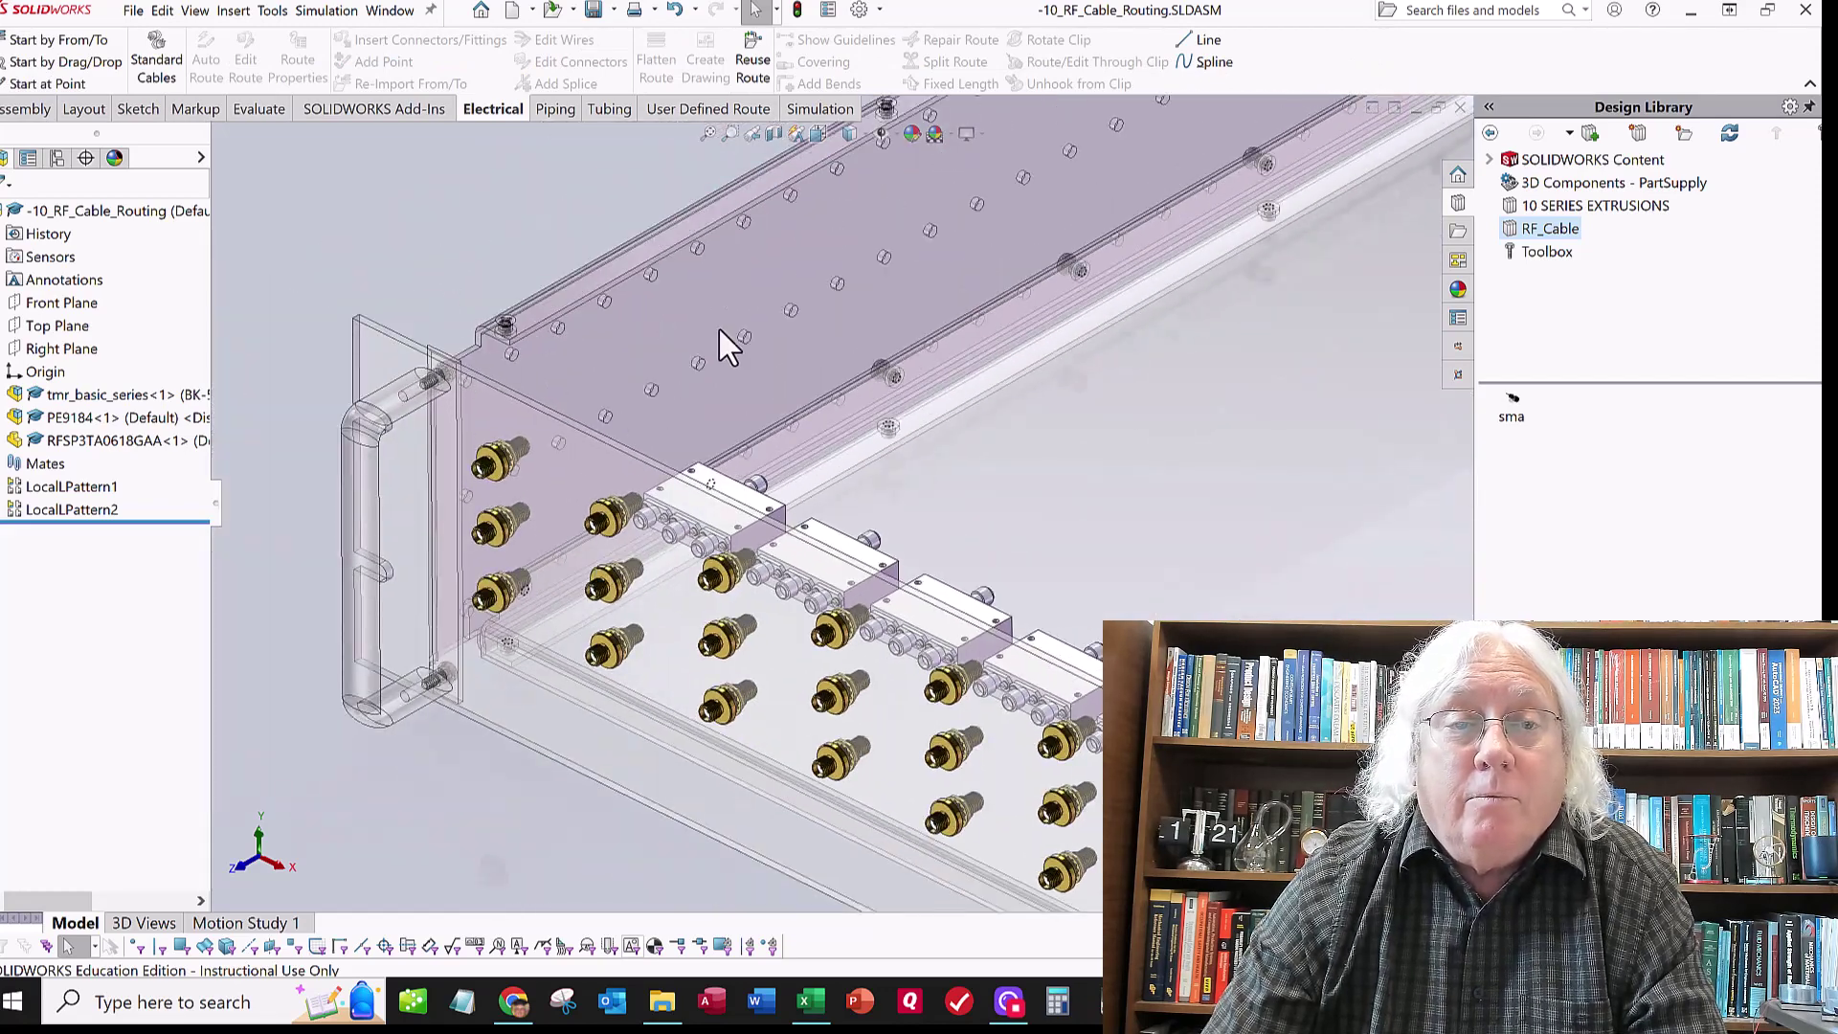
scroll(725, 347, "down", 3)
scroll(796, 566, "down", 3)
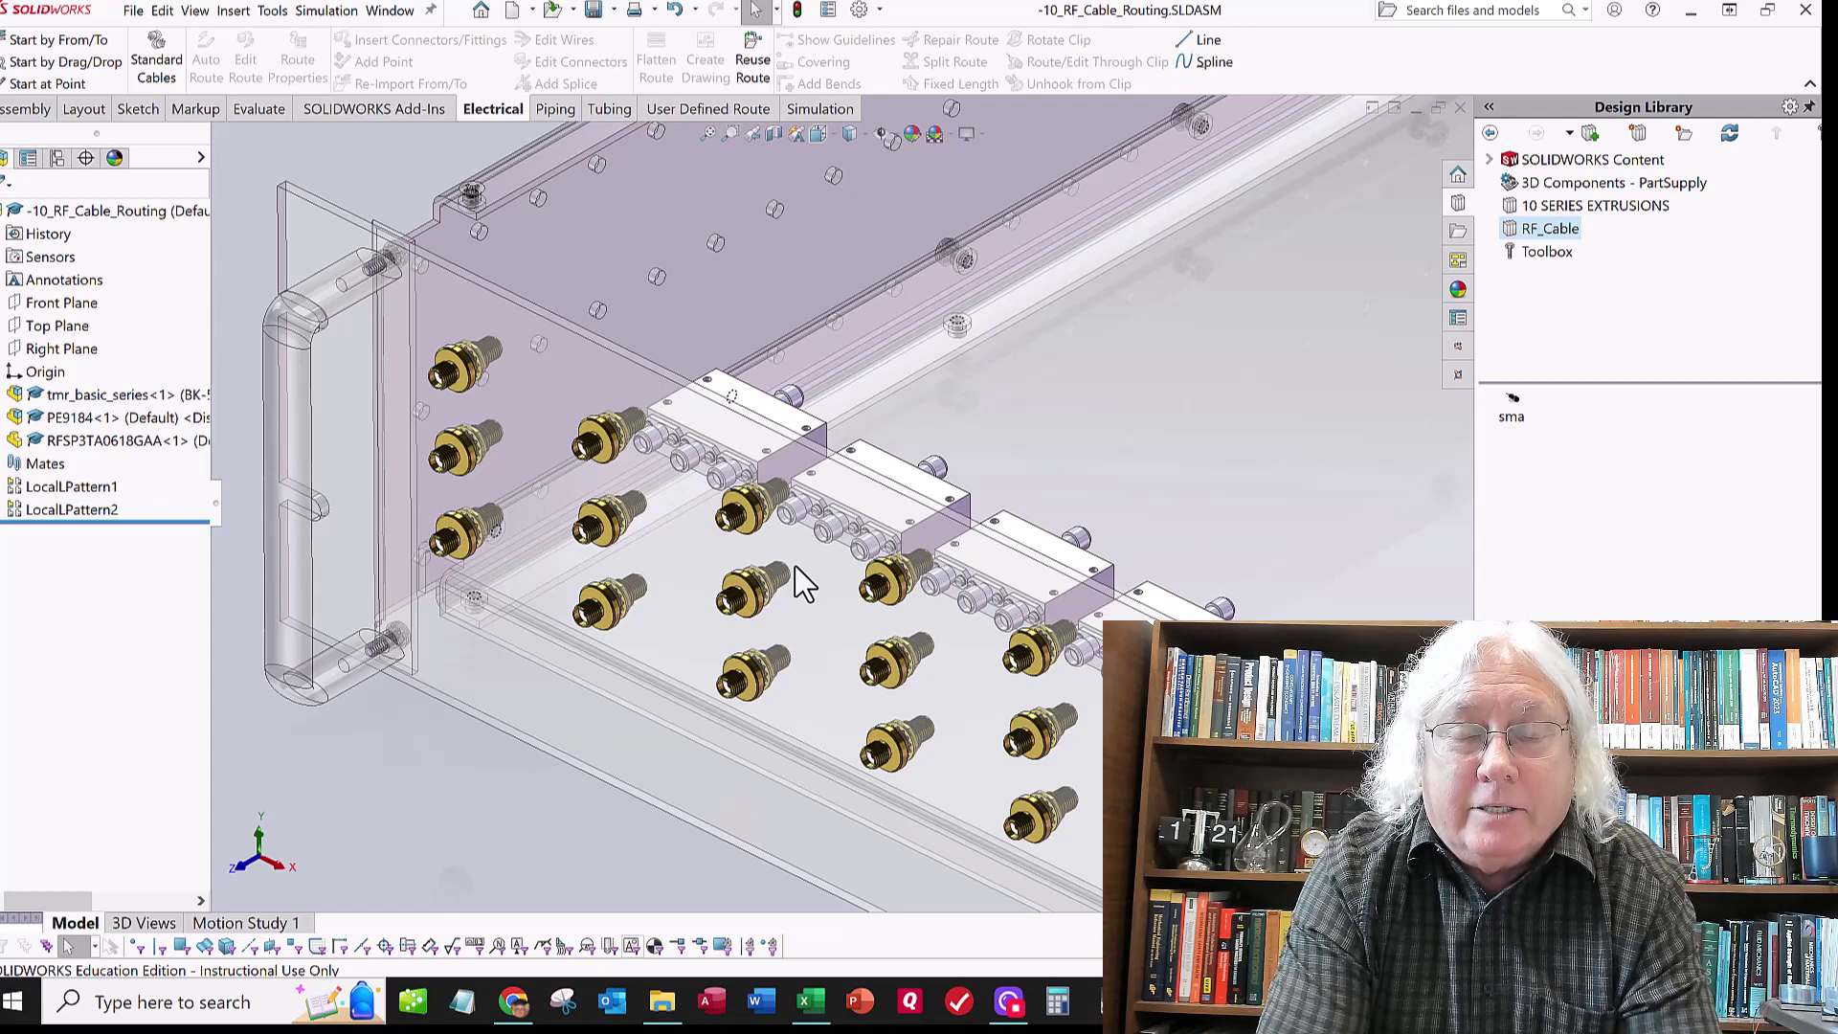
left_click(95, 420)
Open the PE9184 connector assembly by itself and expand its MateReferences to show SMA-<1>
right_click(96, 422)
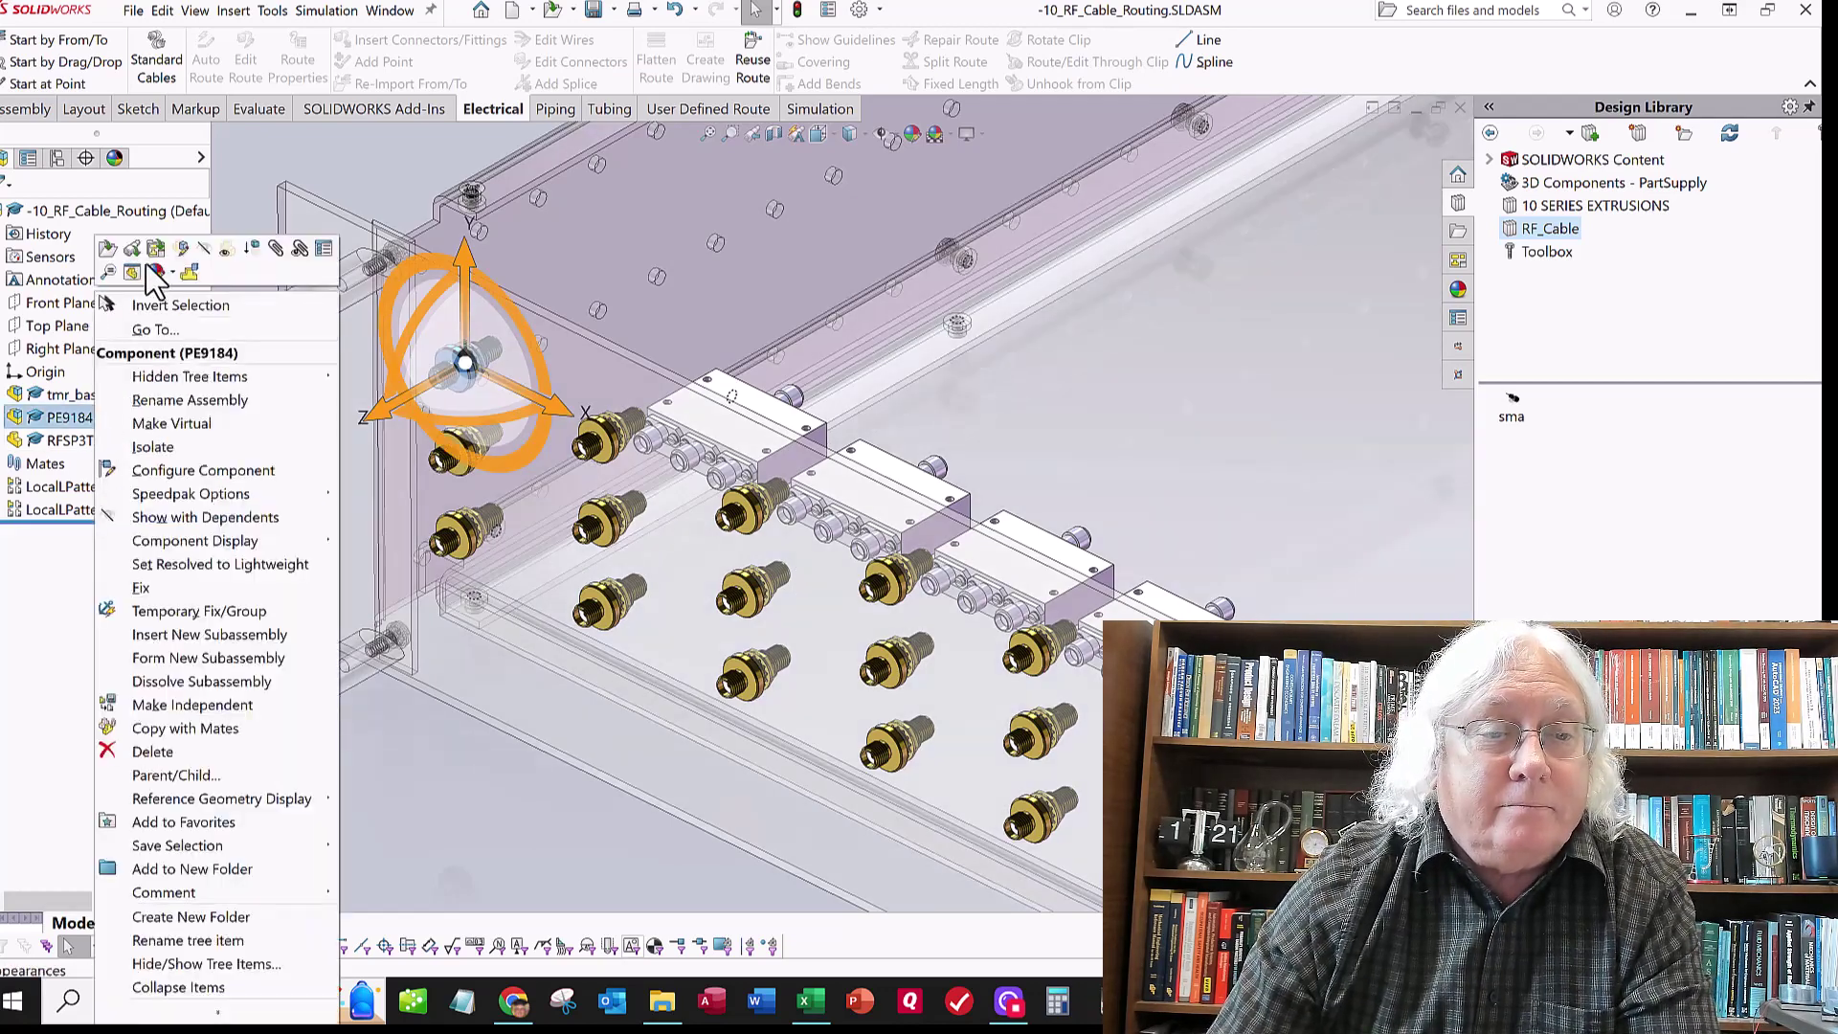
left_click(696, 581)
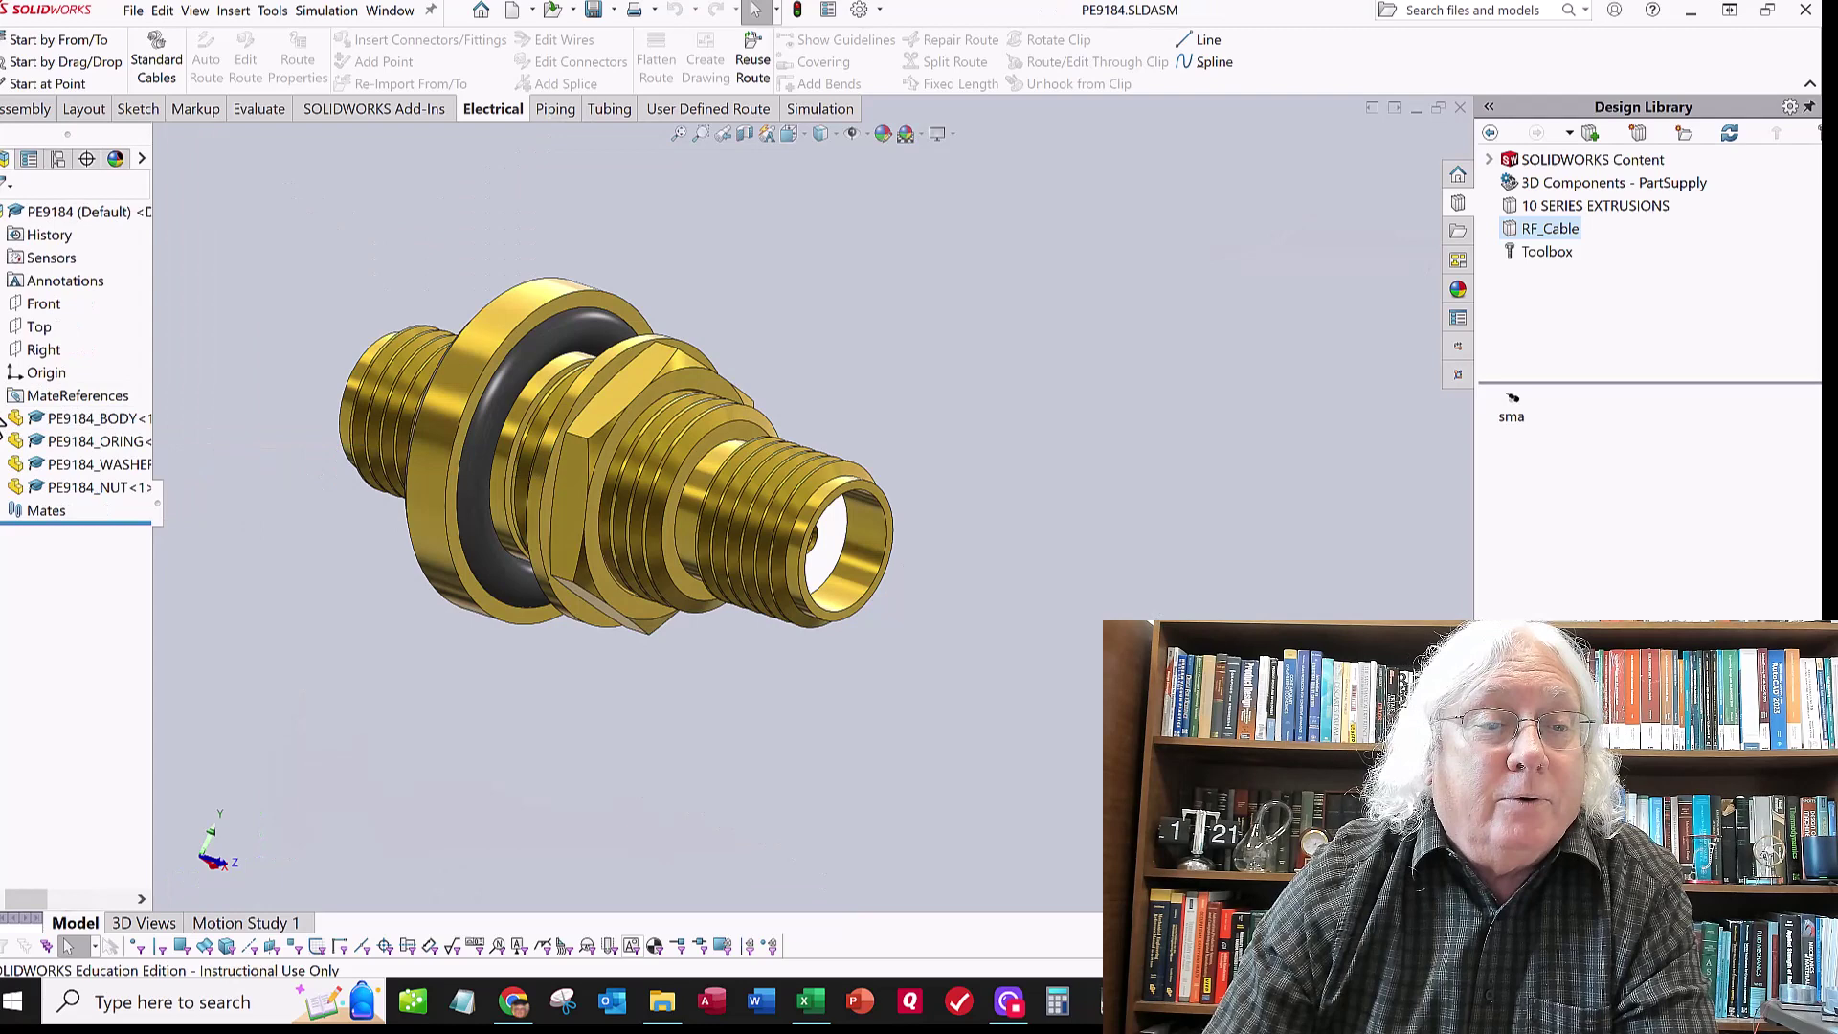
left_click(4, 395)
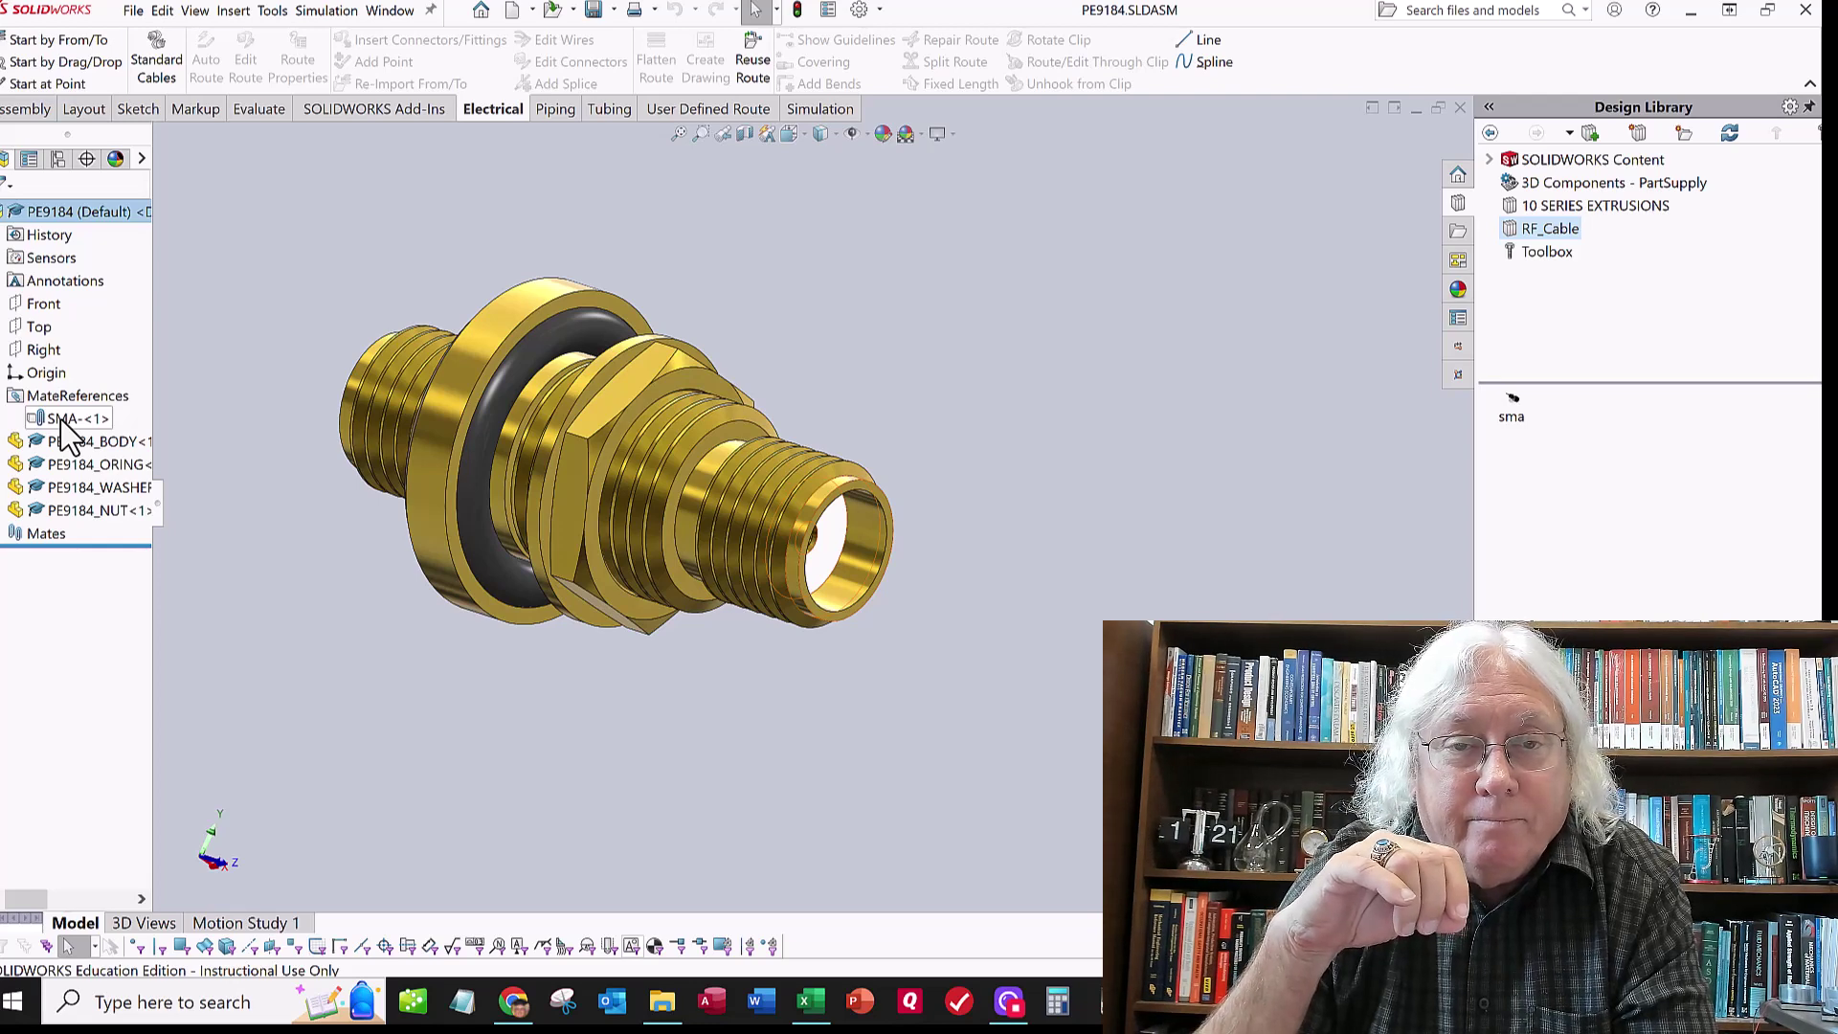
Open the SMA-<1> mate reference definition and accept it unchanged
right_click(65, 419)
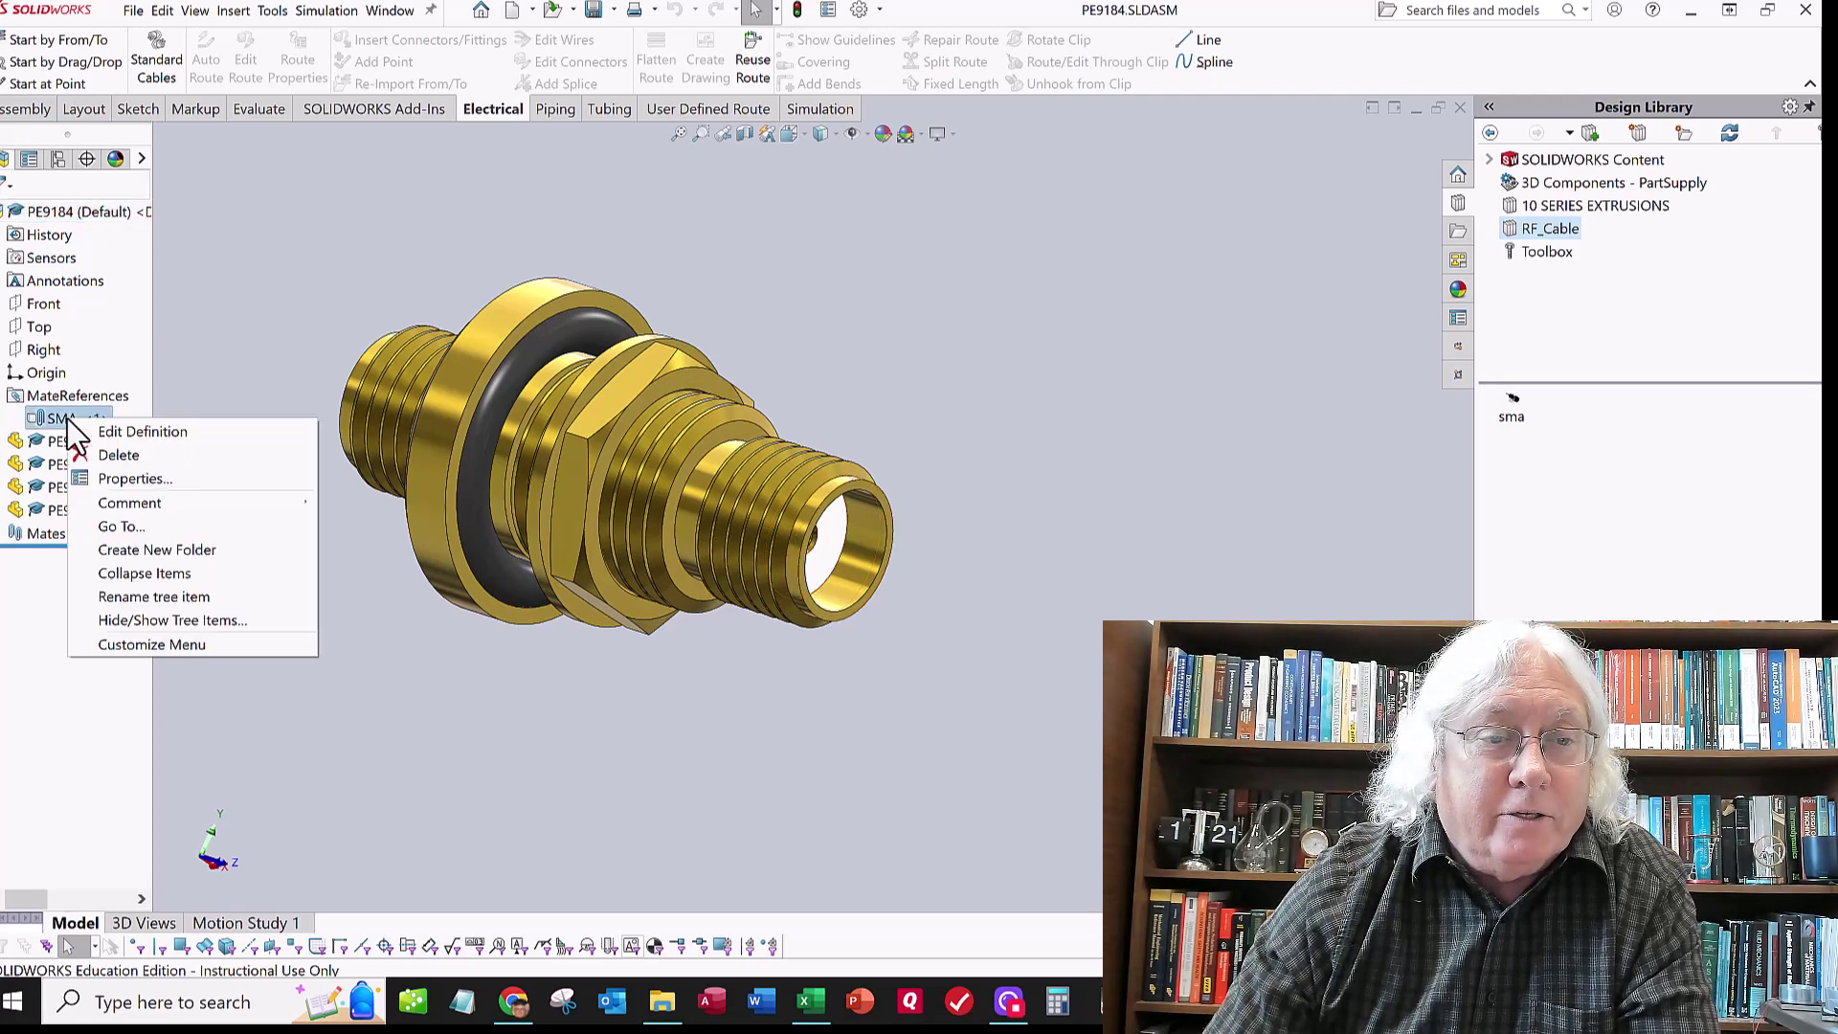
left_click(671, 489)
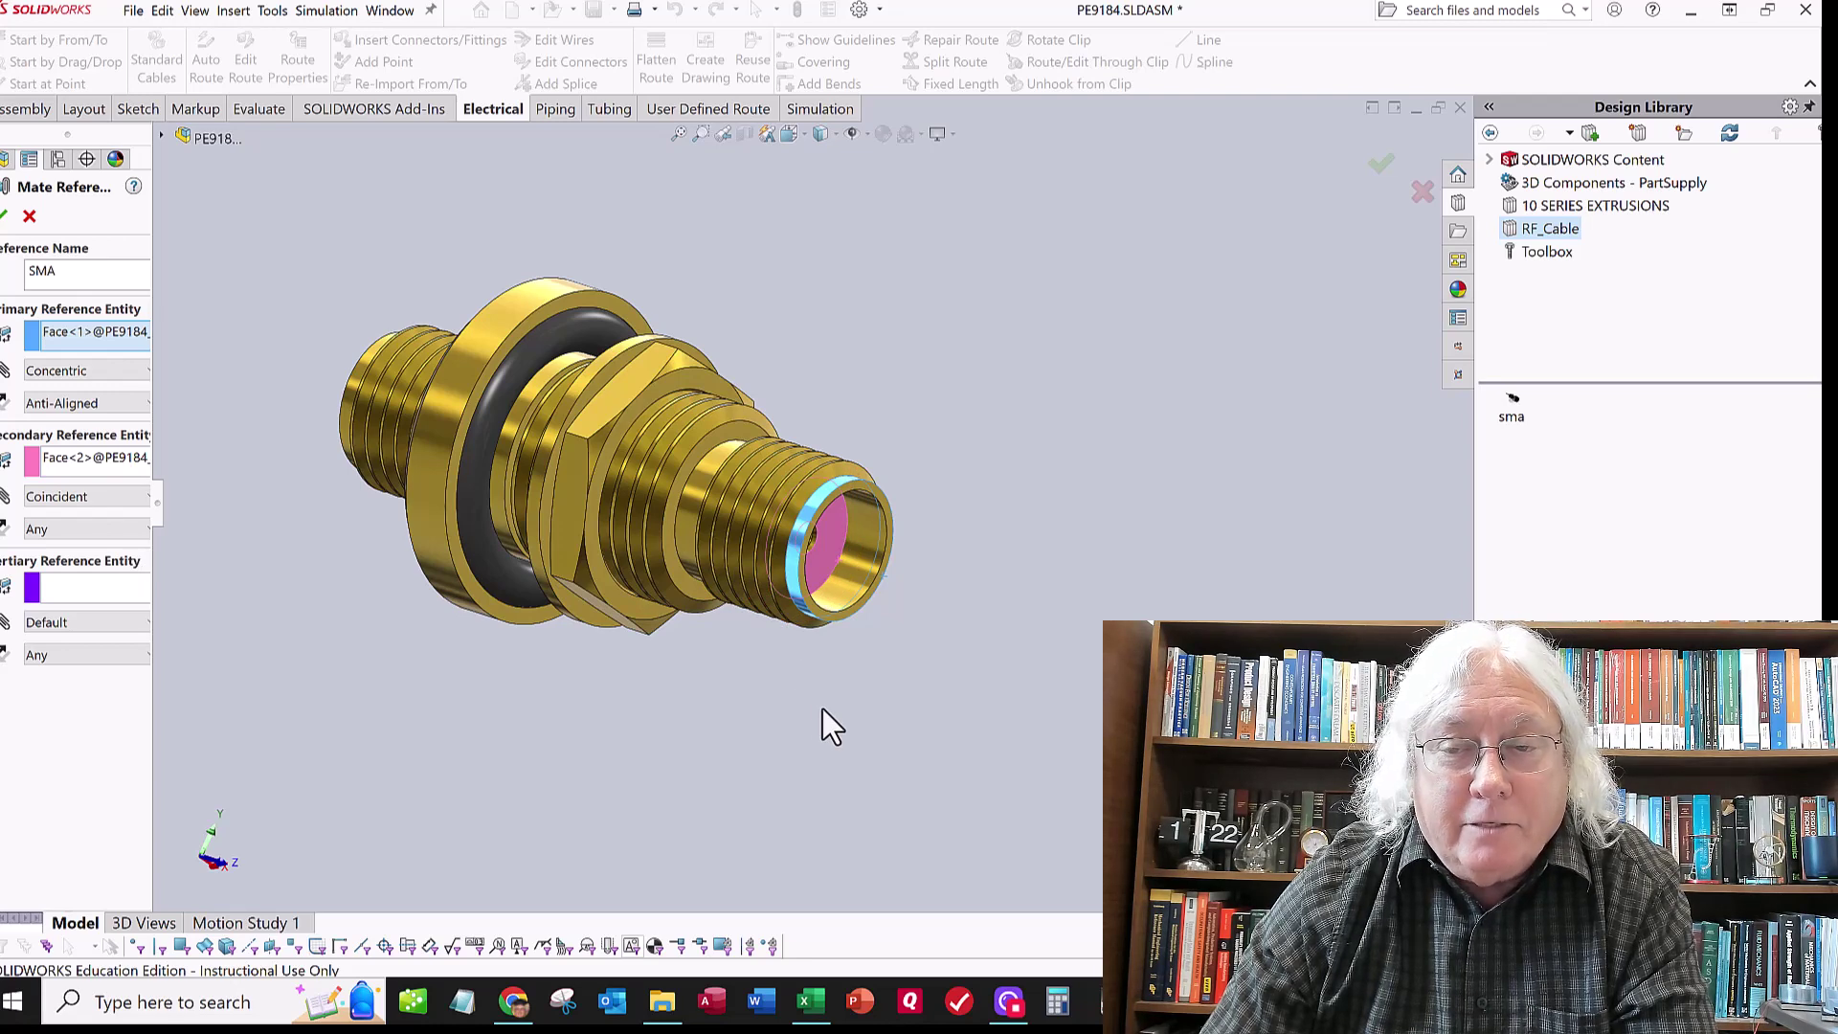
left_click(3, 219)
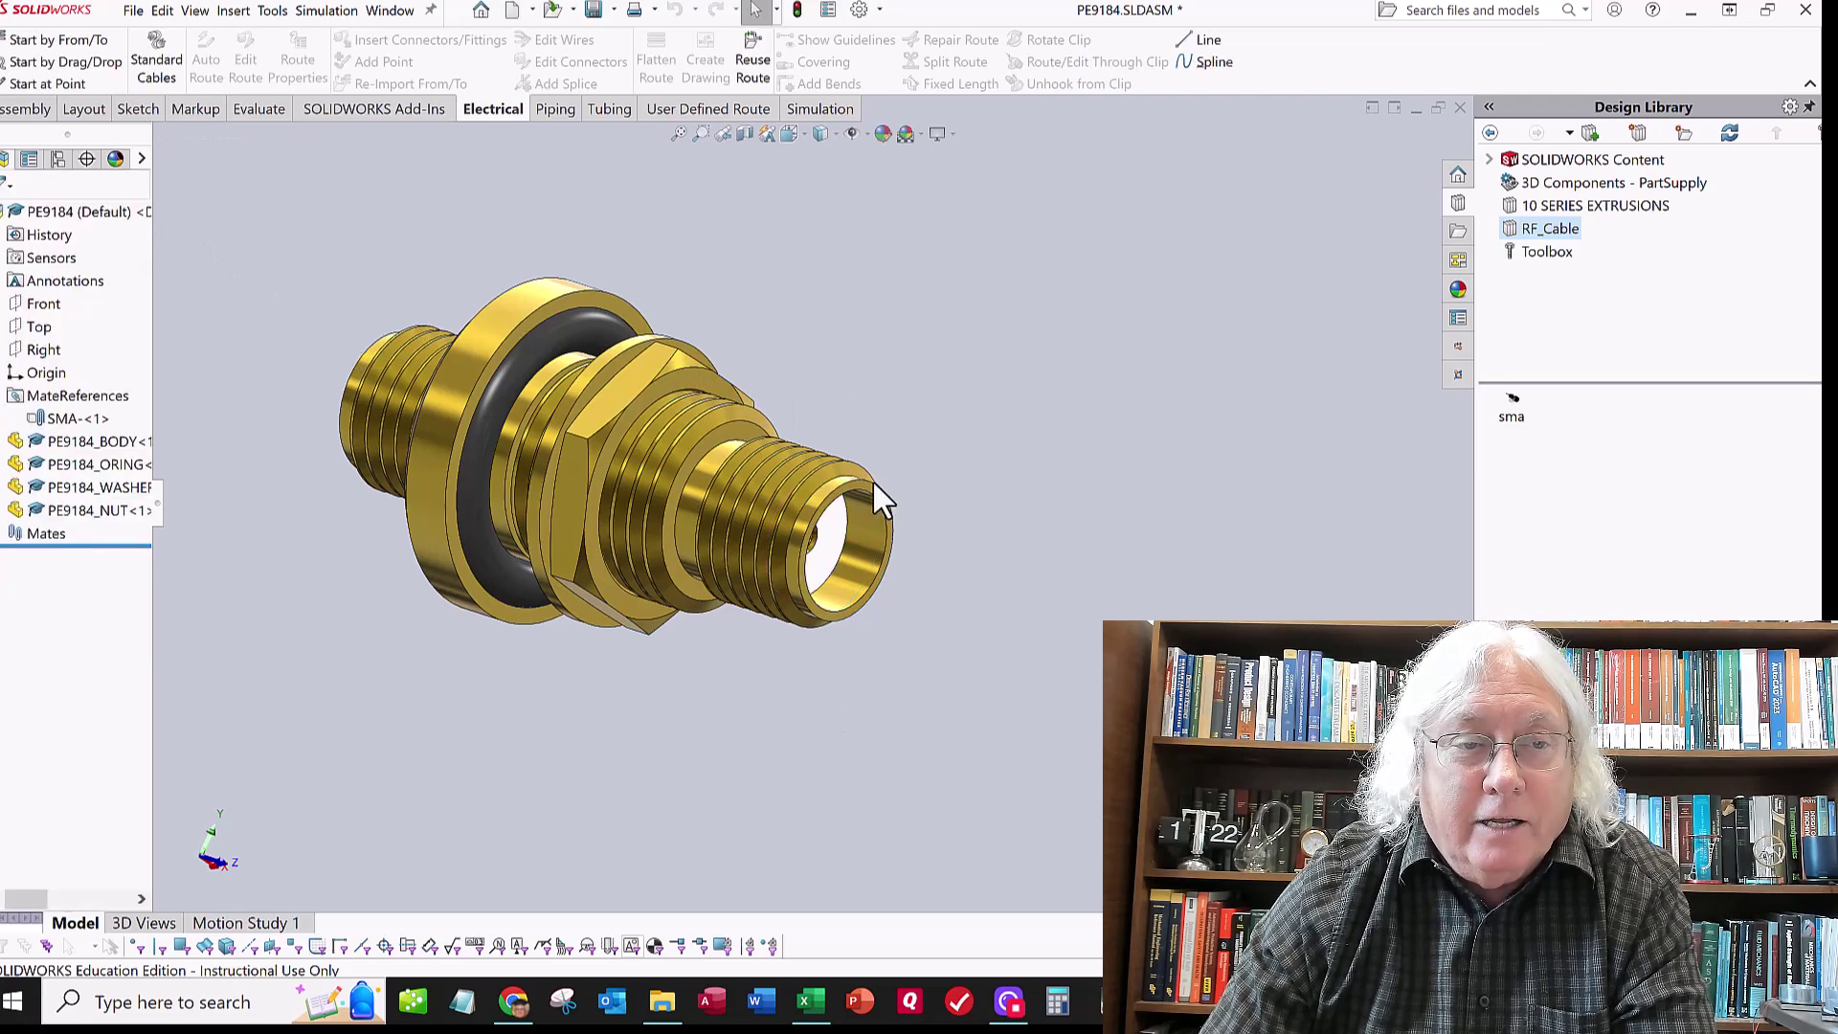
Close the PE9184 connector without saving, discarding its changes in the assembly
left_click(133, 11)
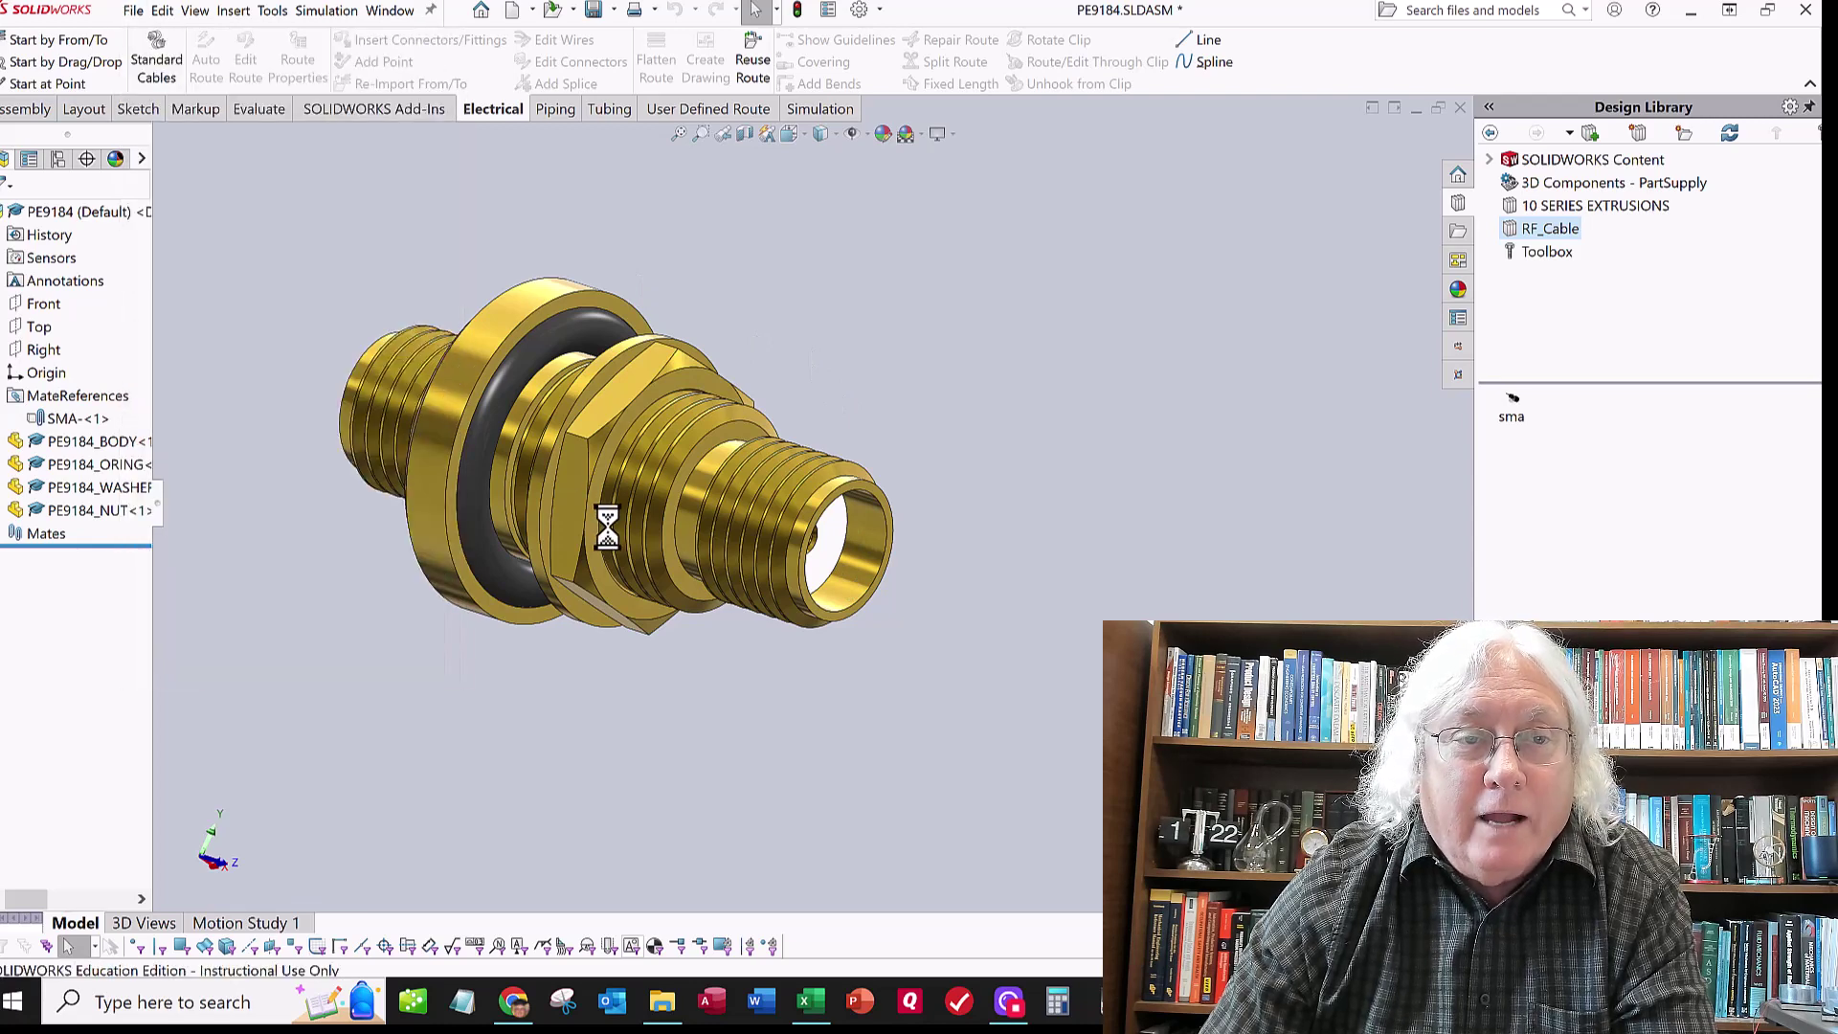
left_click(942, 498)
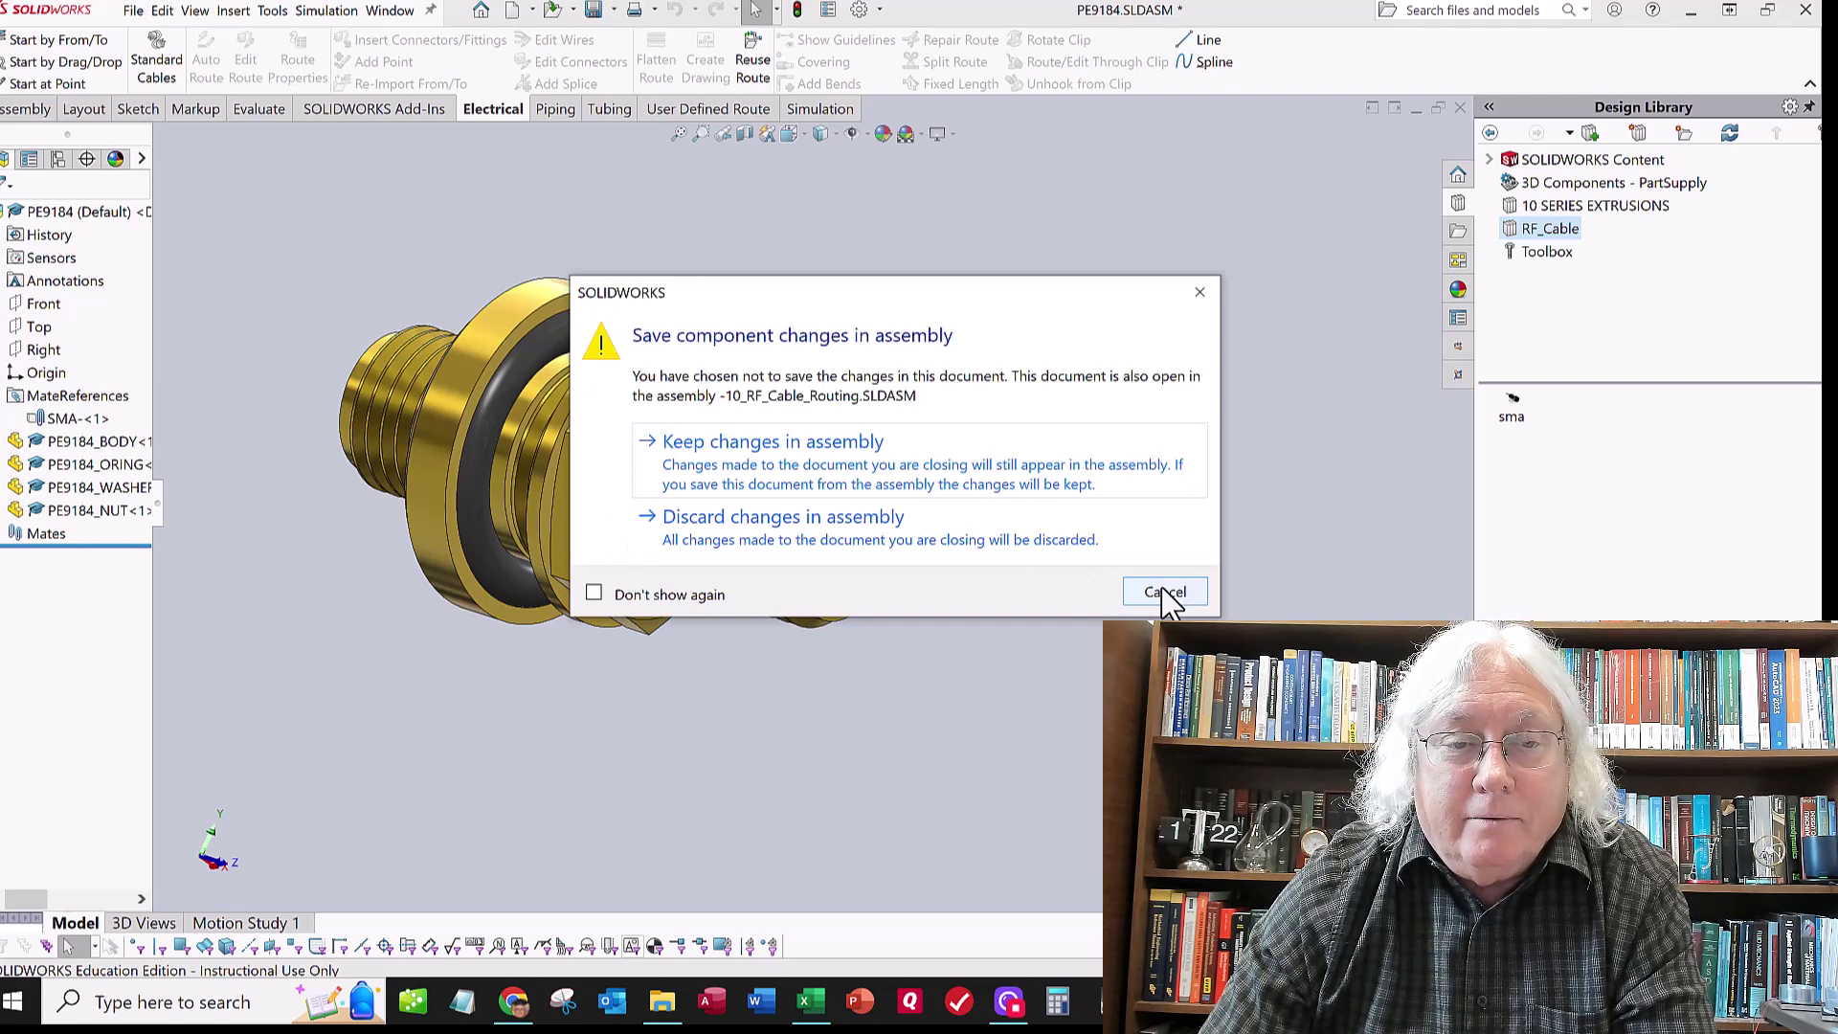
left_click(914, 542)
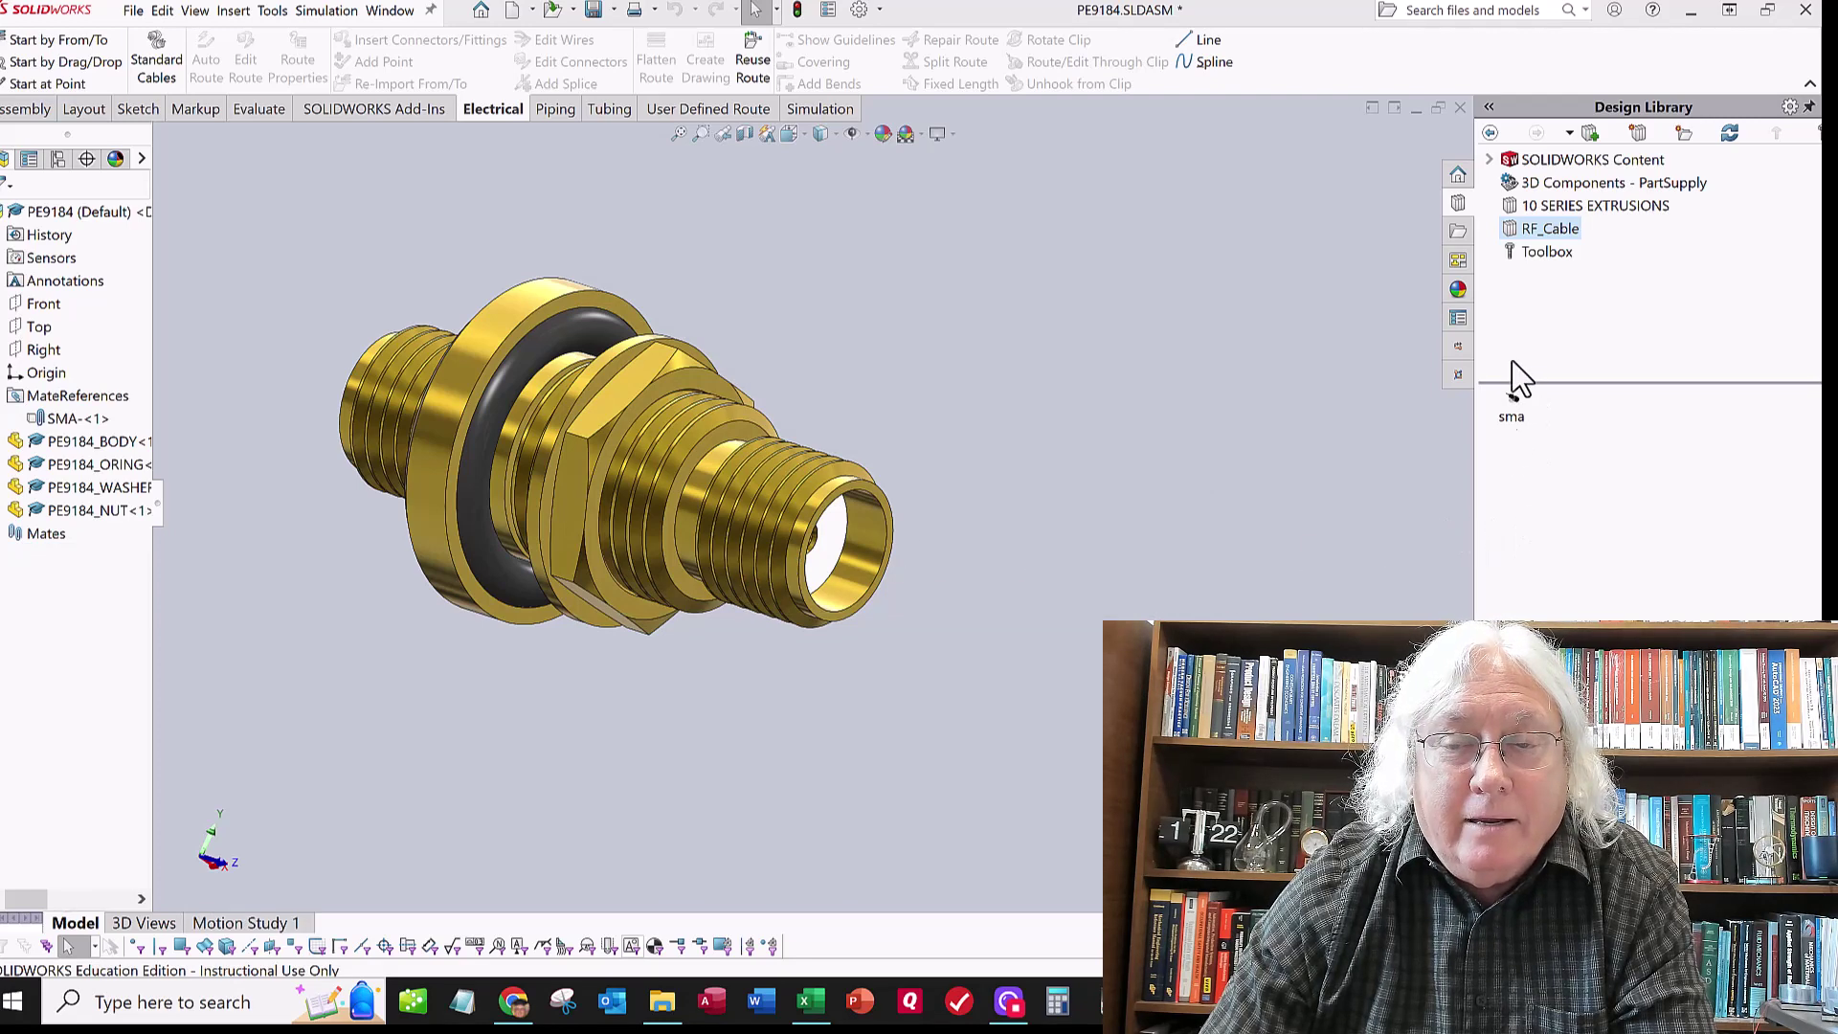
Switch back to -10_RF_Cable_Routing and orbit to view the front-panel connectors from inside
key("ctrl+Tab")
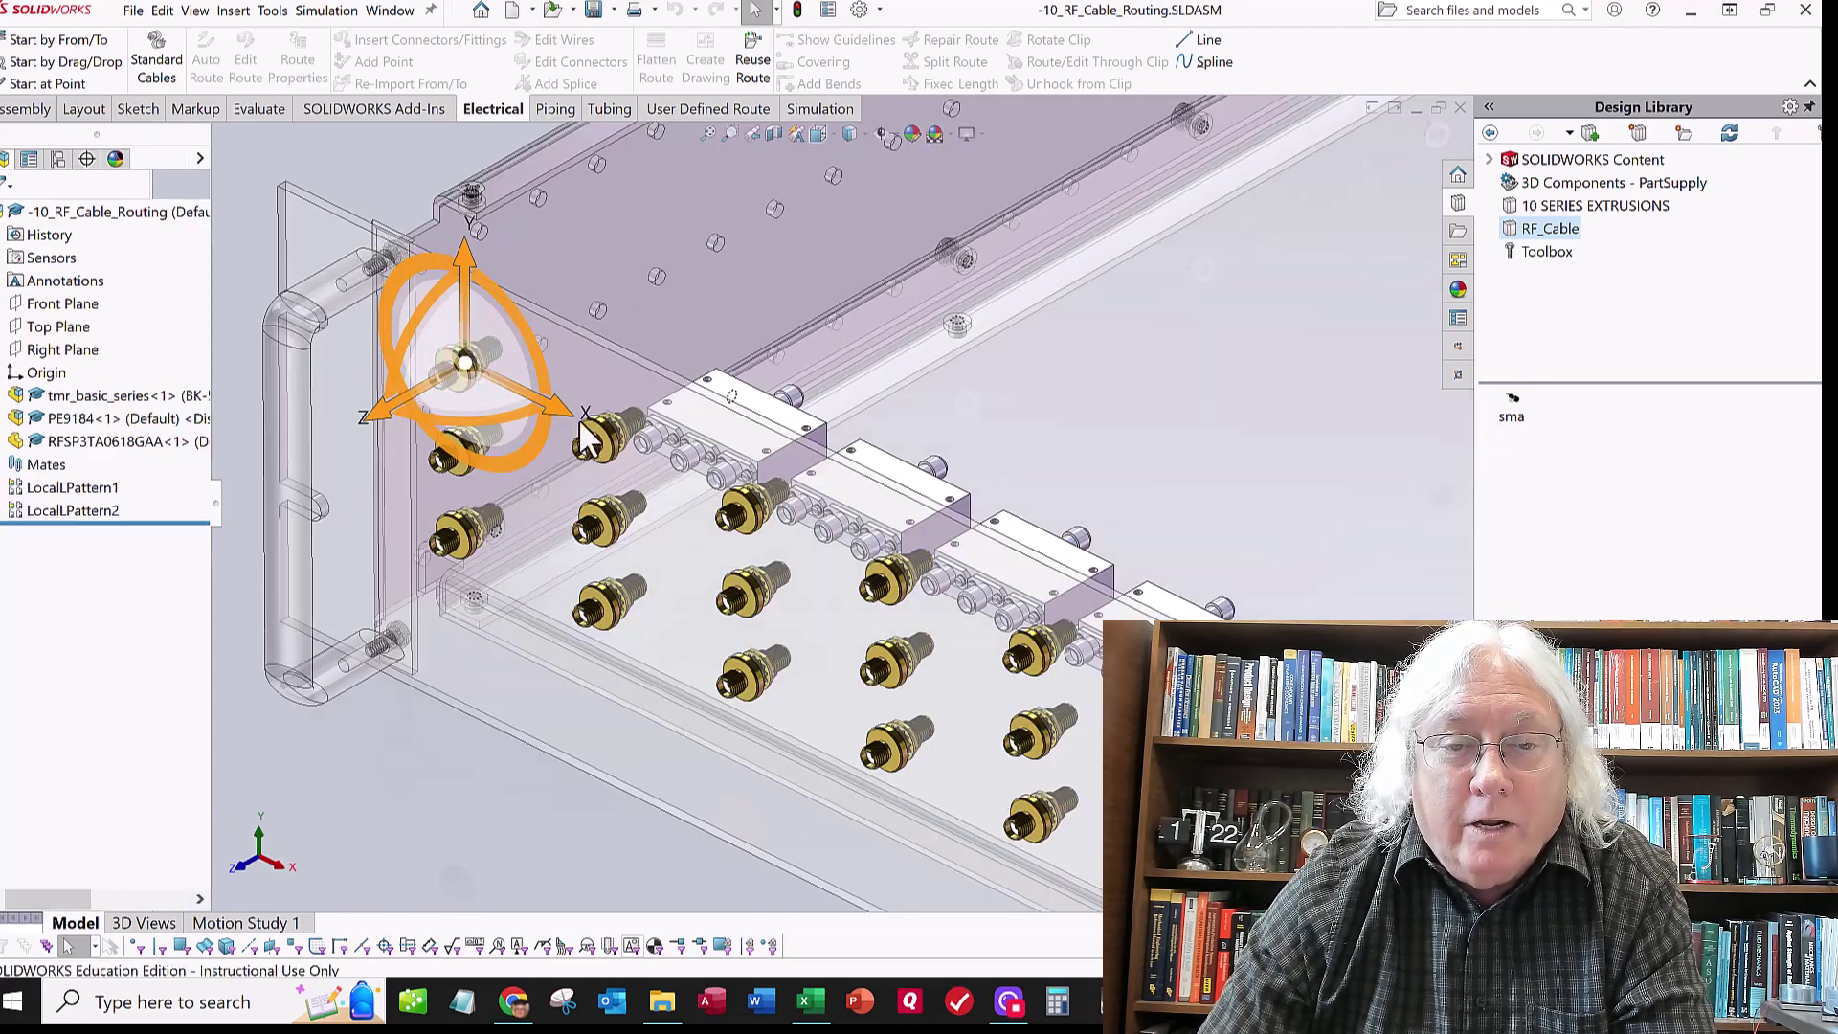
scroll(623, 428, "down", 3)
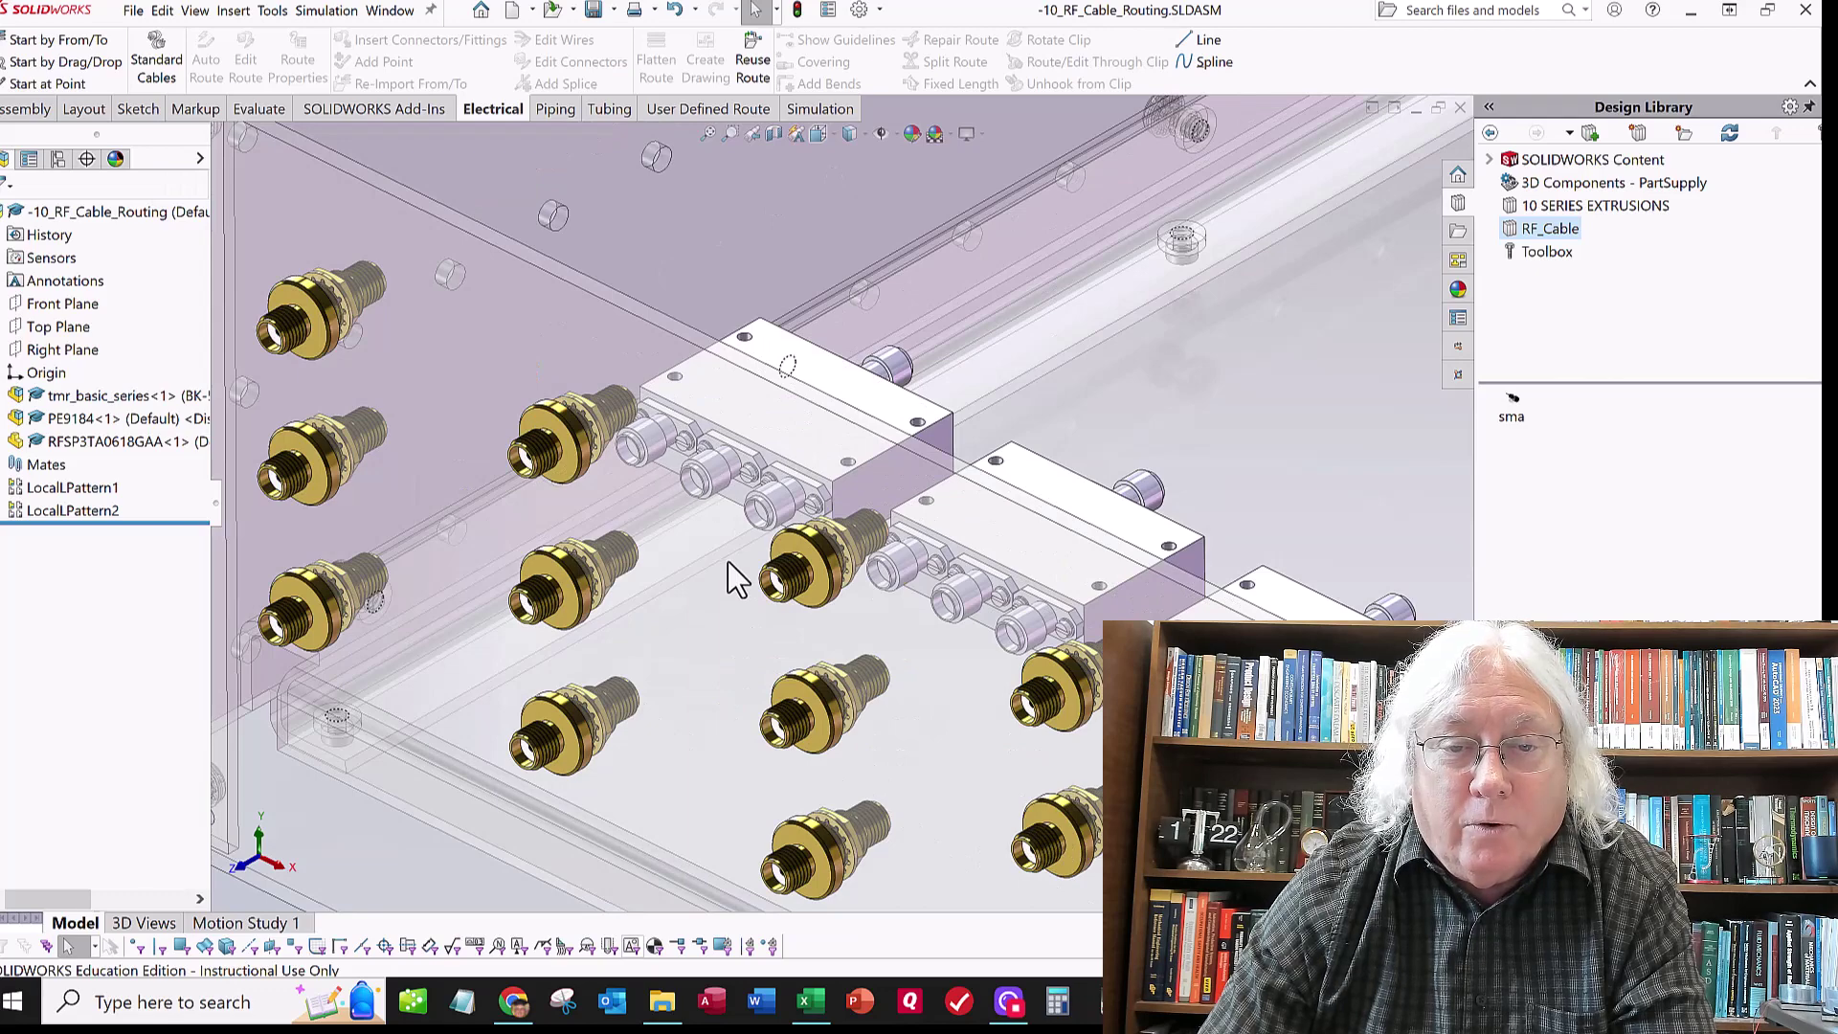
scroll(731, 575, "up", 2)
scroll(857, 450, "down", 1)
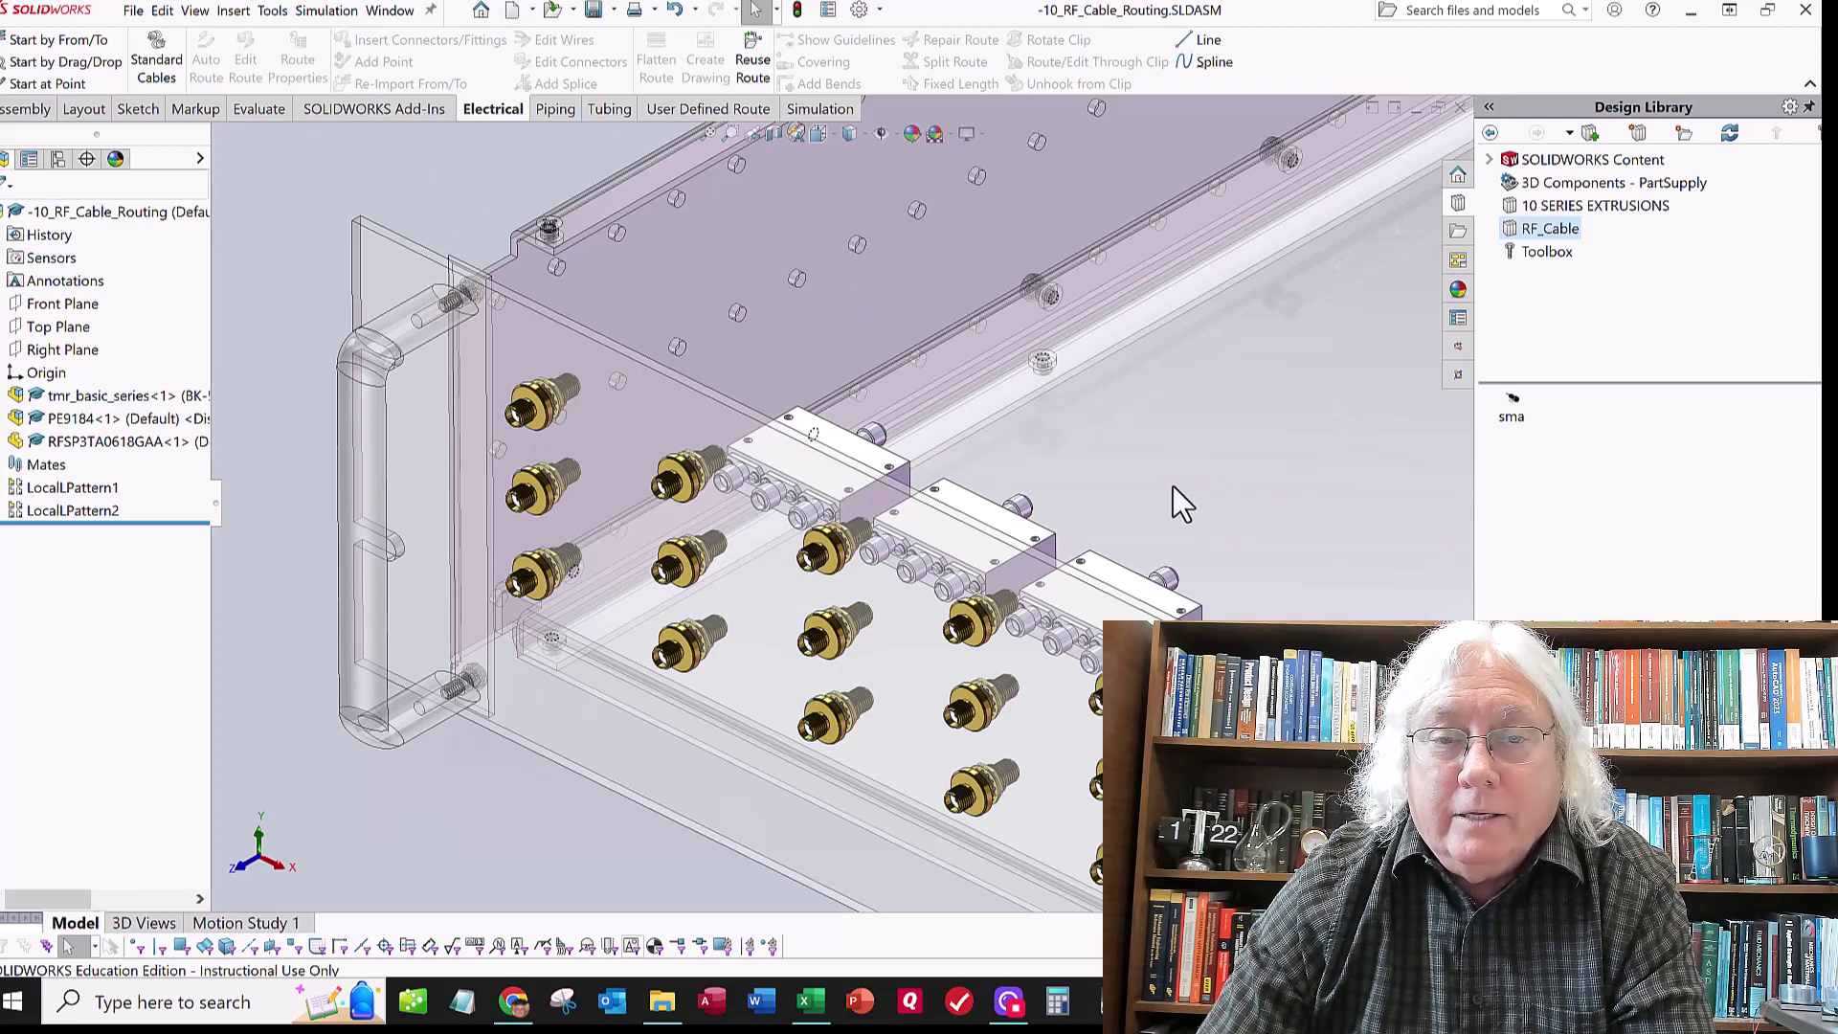
middle_click_drag(1173, 486, 979, 471)
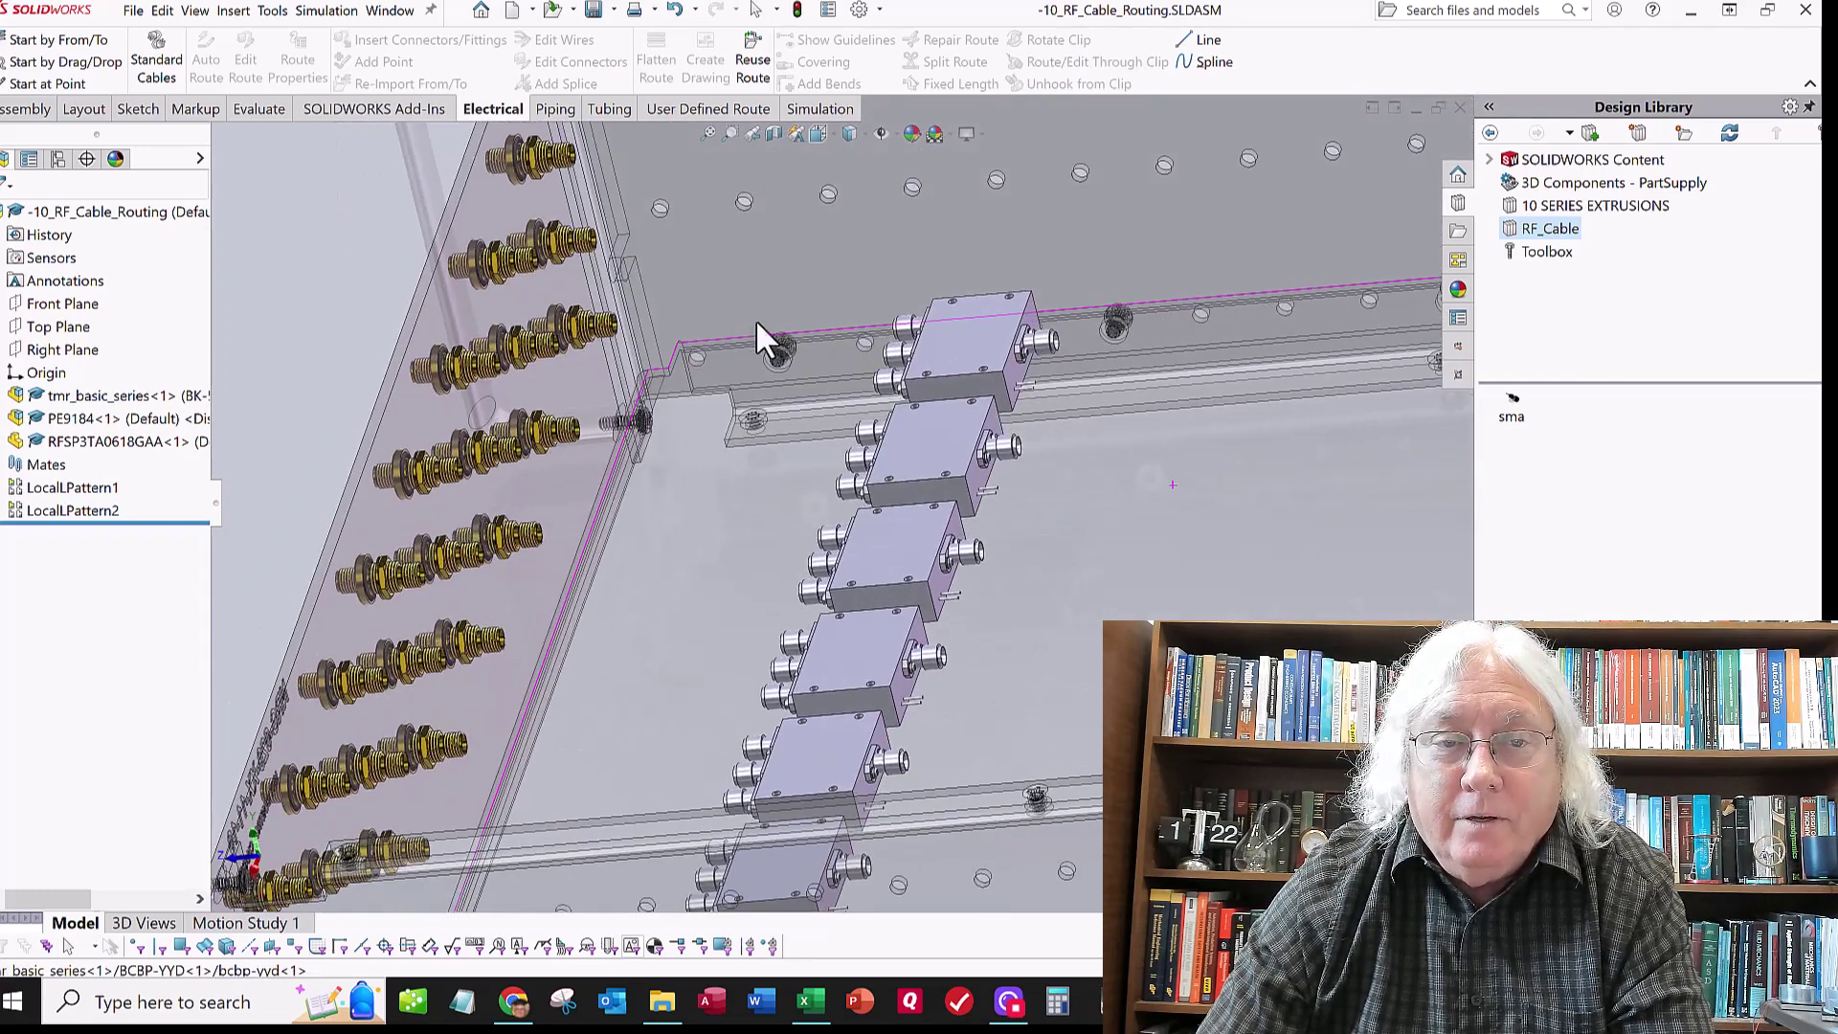
scroll(753, 345, "up", 5)
scroll(750, 383, "down", 8)
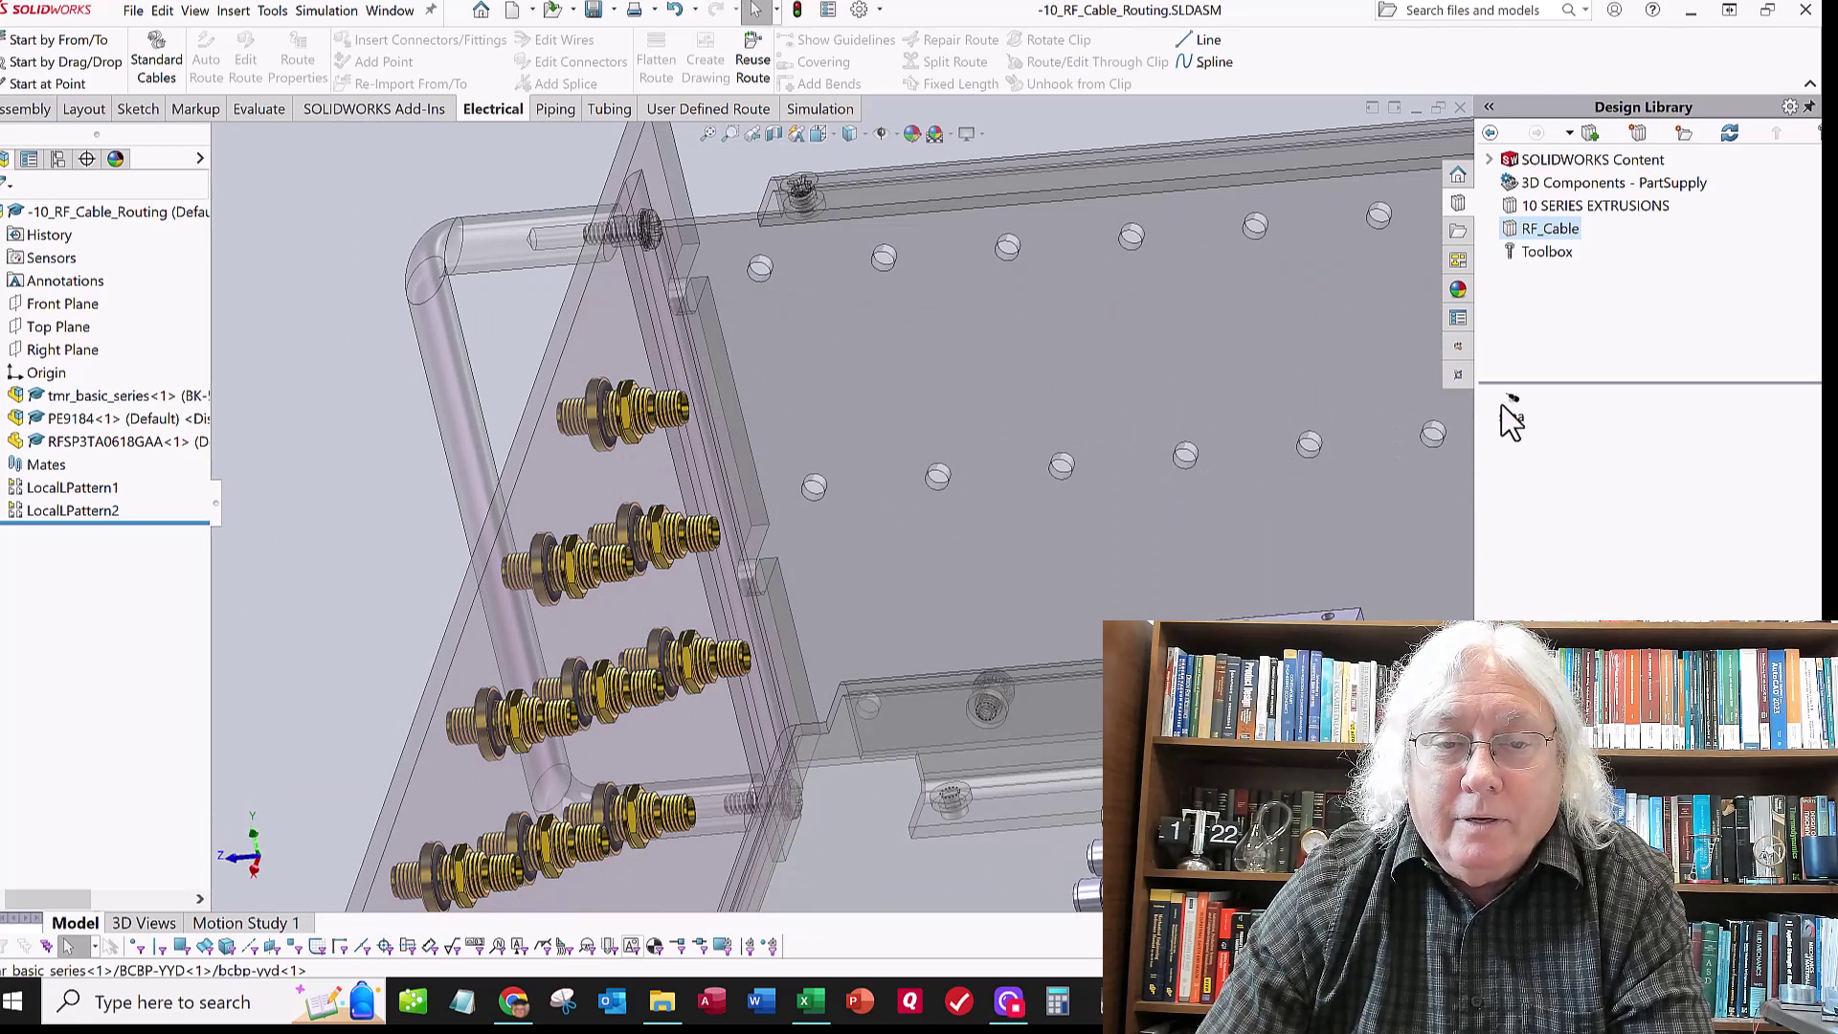
Drop the sma plug from the Design Library onto the top PE9184 front-panel connector
left_click_drag(1513, 413, 682, 394)
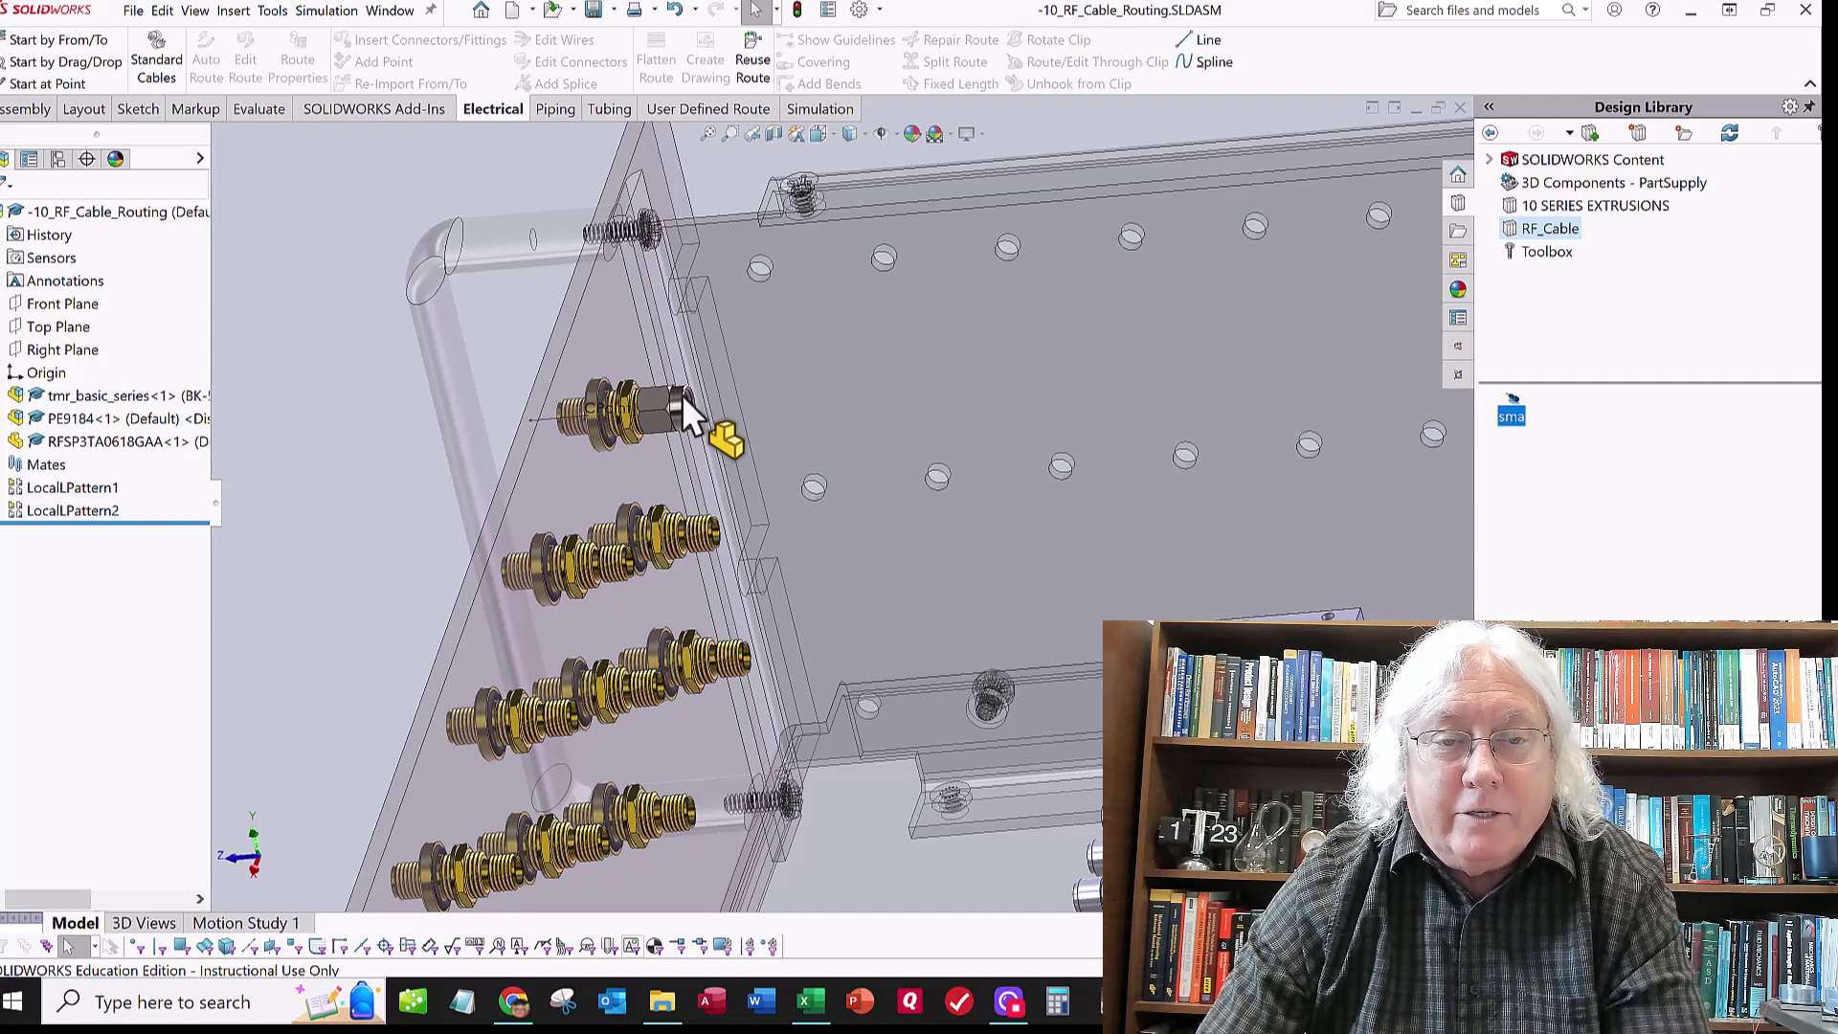
left_click_drag(682, 394, 680, 393)
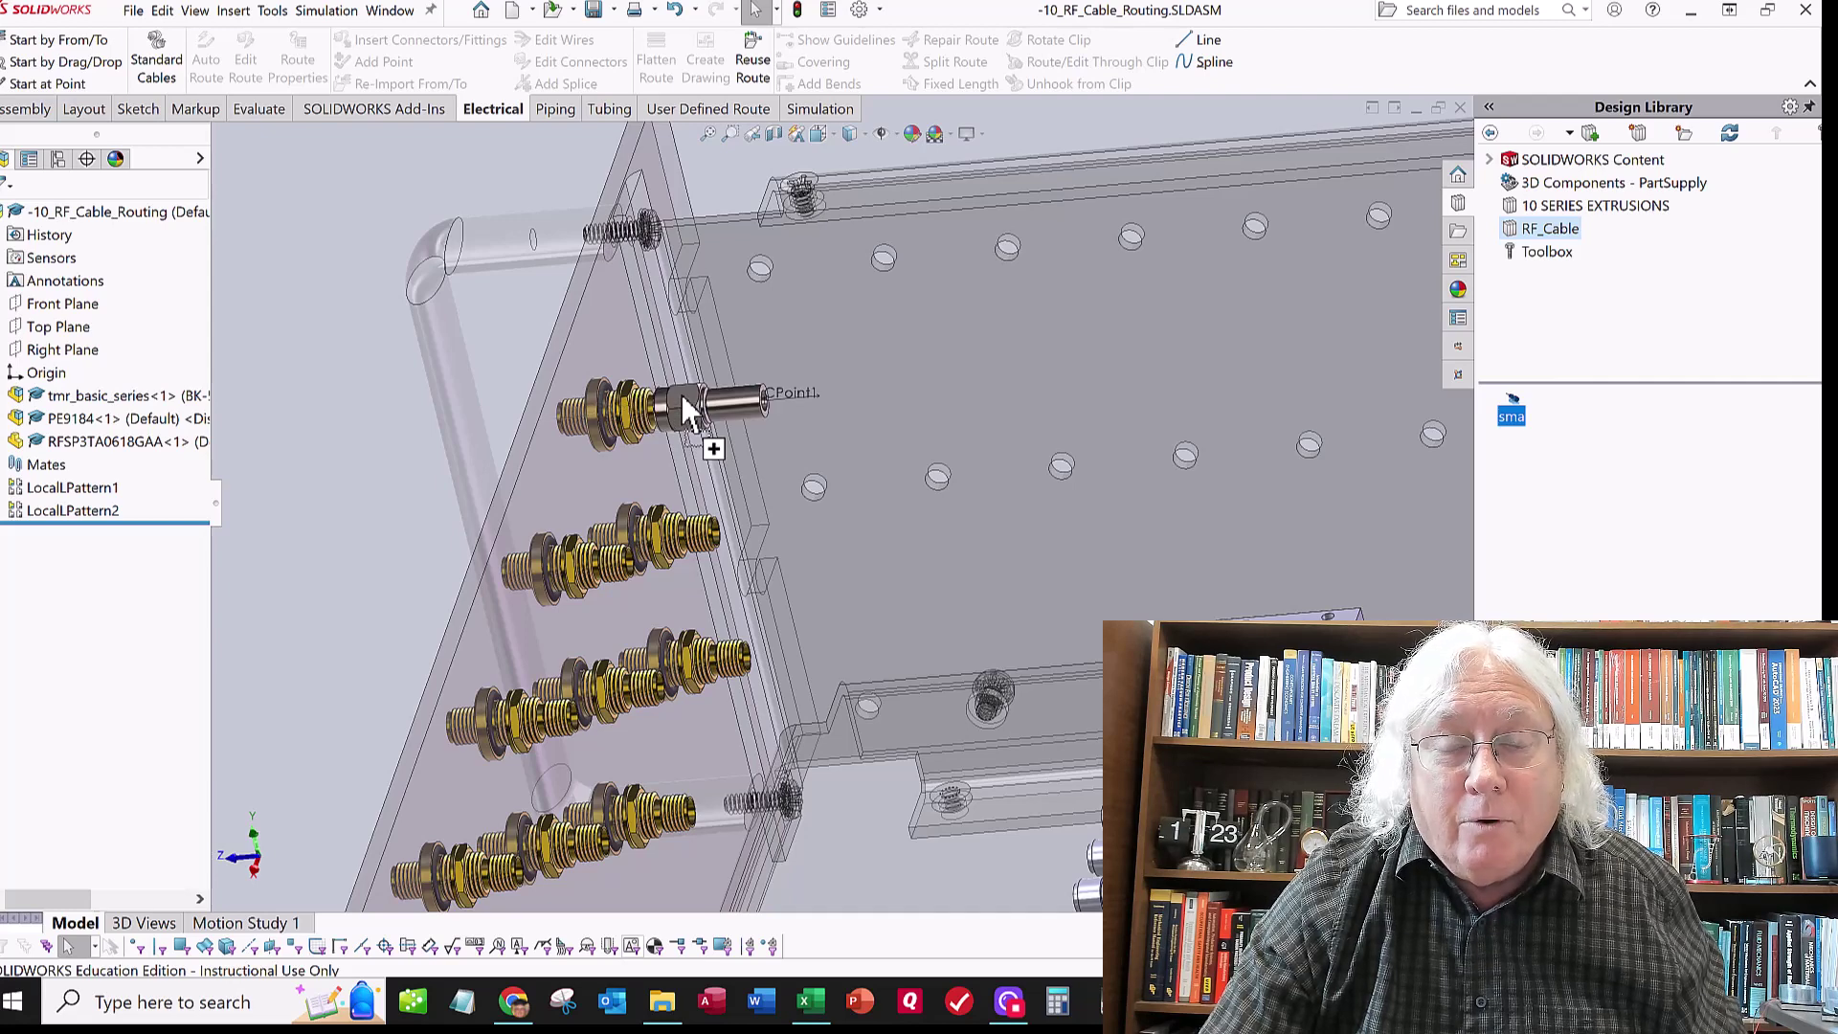
left_click_drag(683, 397, 682, 396)
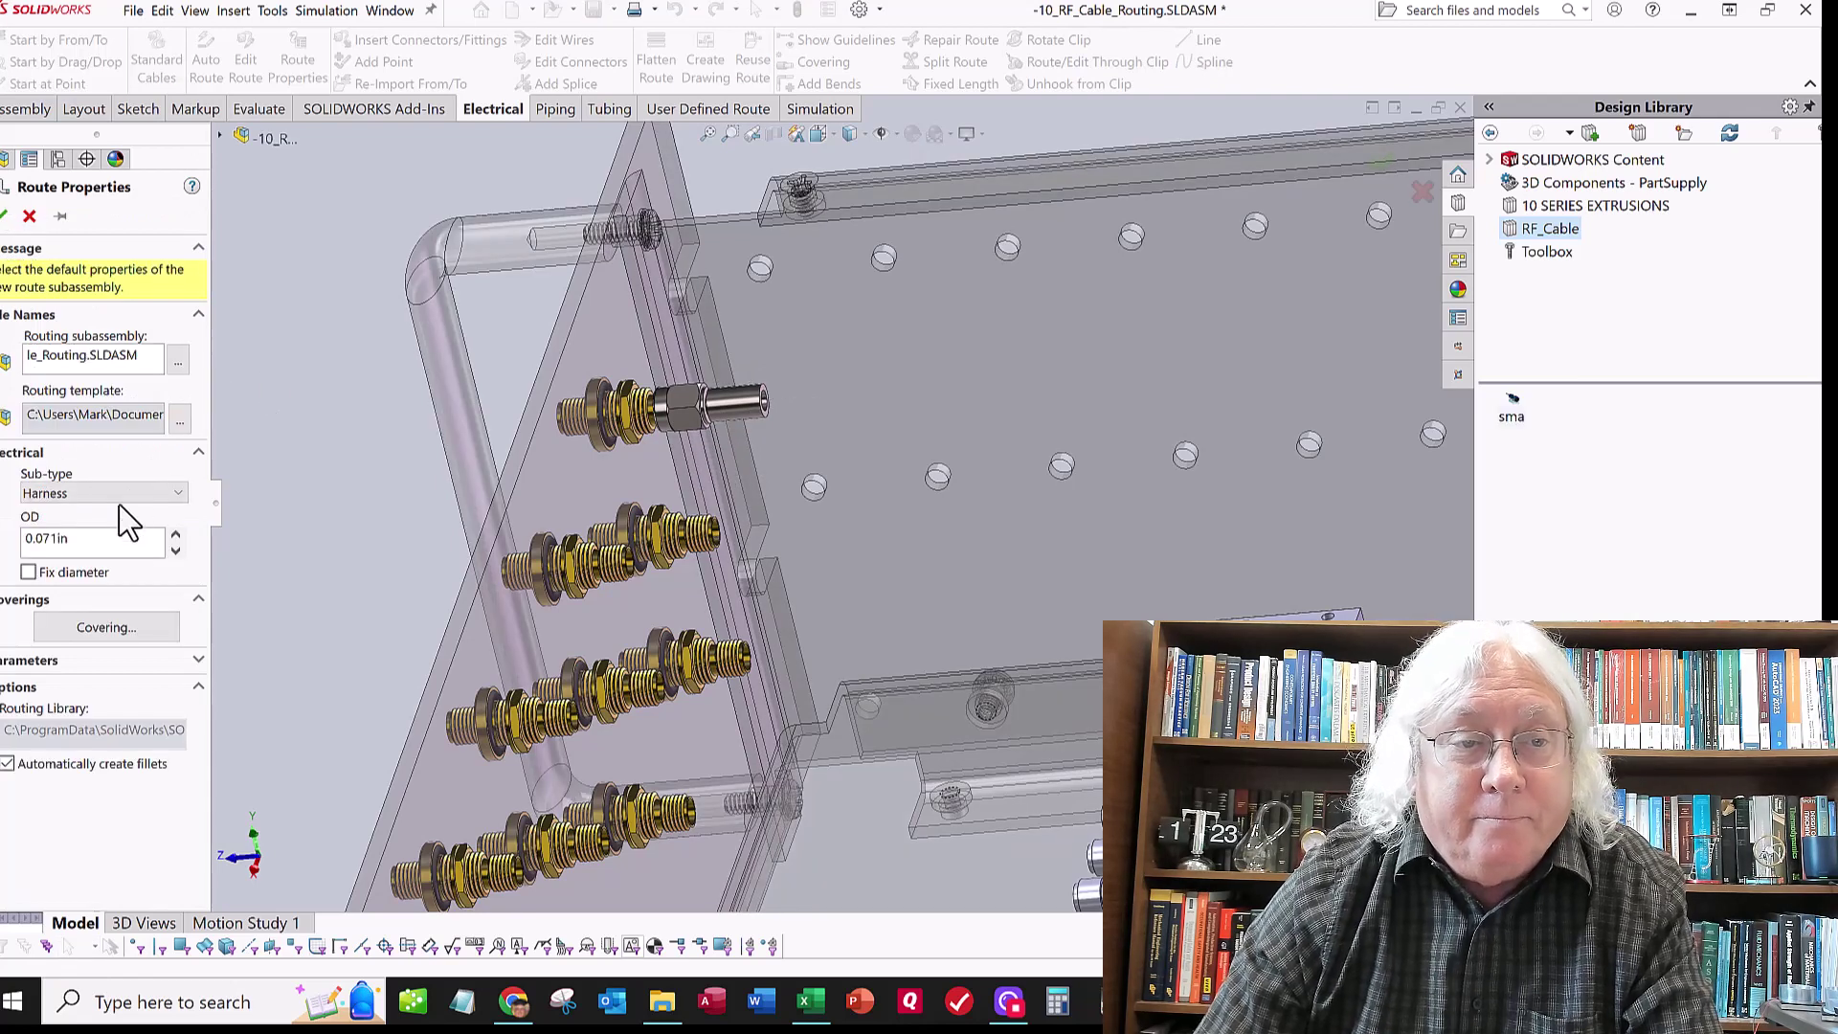
Change the route outer diameter from 0.071in to 0.14in and accept to create Harness_1
double_click(76, 541)
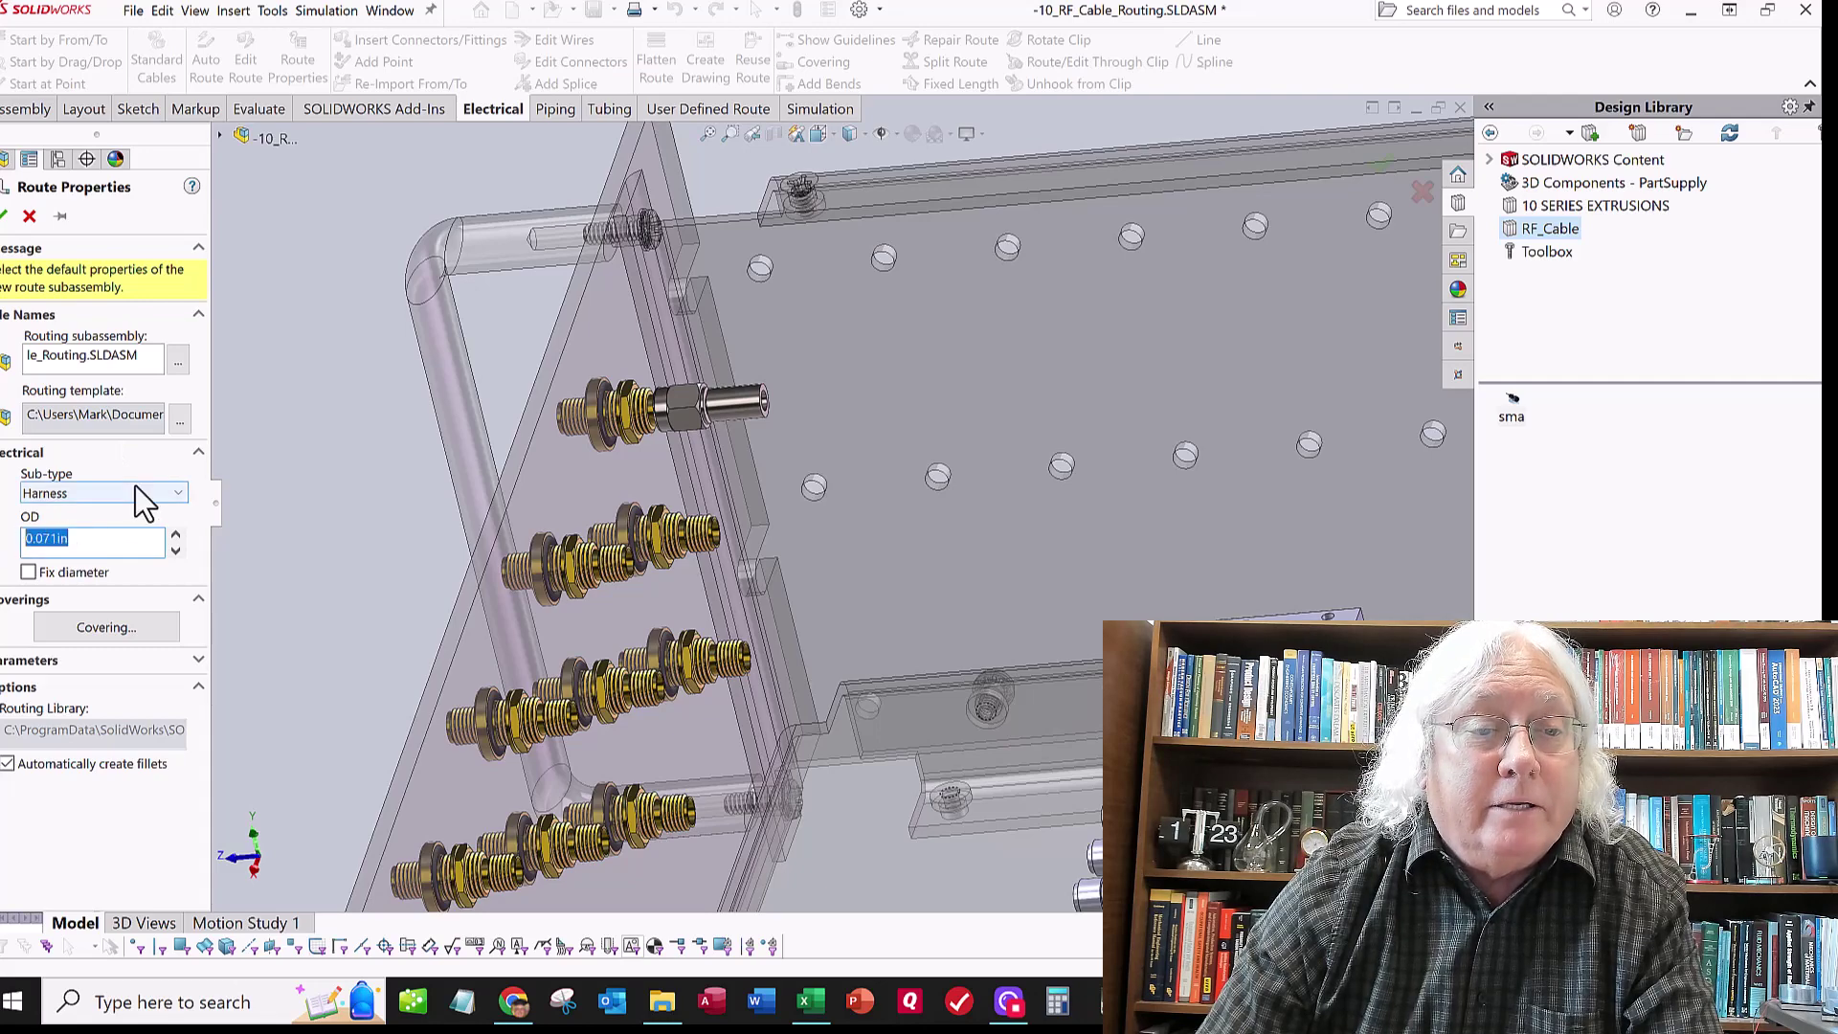
type(".14")
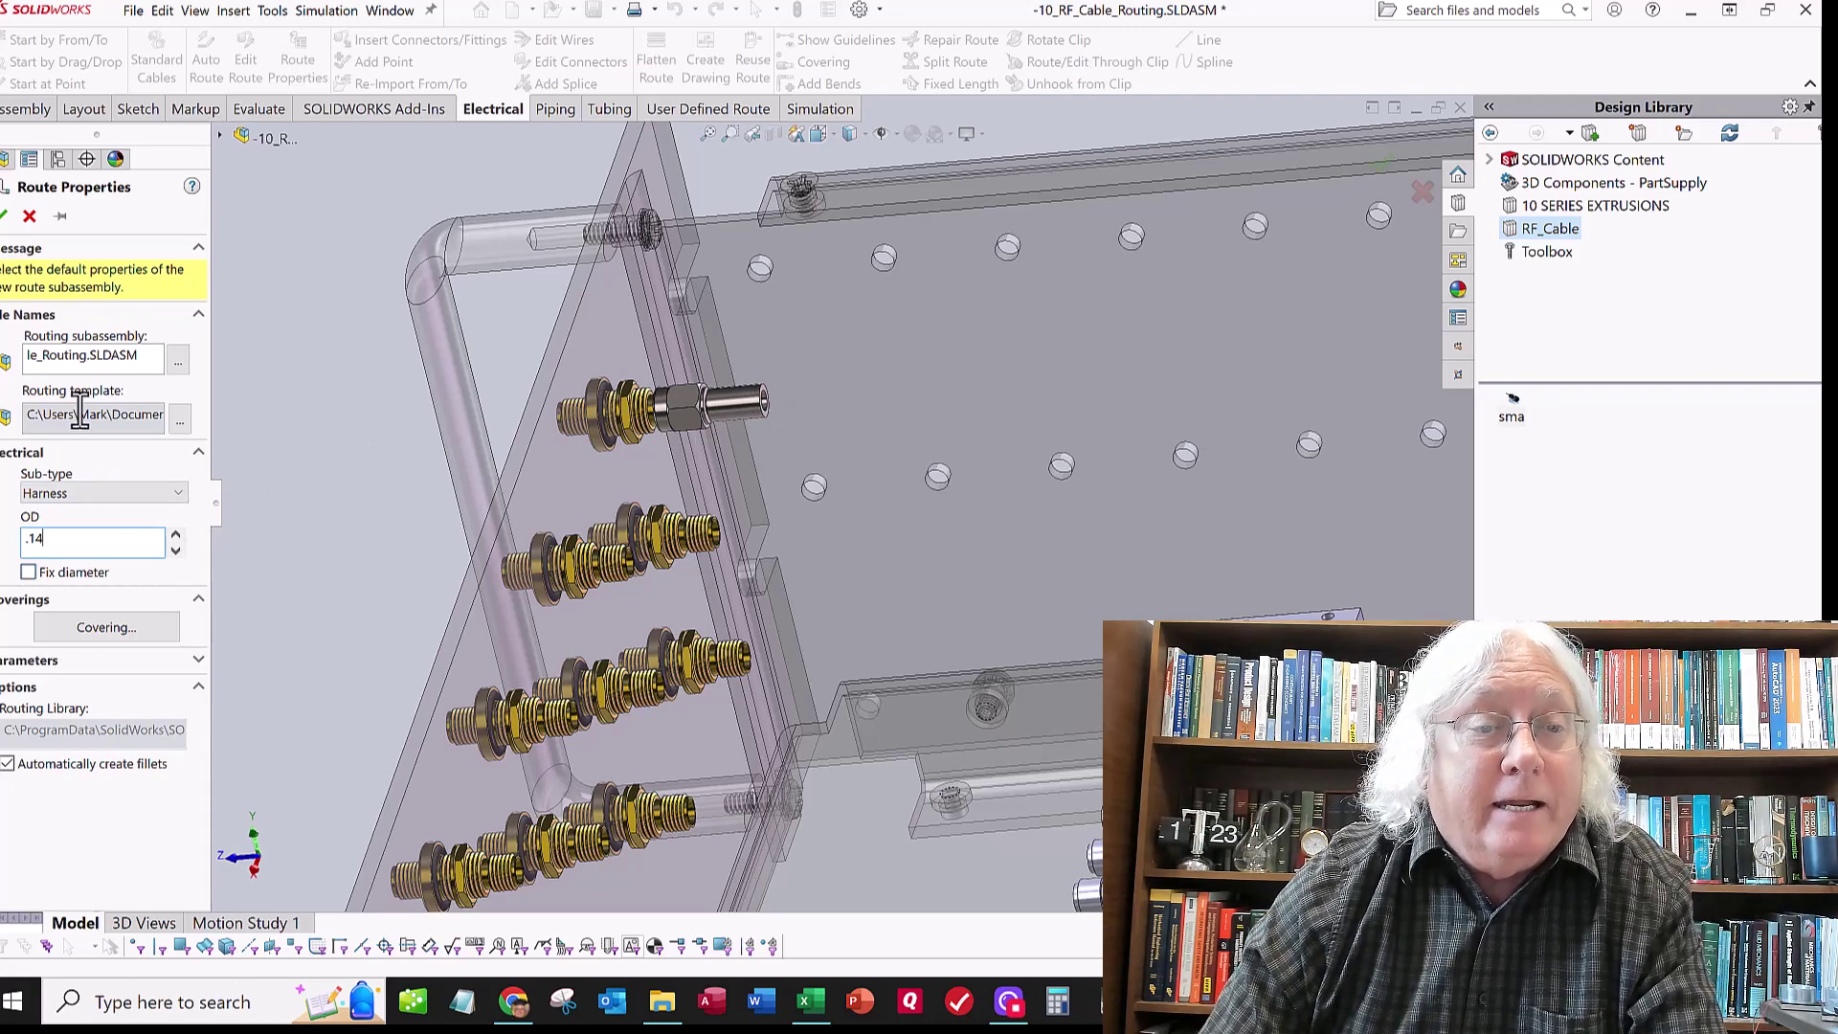
left_click(153, 421)
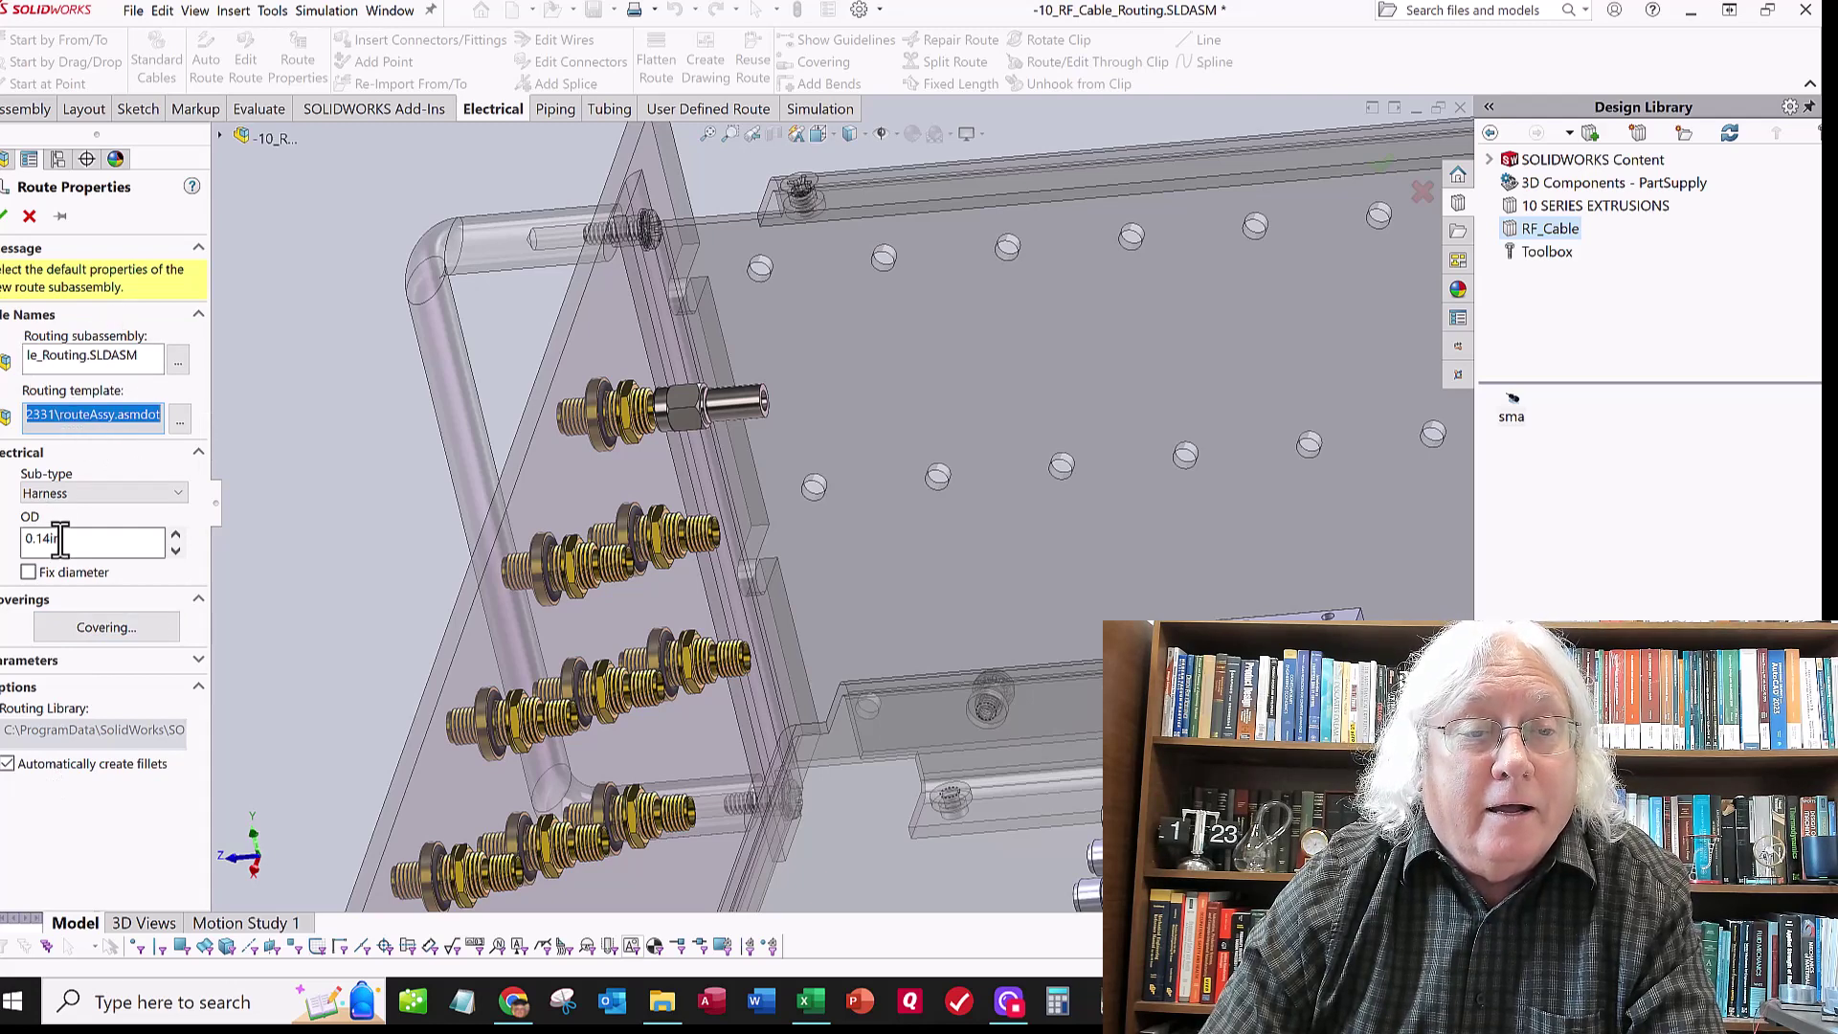
left_click(5, 216)
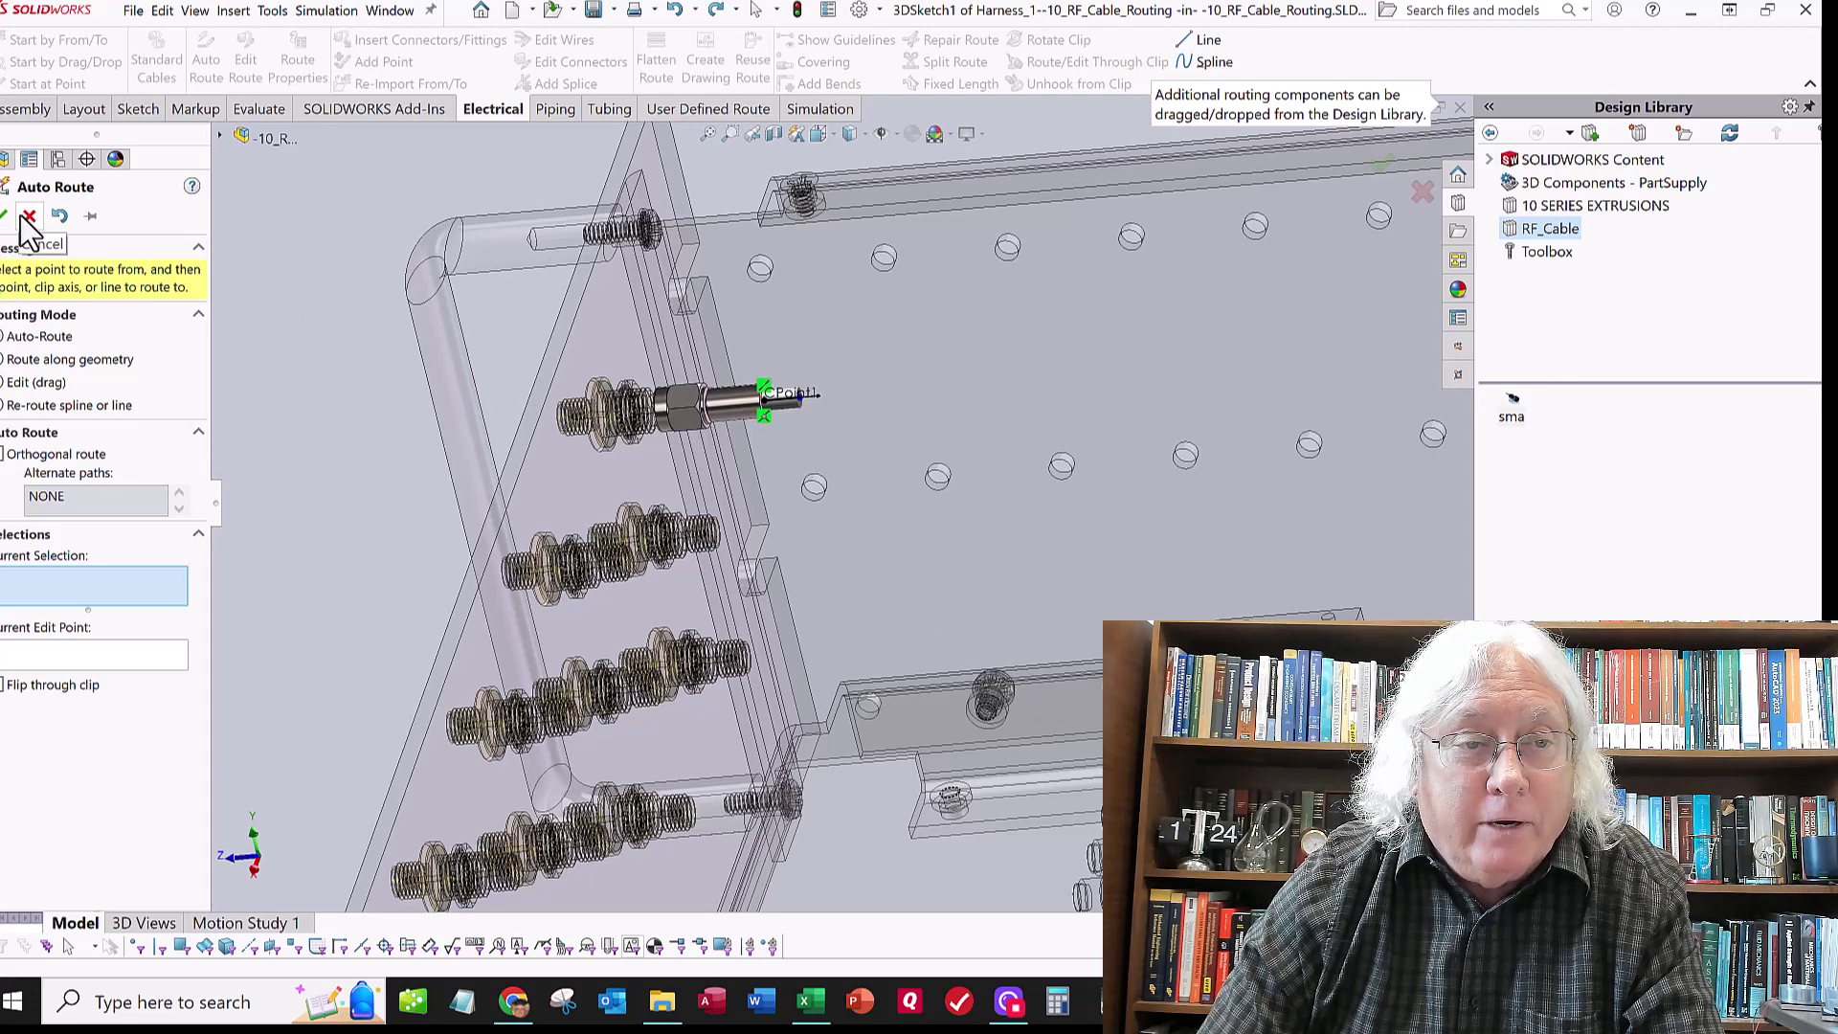
Exit Auto Route and drag another sma plug from the RF_Cable library folder into the model
left_click(29, 216)
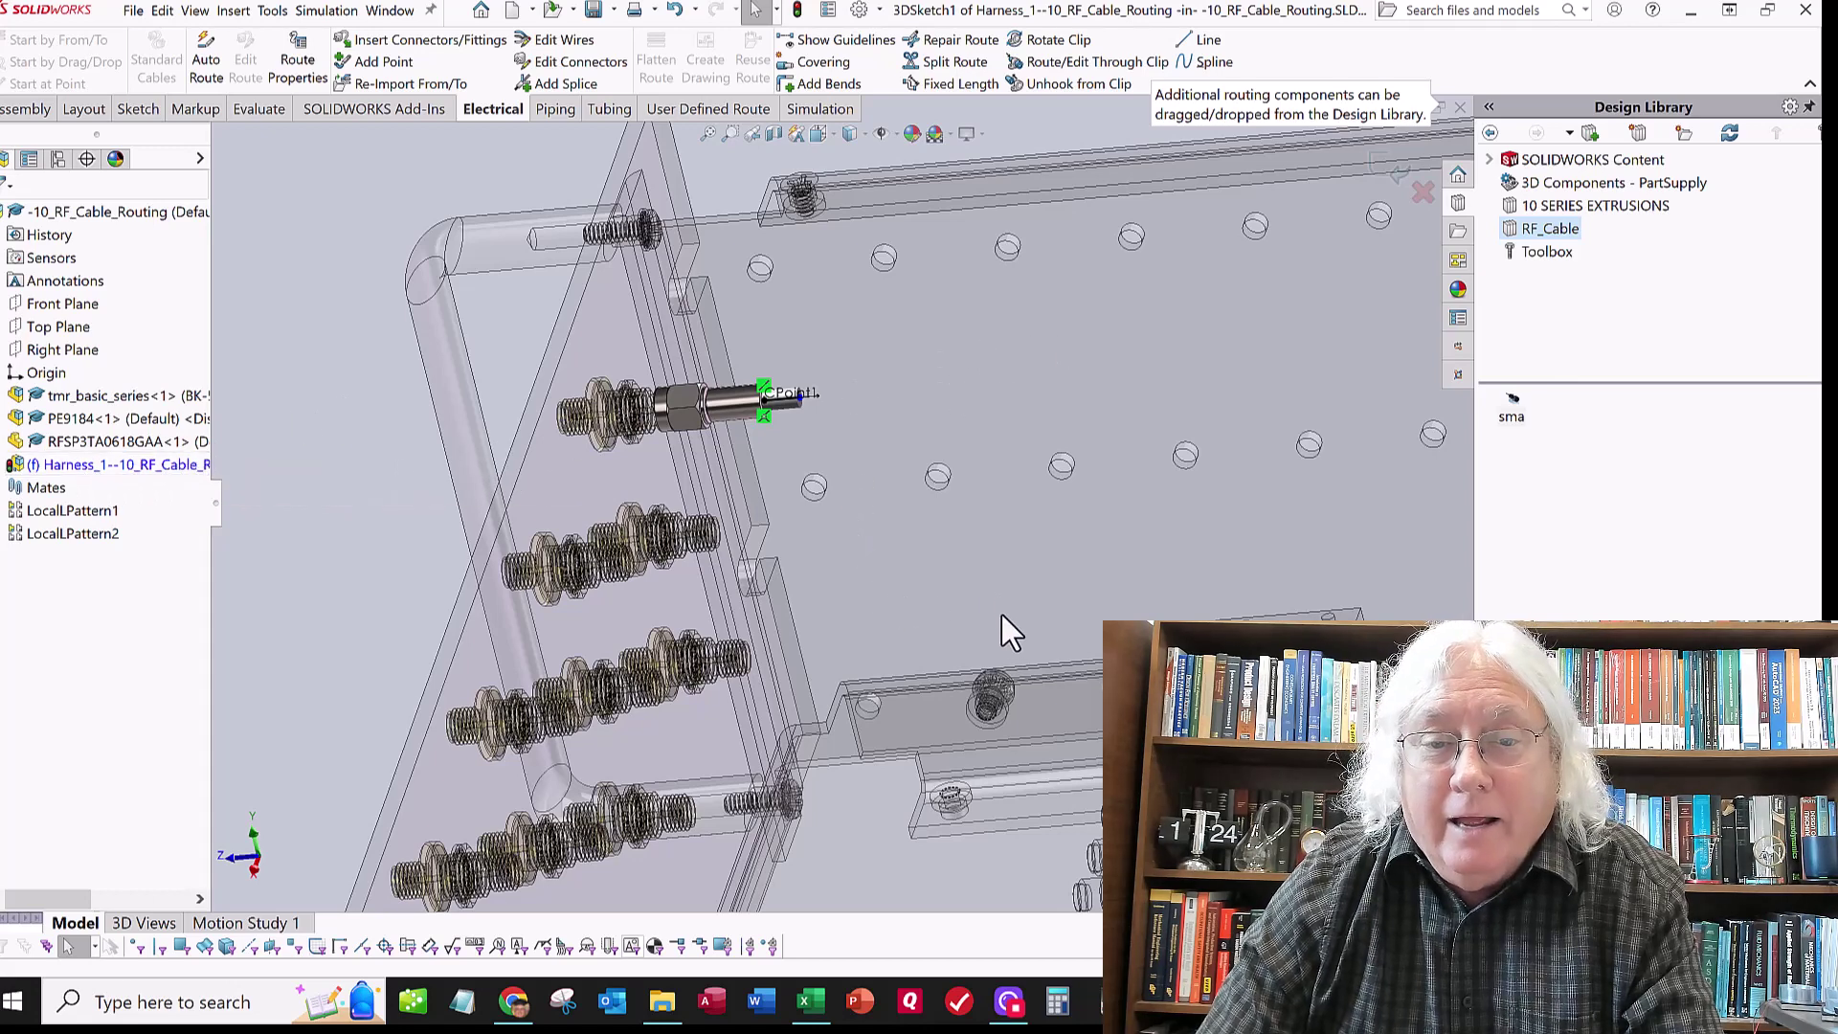
middle_click_drag(1036, 640, 1012, 603)
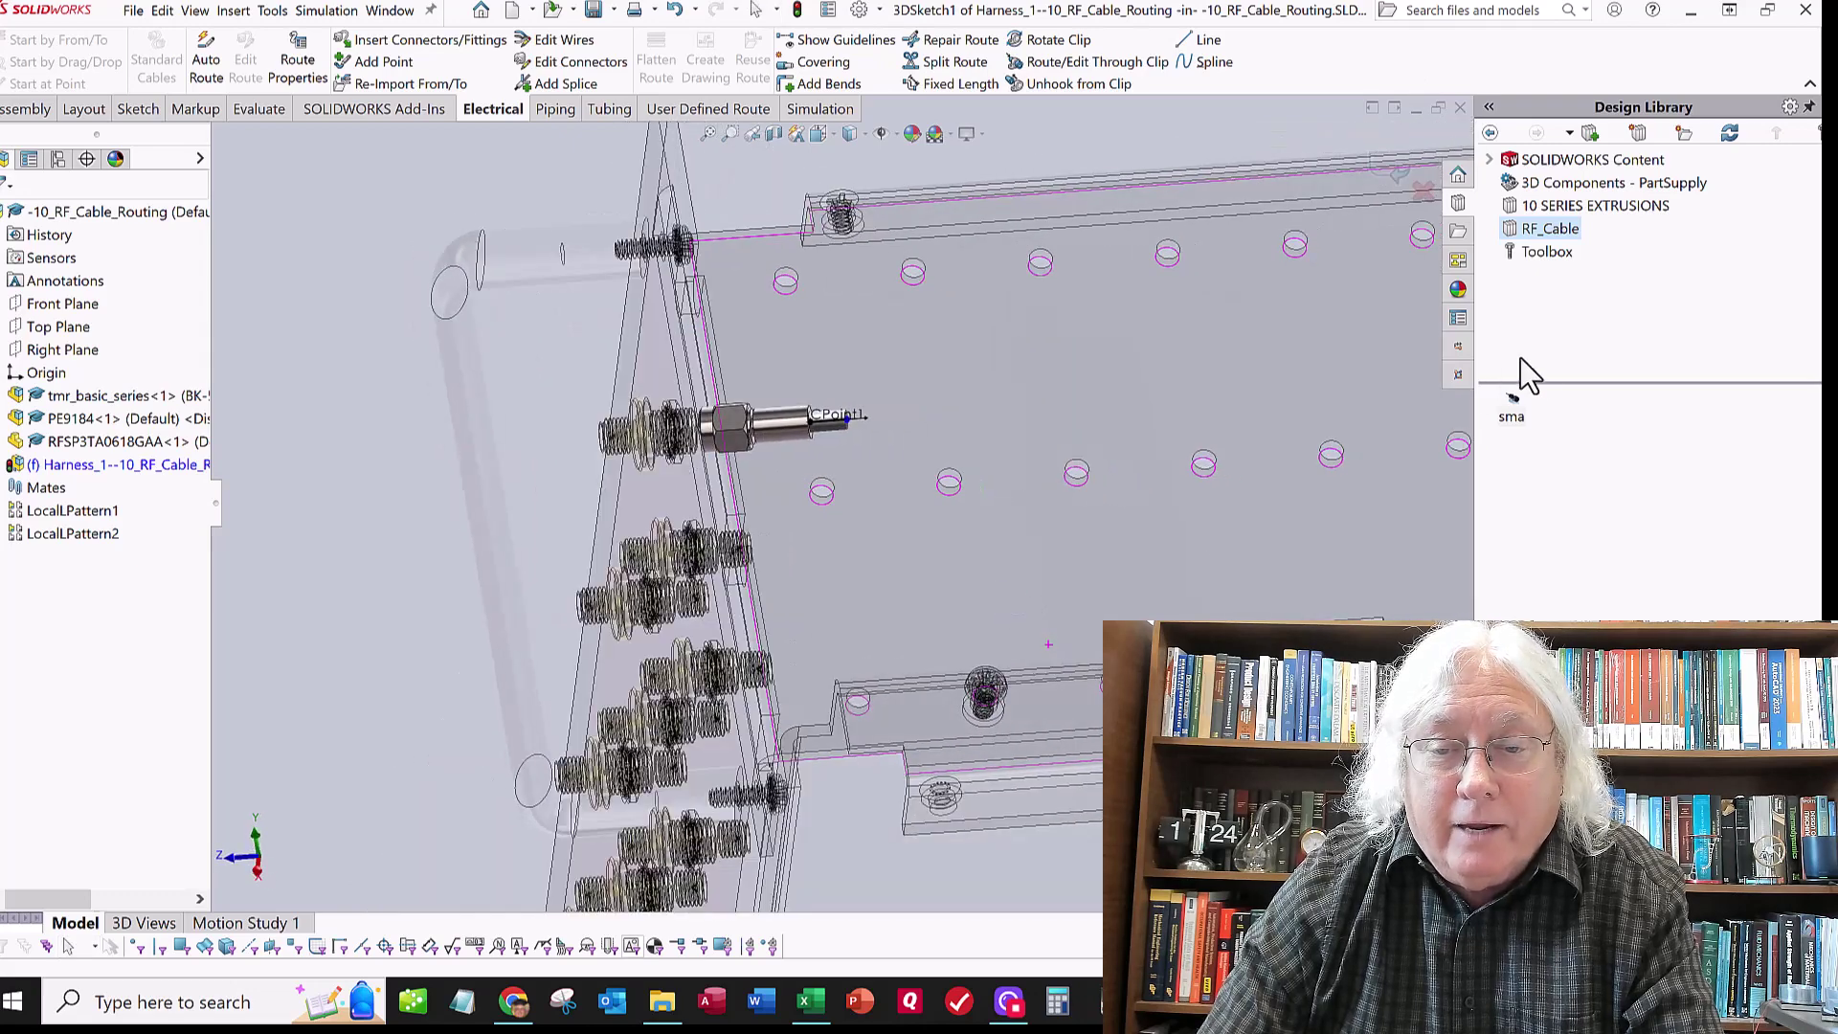
mouse_move(1513, 399)
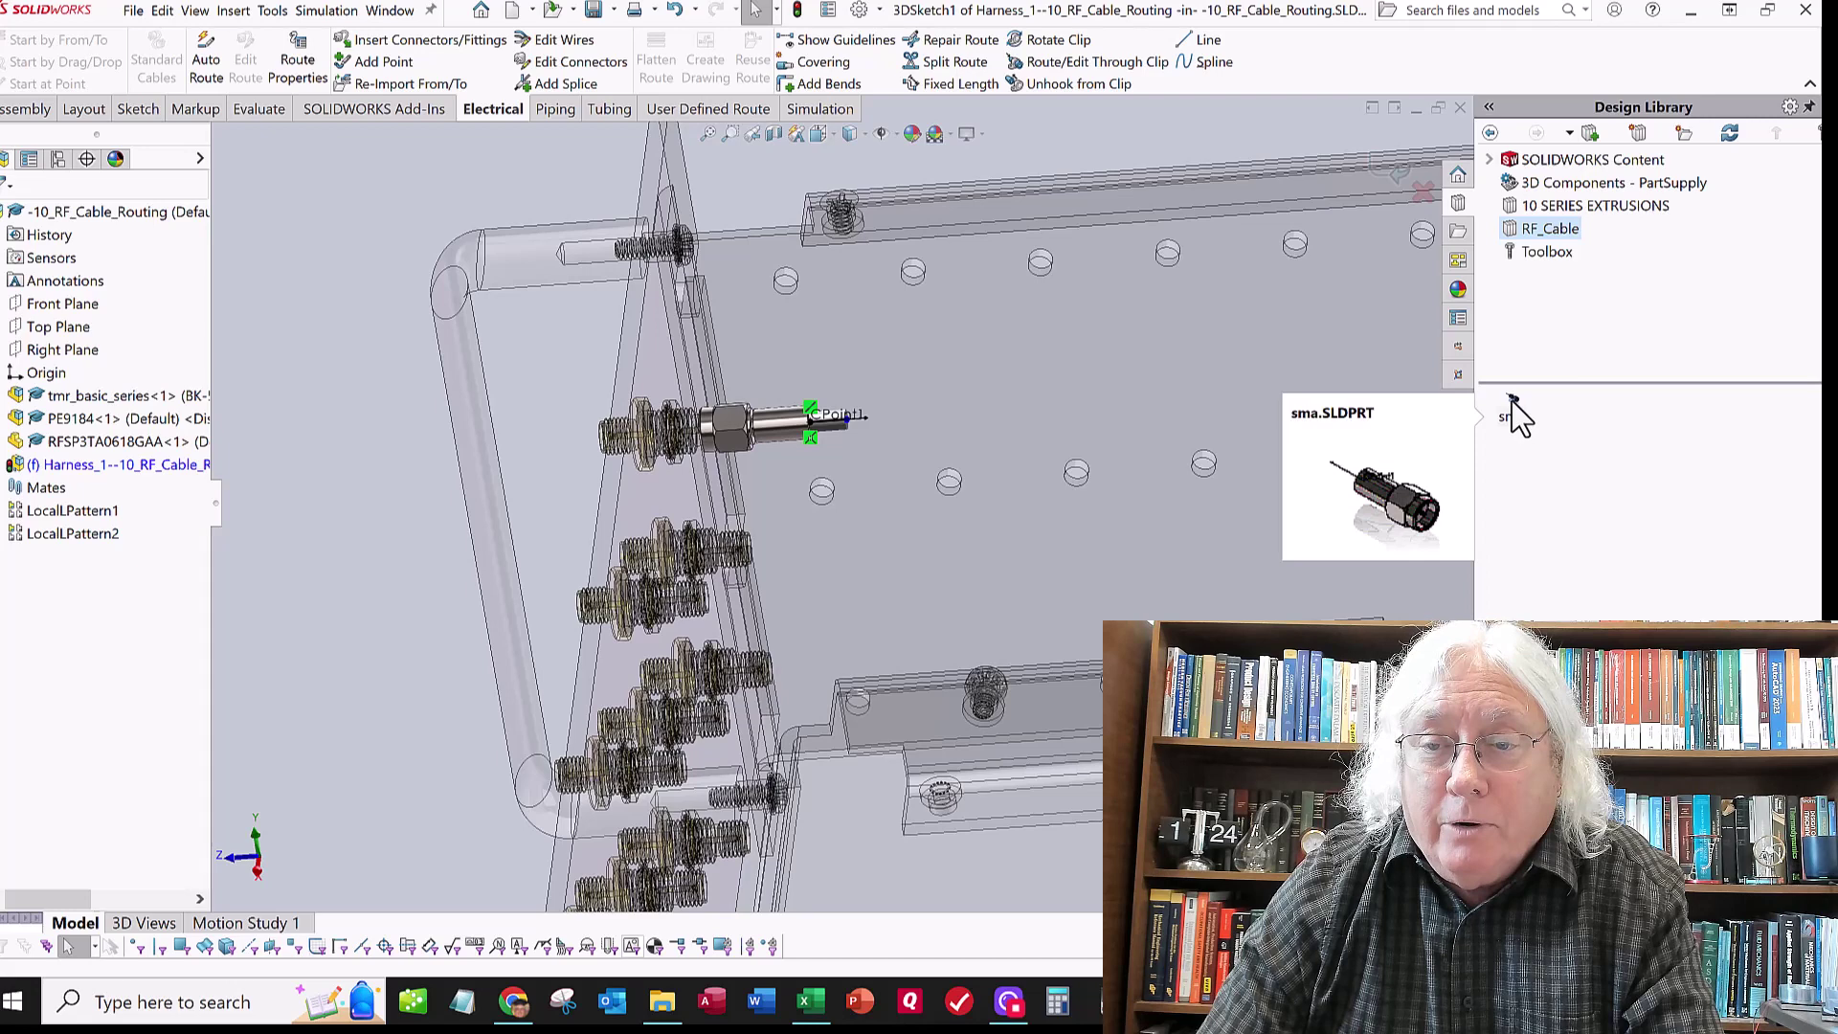
left_click_drag(1513, 399, 1096, 758)
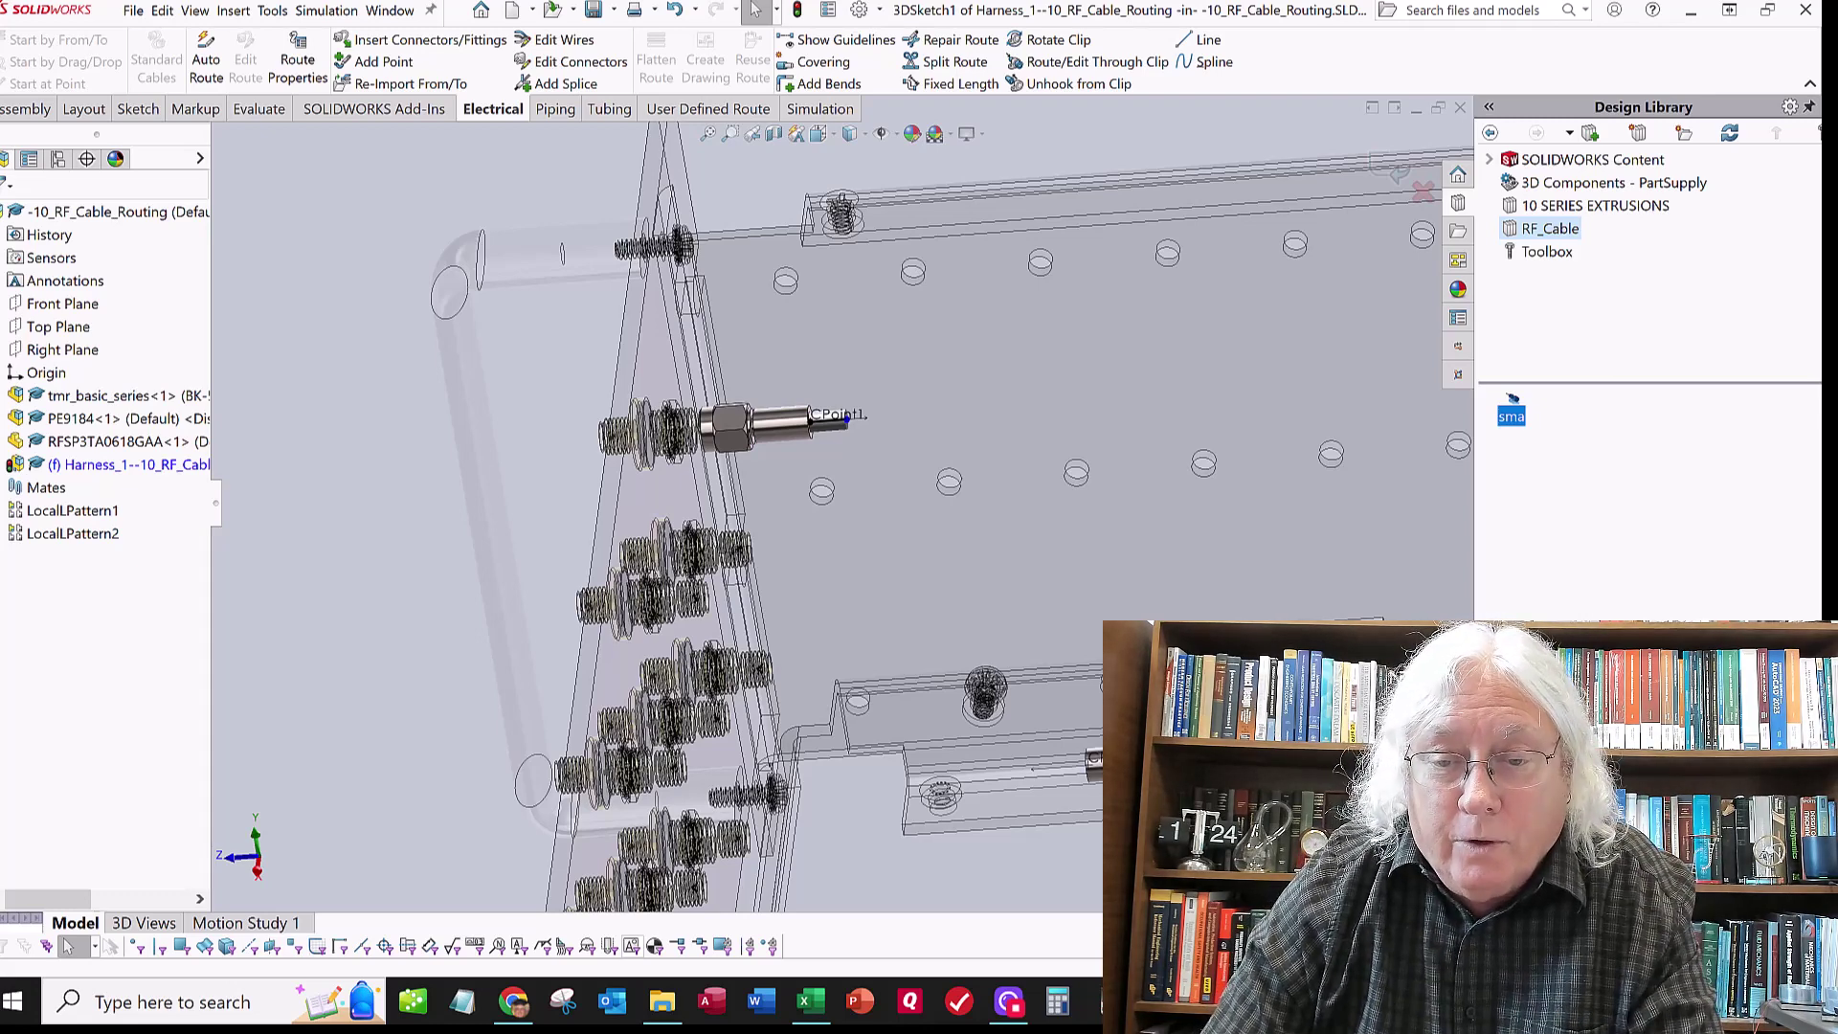
left_click_drag(1096, 759, 1101, 747)
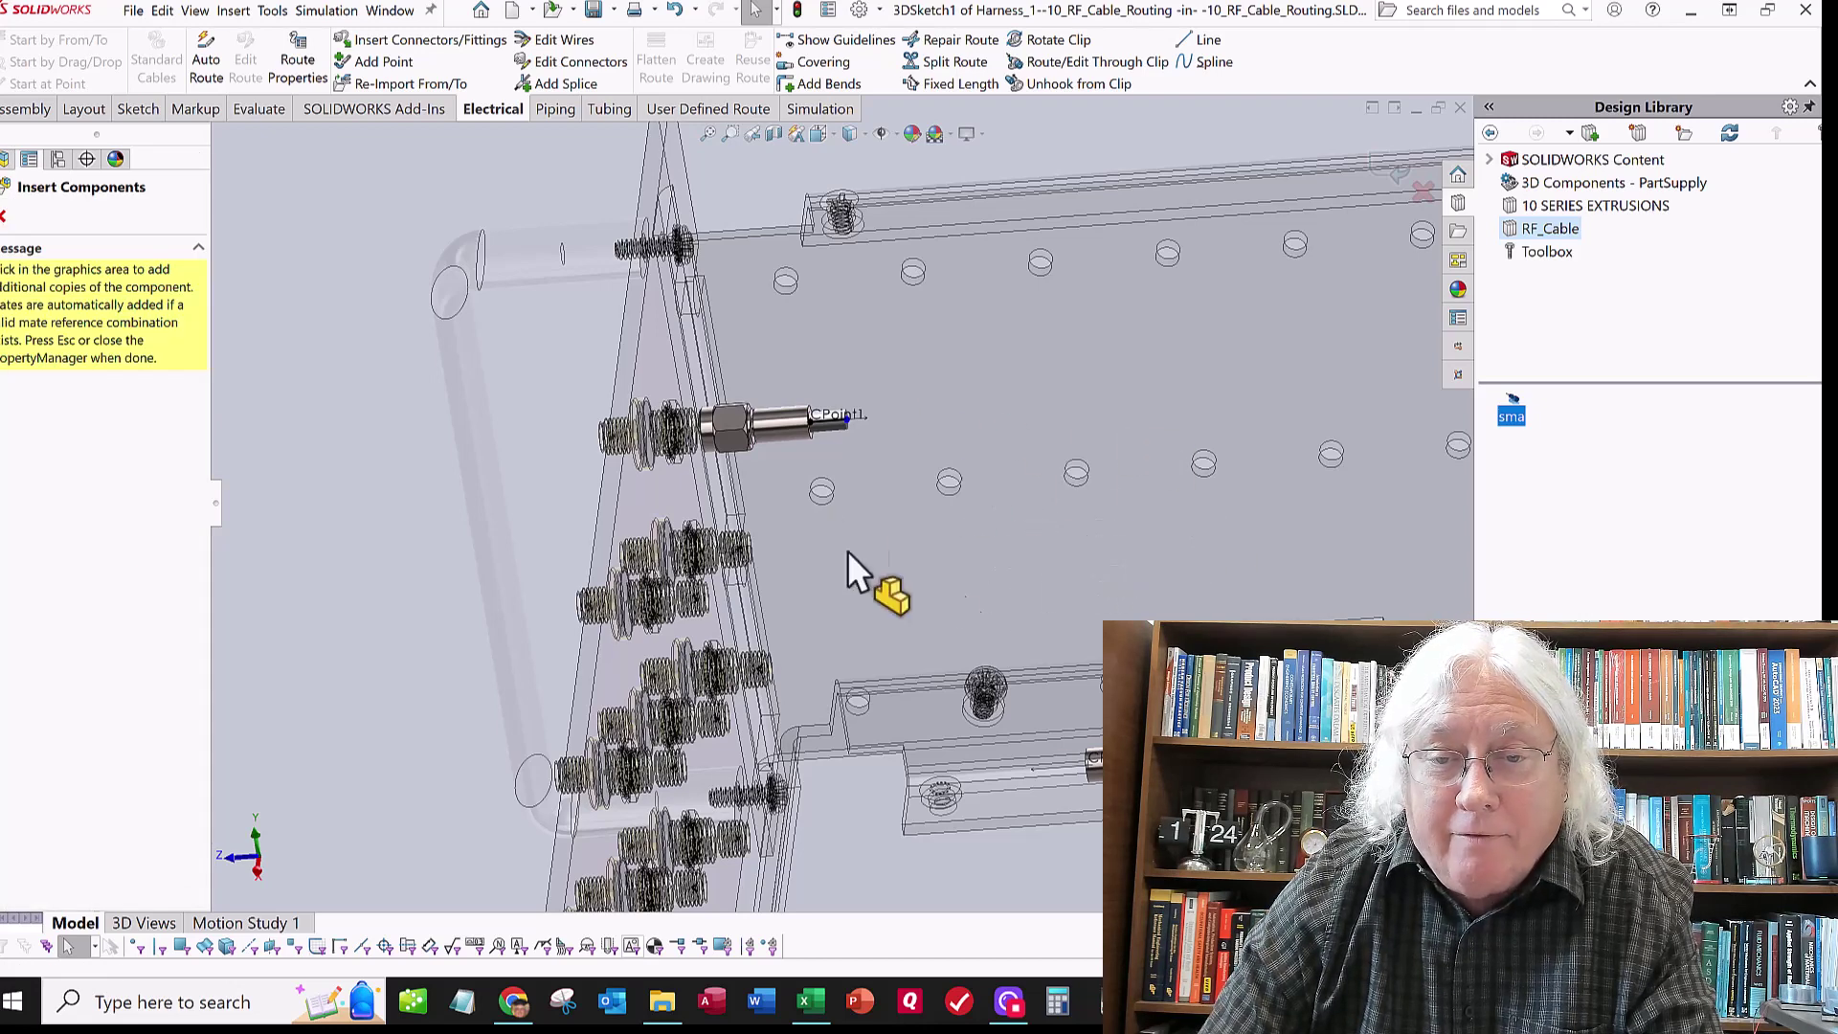
Place sma plugs at the front-panel connector and the switch port, then close Insert Components
left_click(1091, 484)
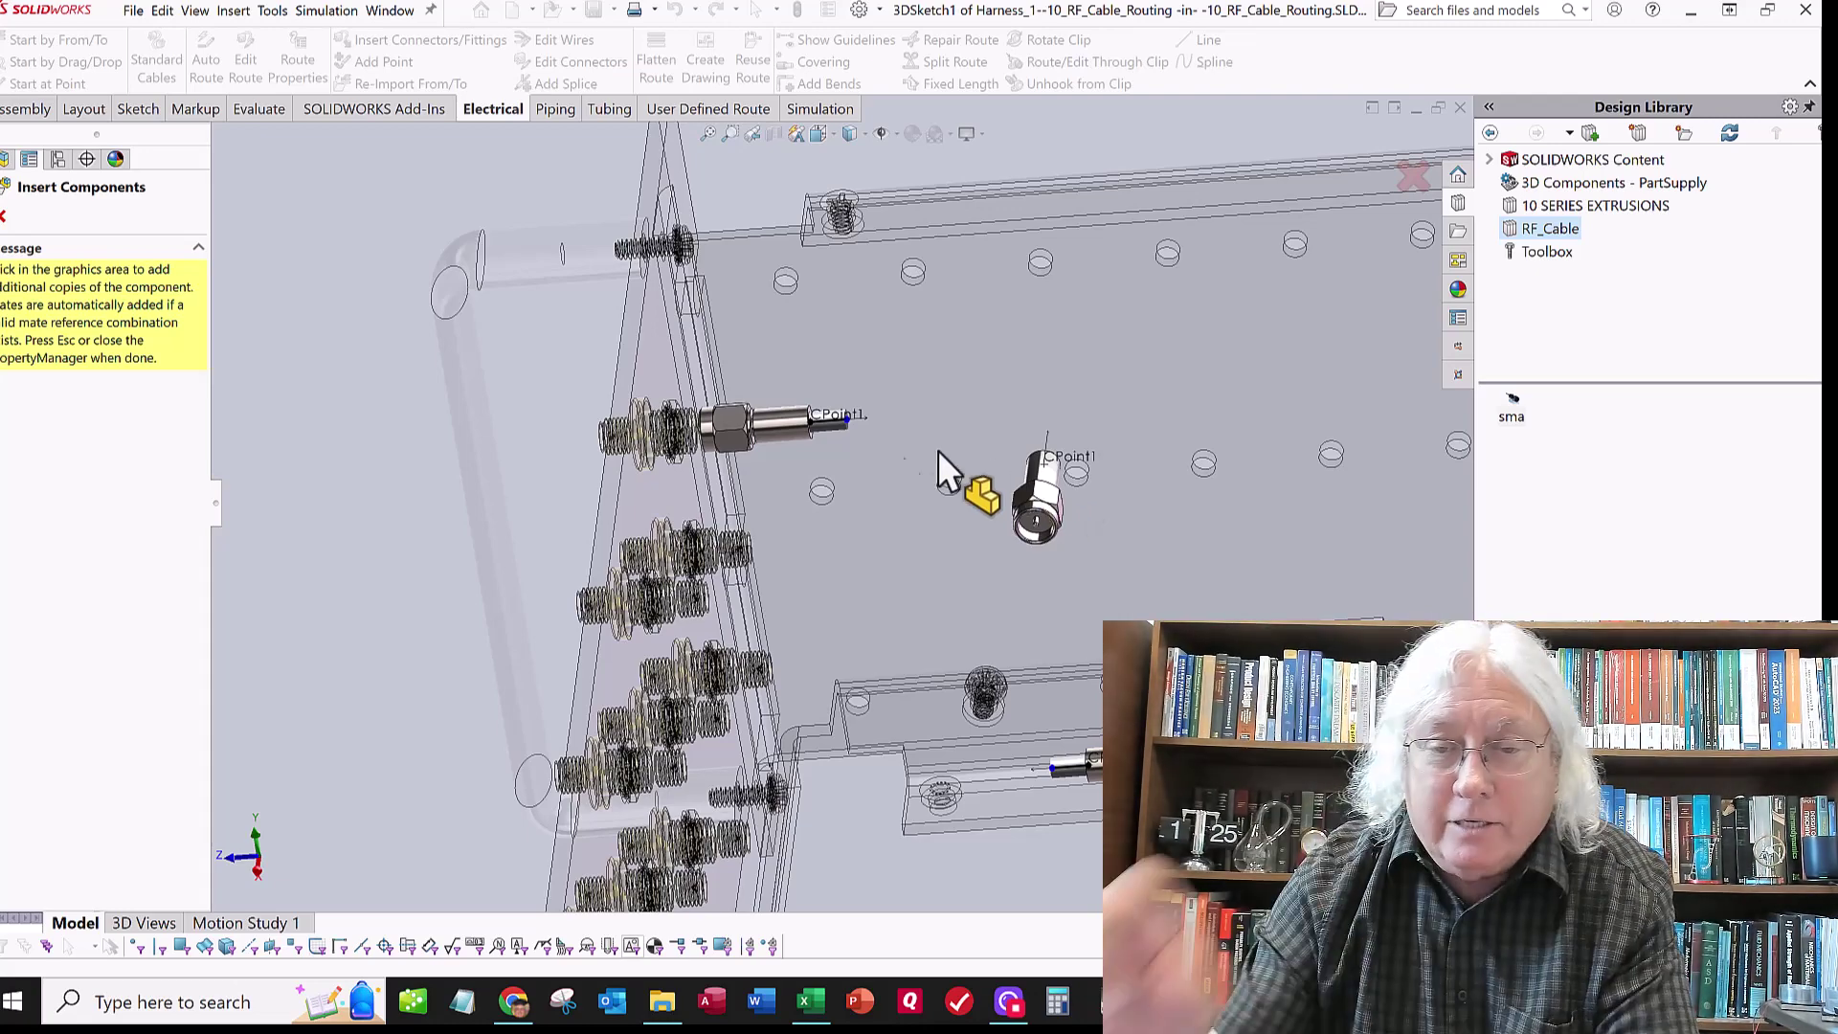
left_click(819, 415)
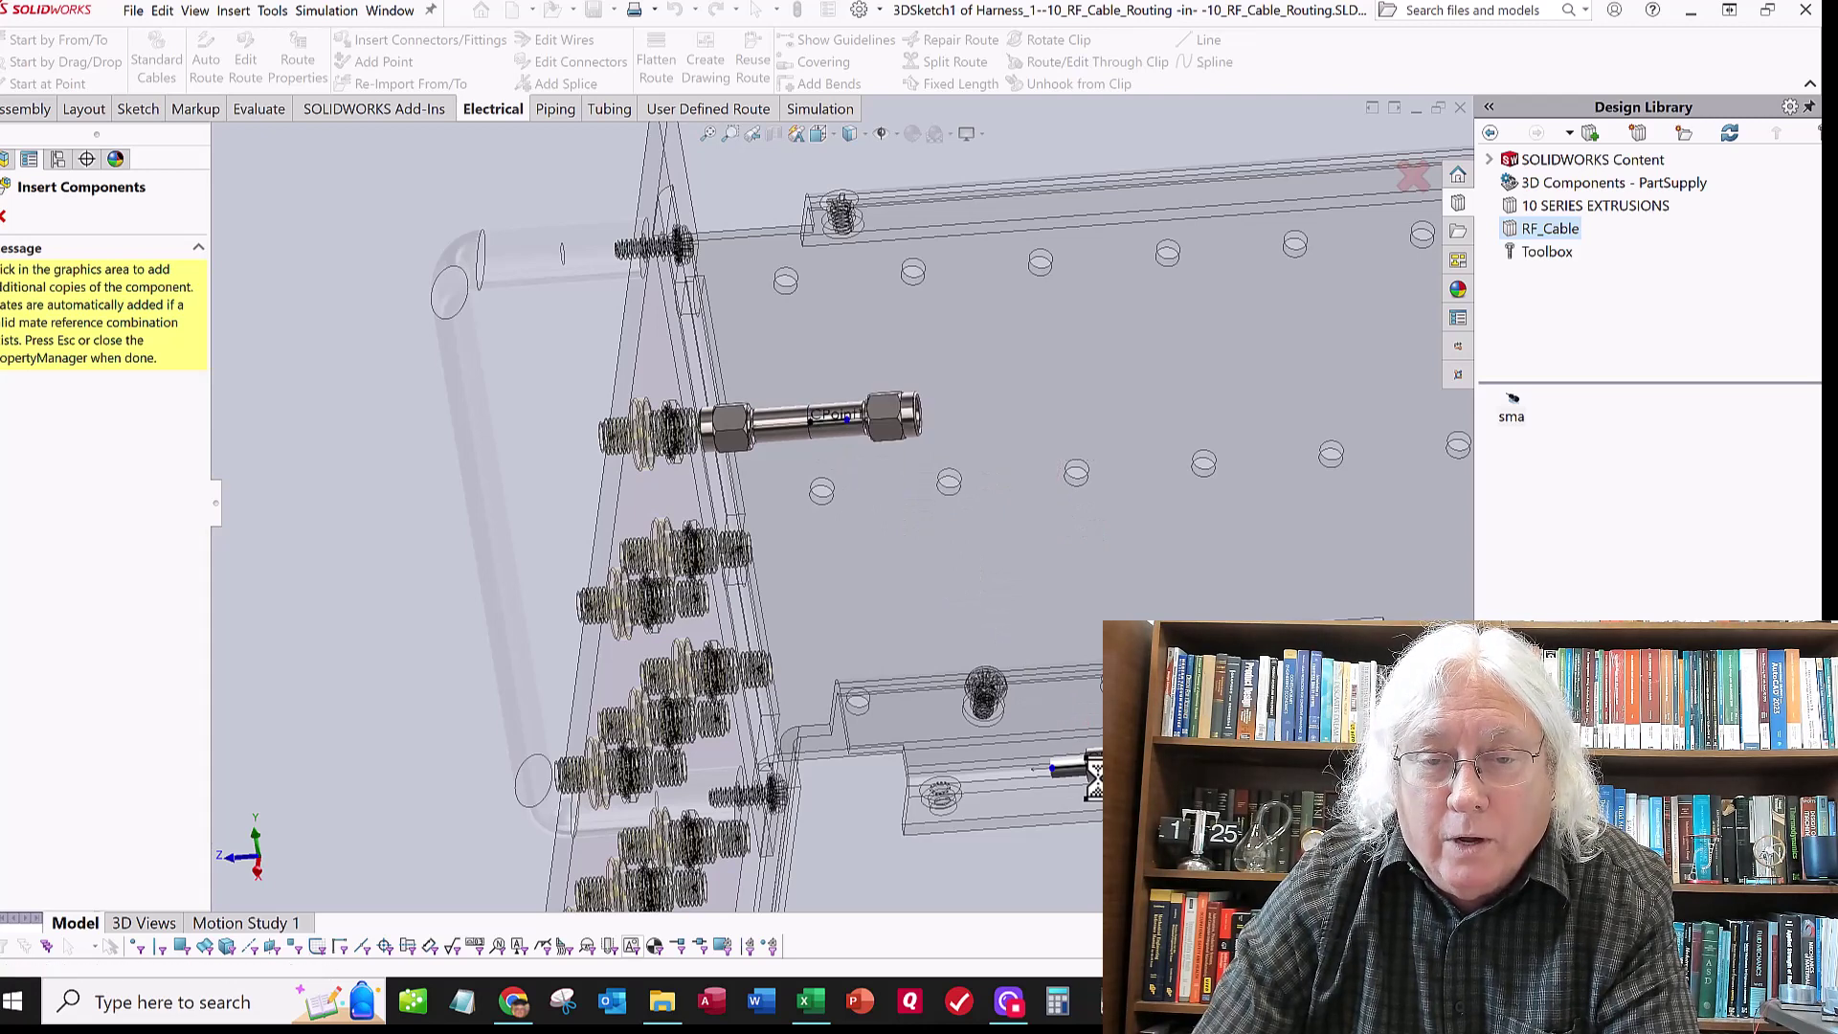
left_click(3, 220)
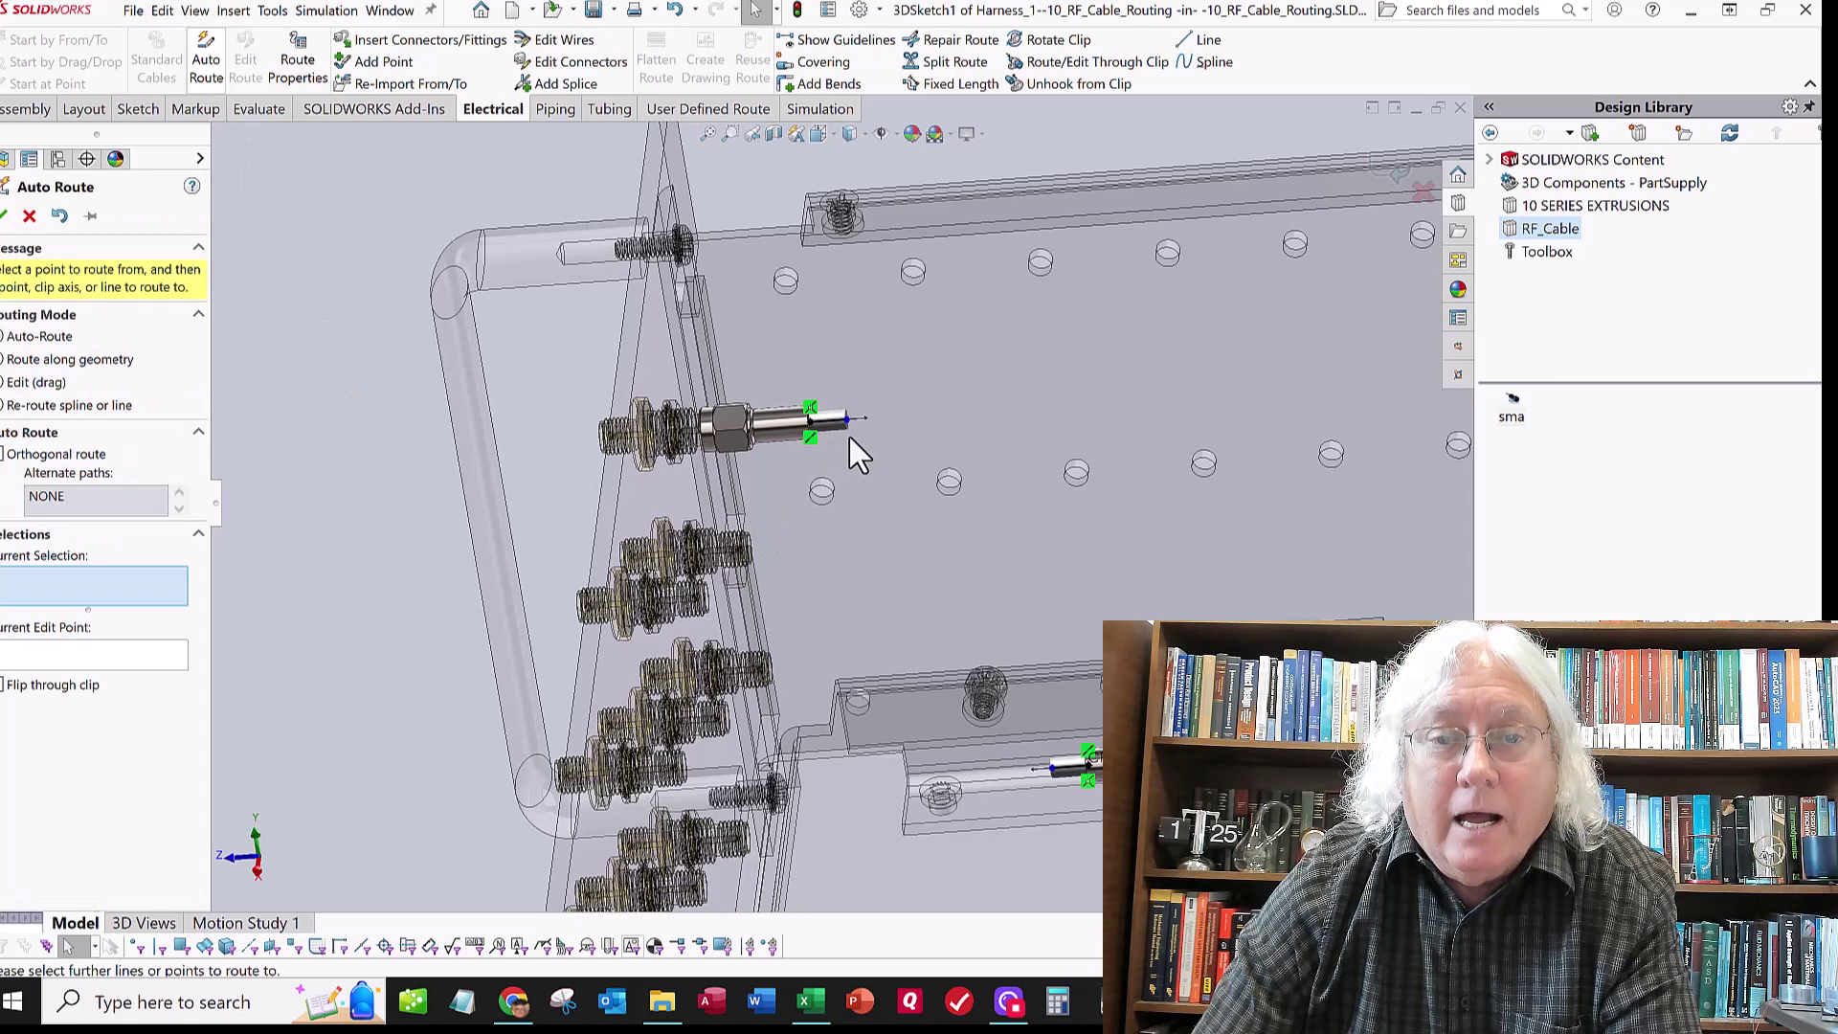
Auto-route a cable from the front connector end to the switch connector end and exit route editing
scroll(848, 428, "down", 2)
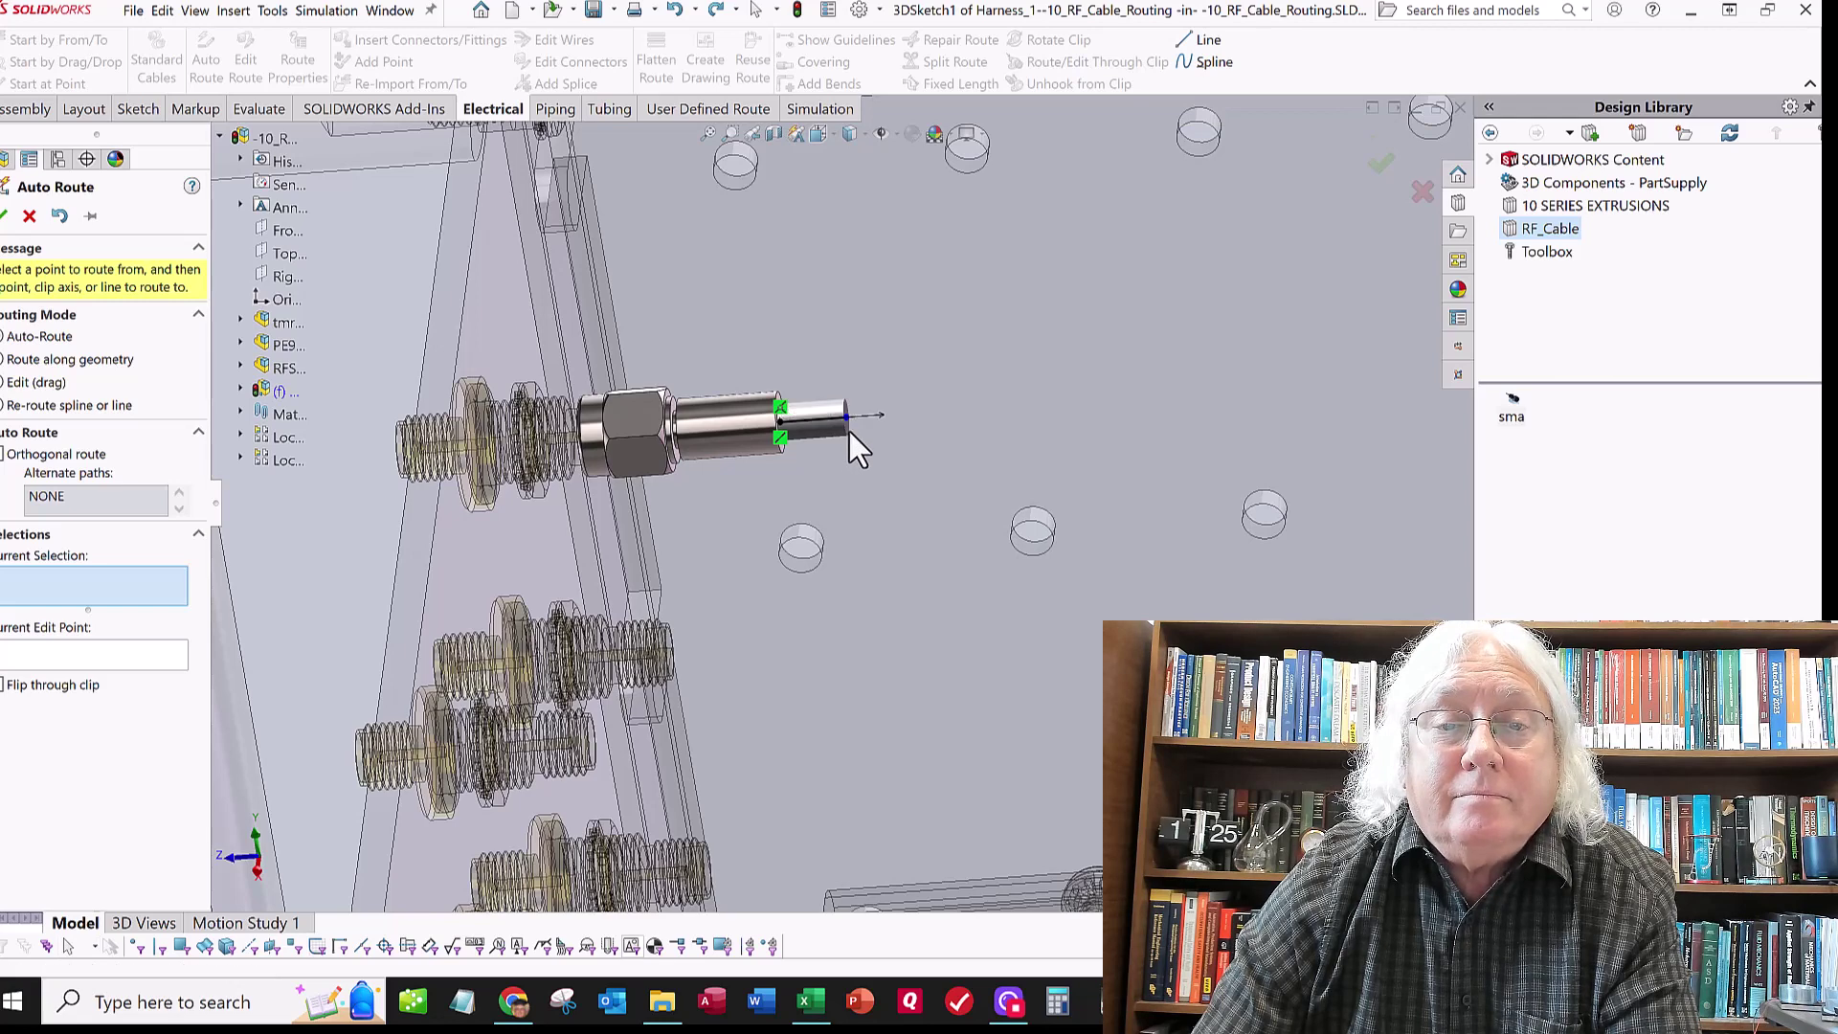
left_click(846, 418)
scroll(876, 526, "up", 3)
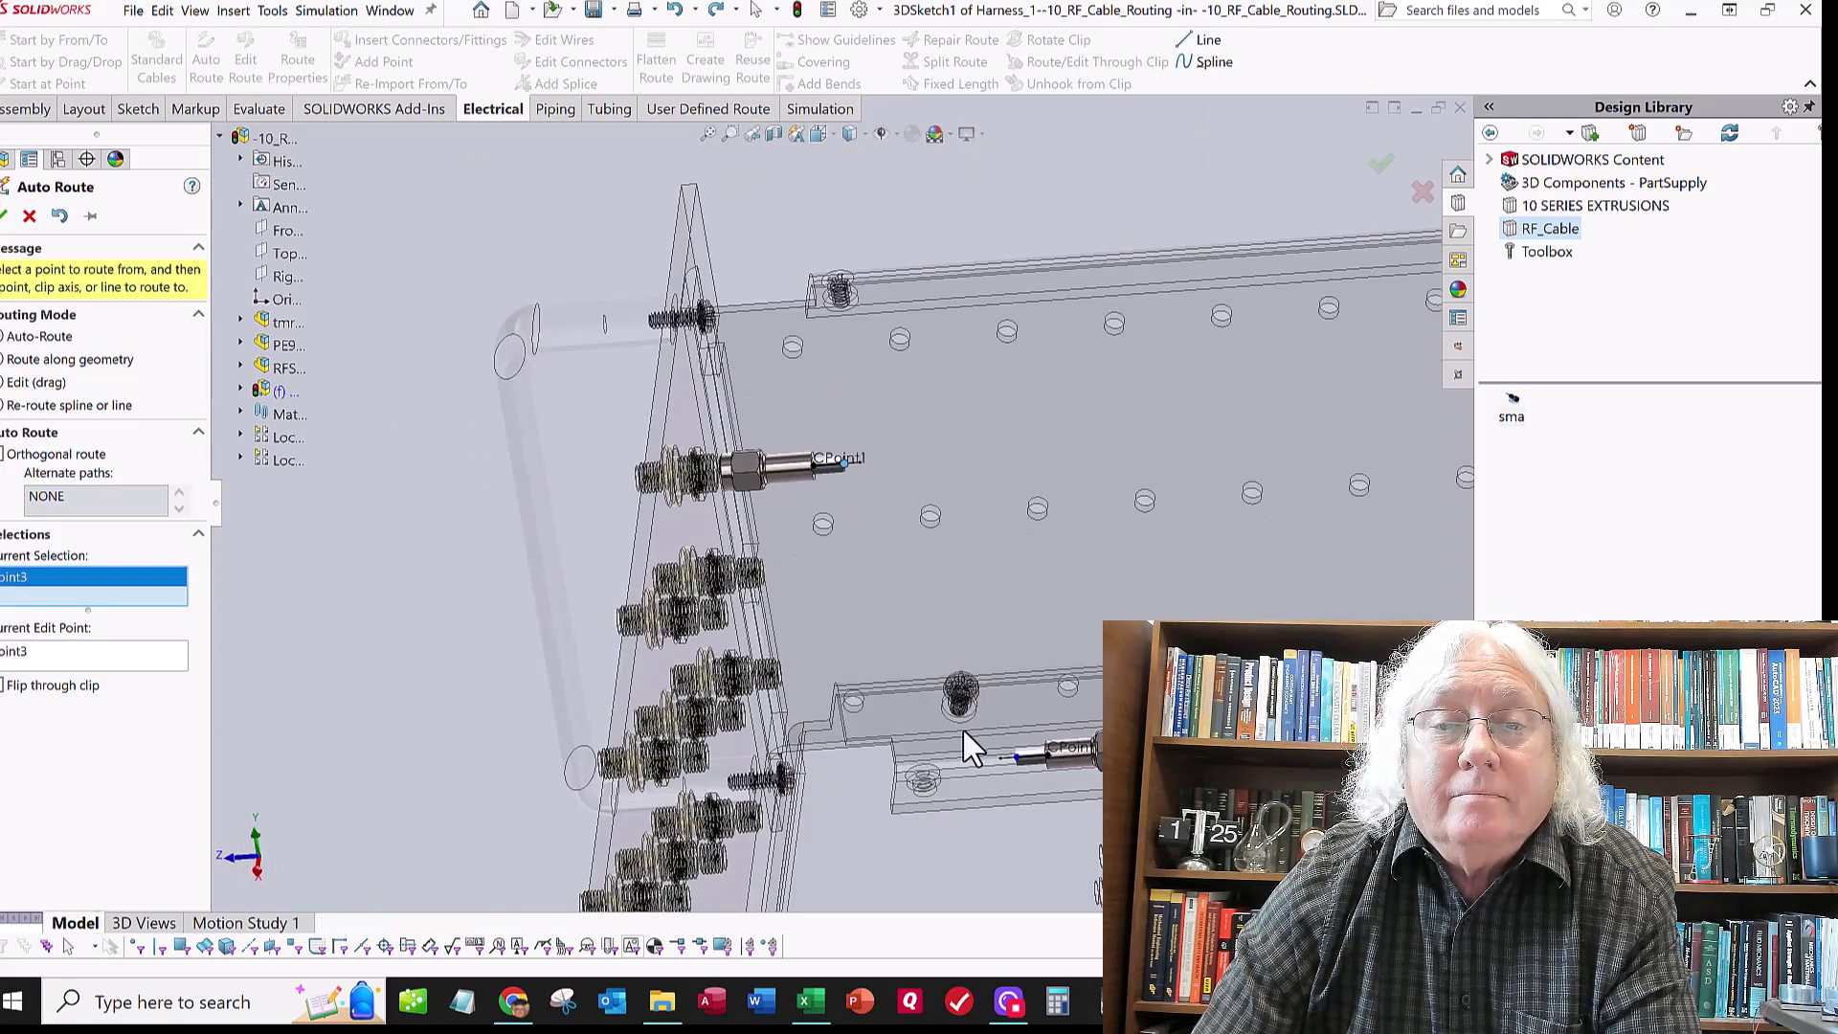
left_click(1018, 758)
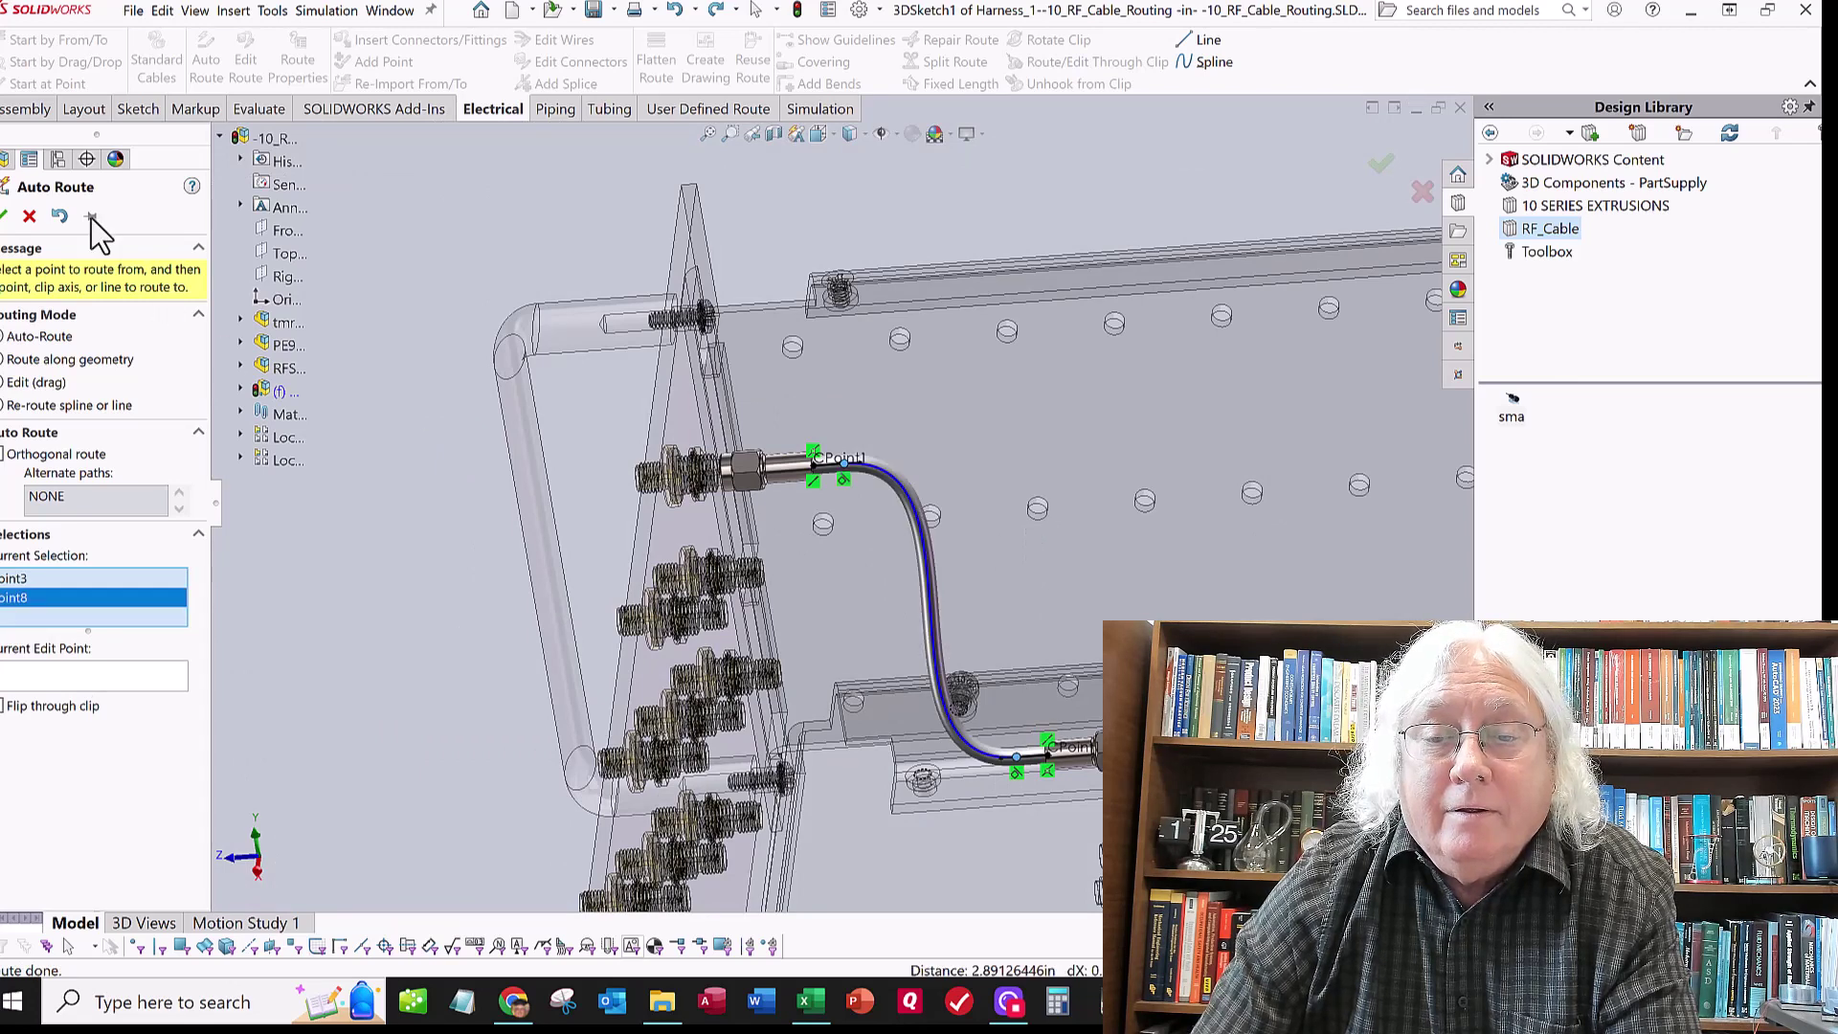
left_click(6, 216)
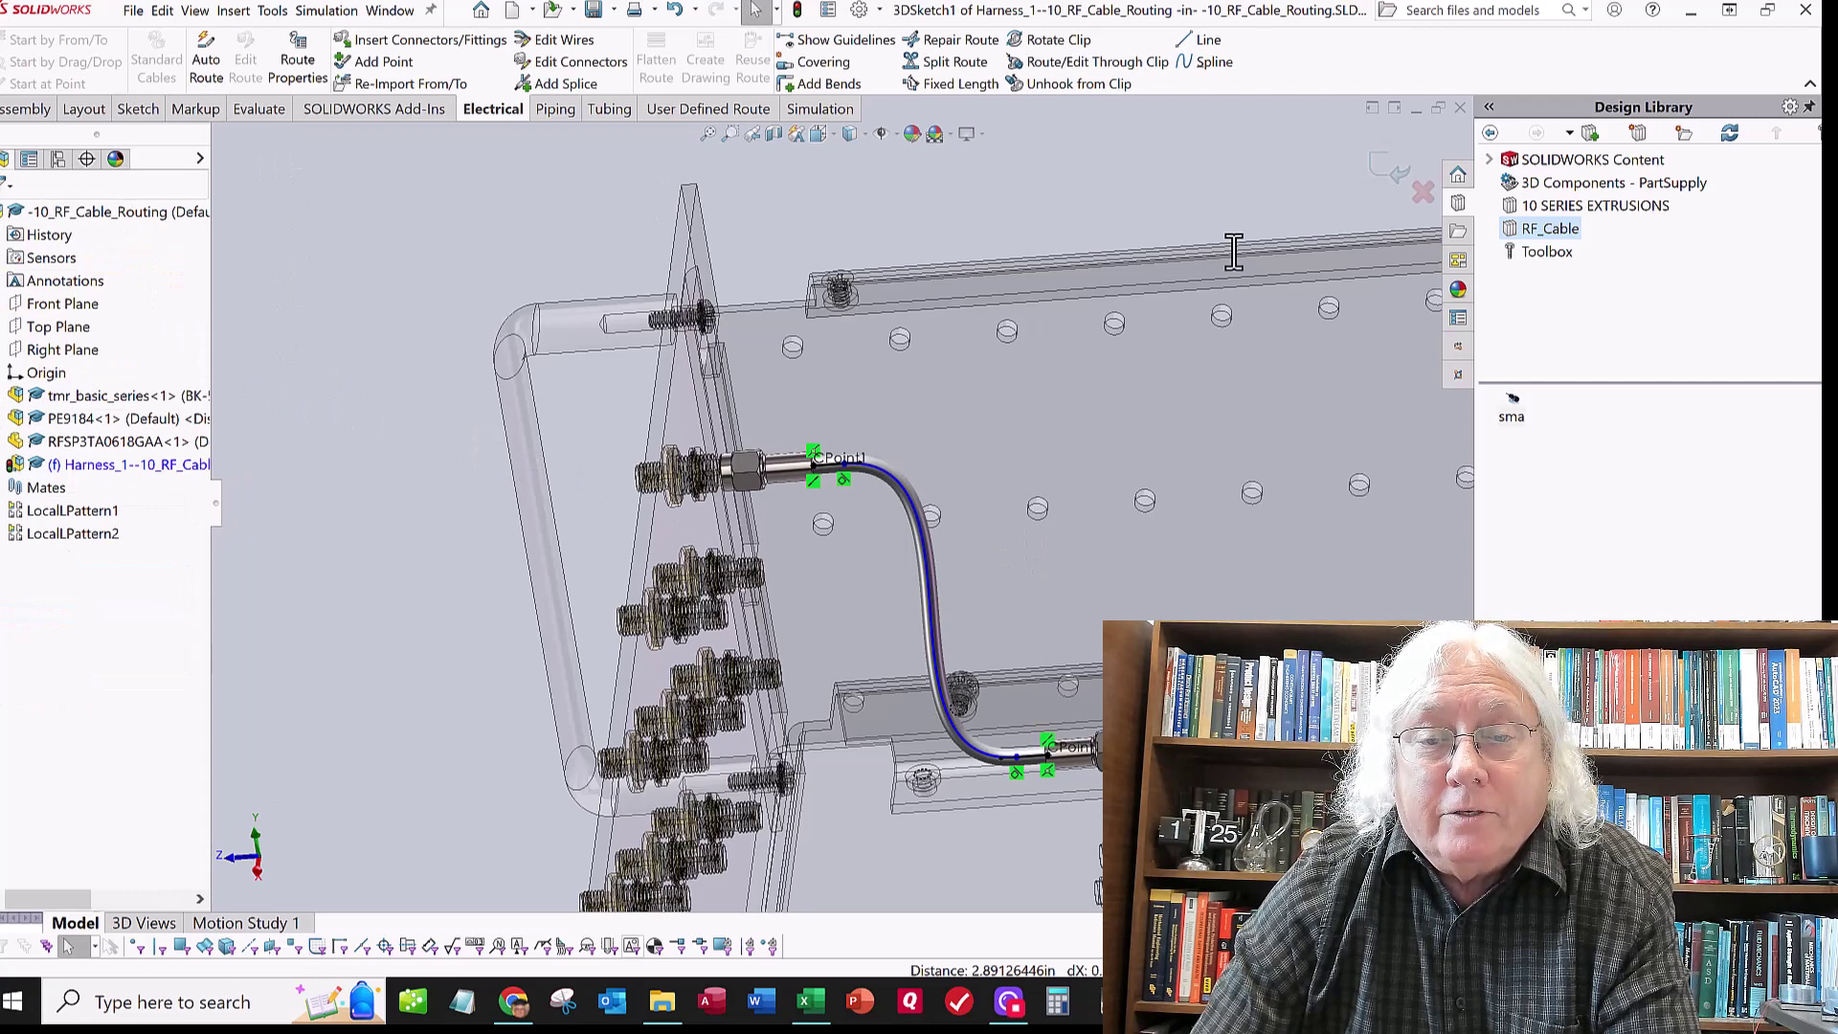
left_click(1393, 177)
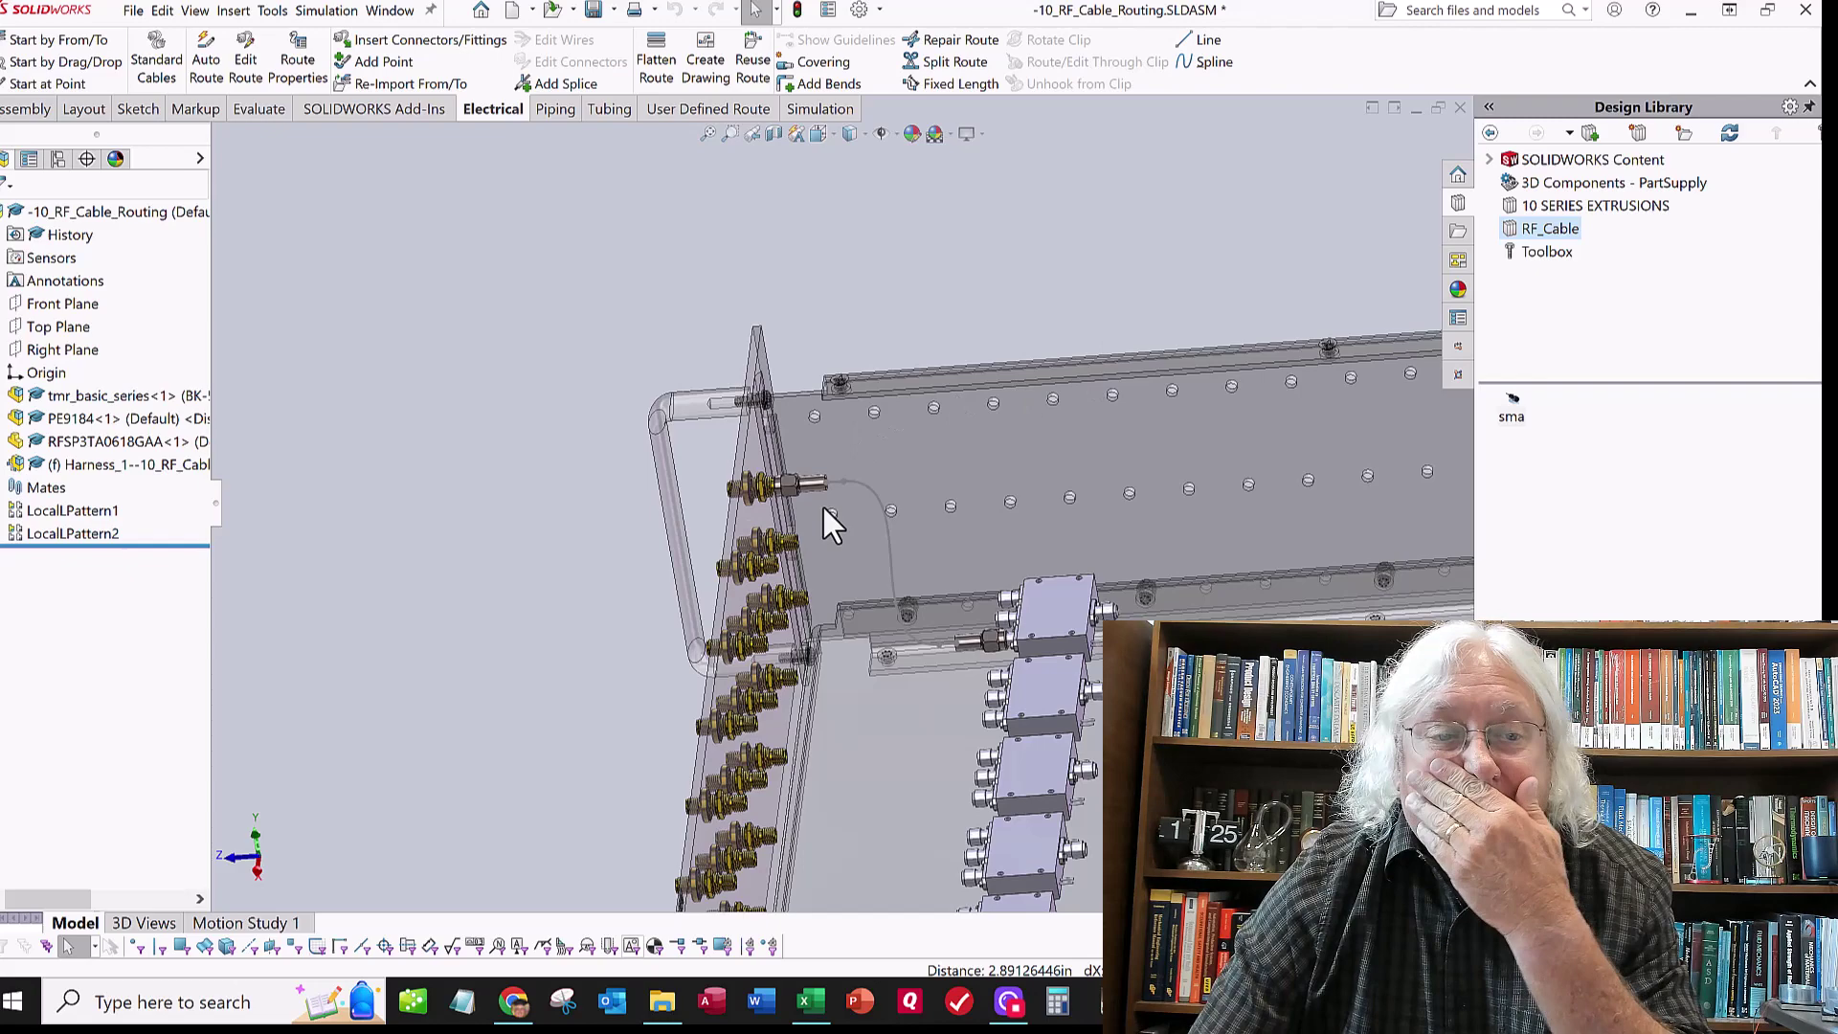
Select the Harness_1 route and the RFSP3TA0618GAA switch while orbiting to inspect the new cable
scroll(870, 507, "down", 5)
scroll(841, 469, "up", 5)
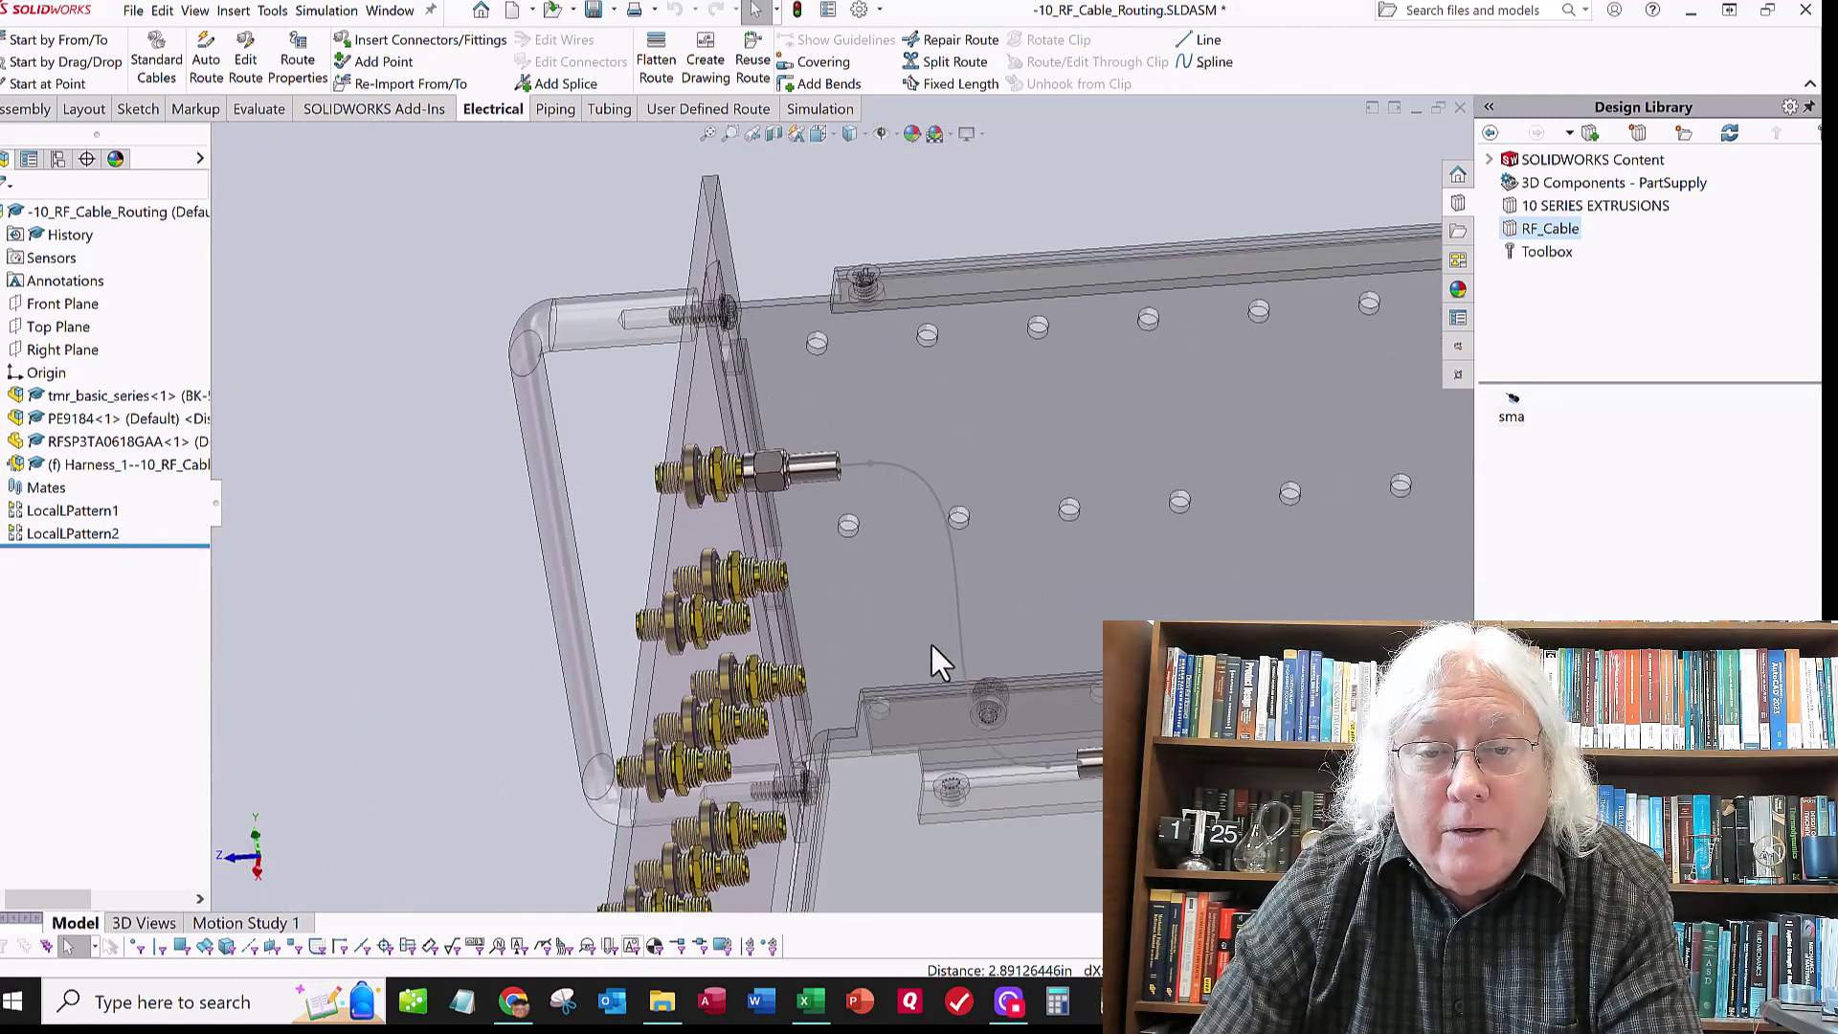
left_click(106, 468)
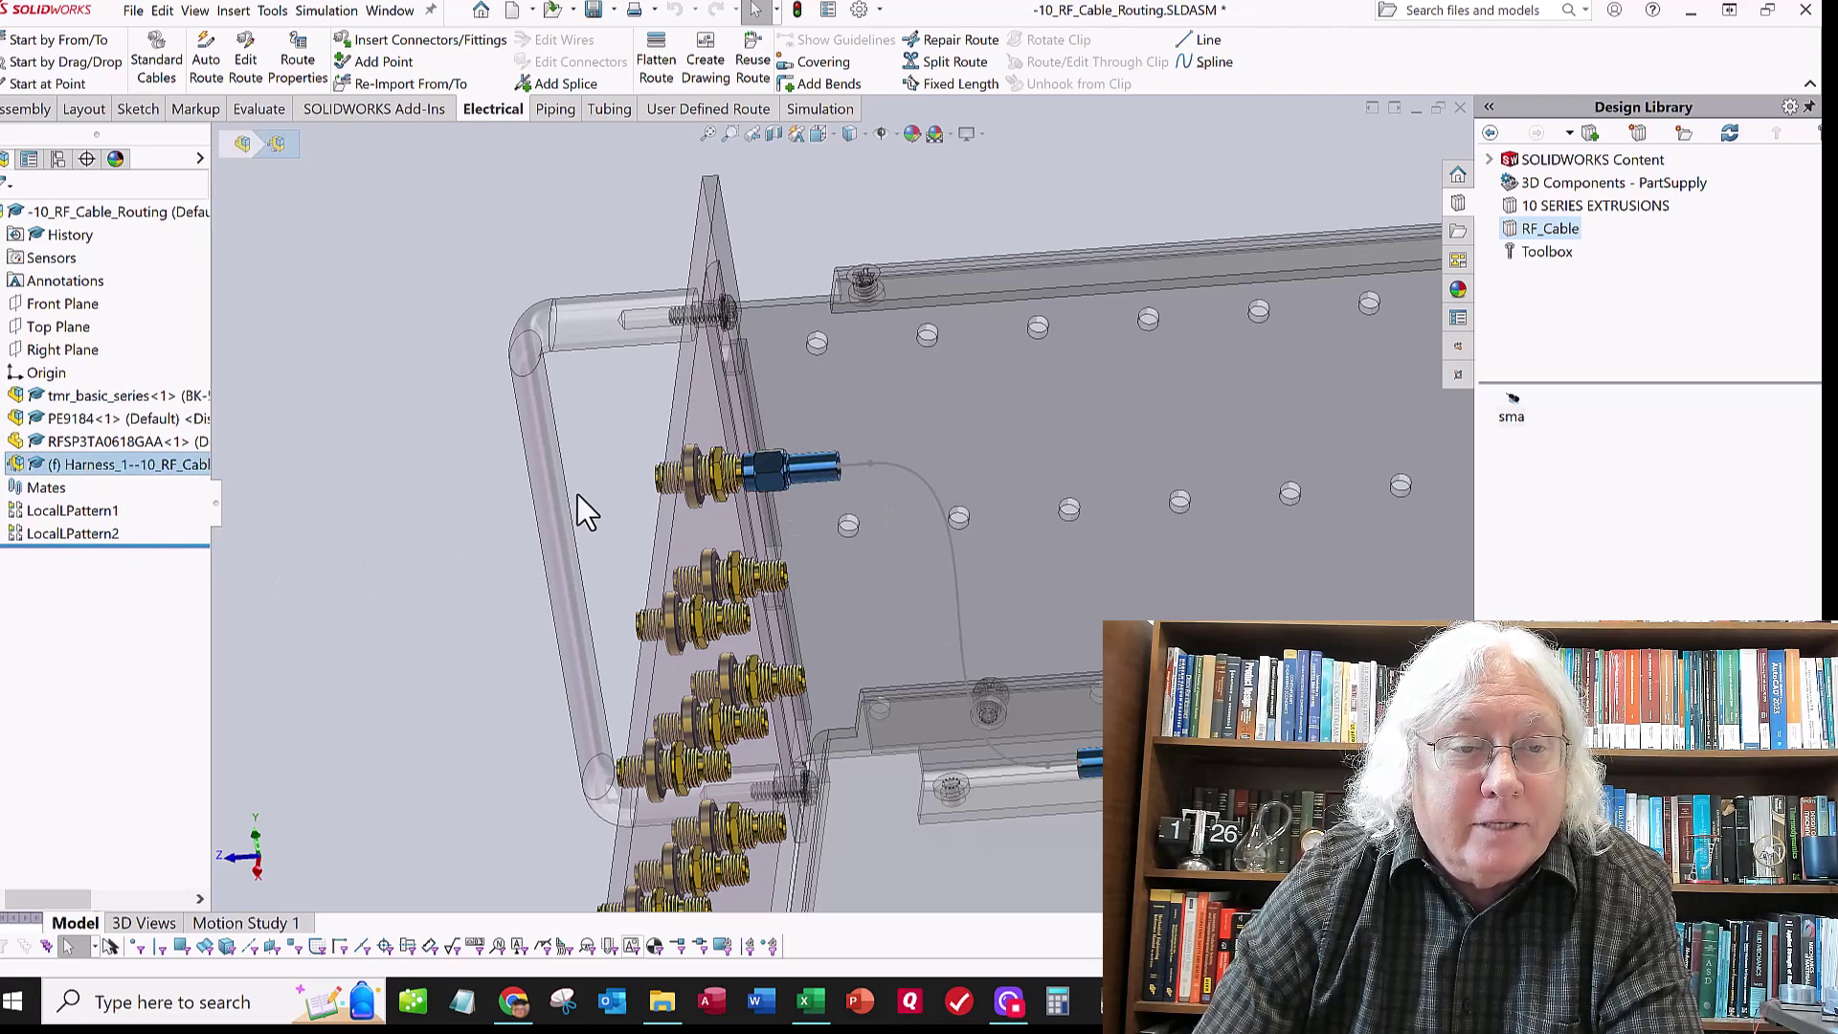
middle_click_drag(601, 476, 567, 497)
key("Escape")
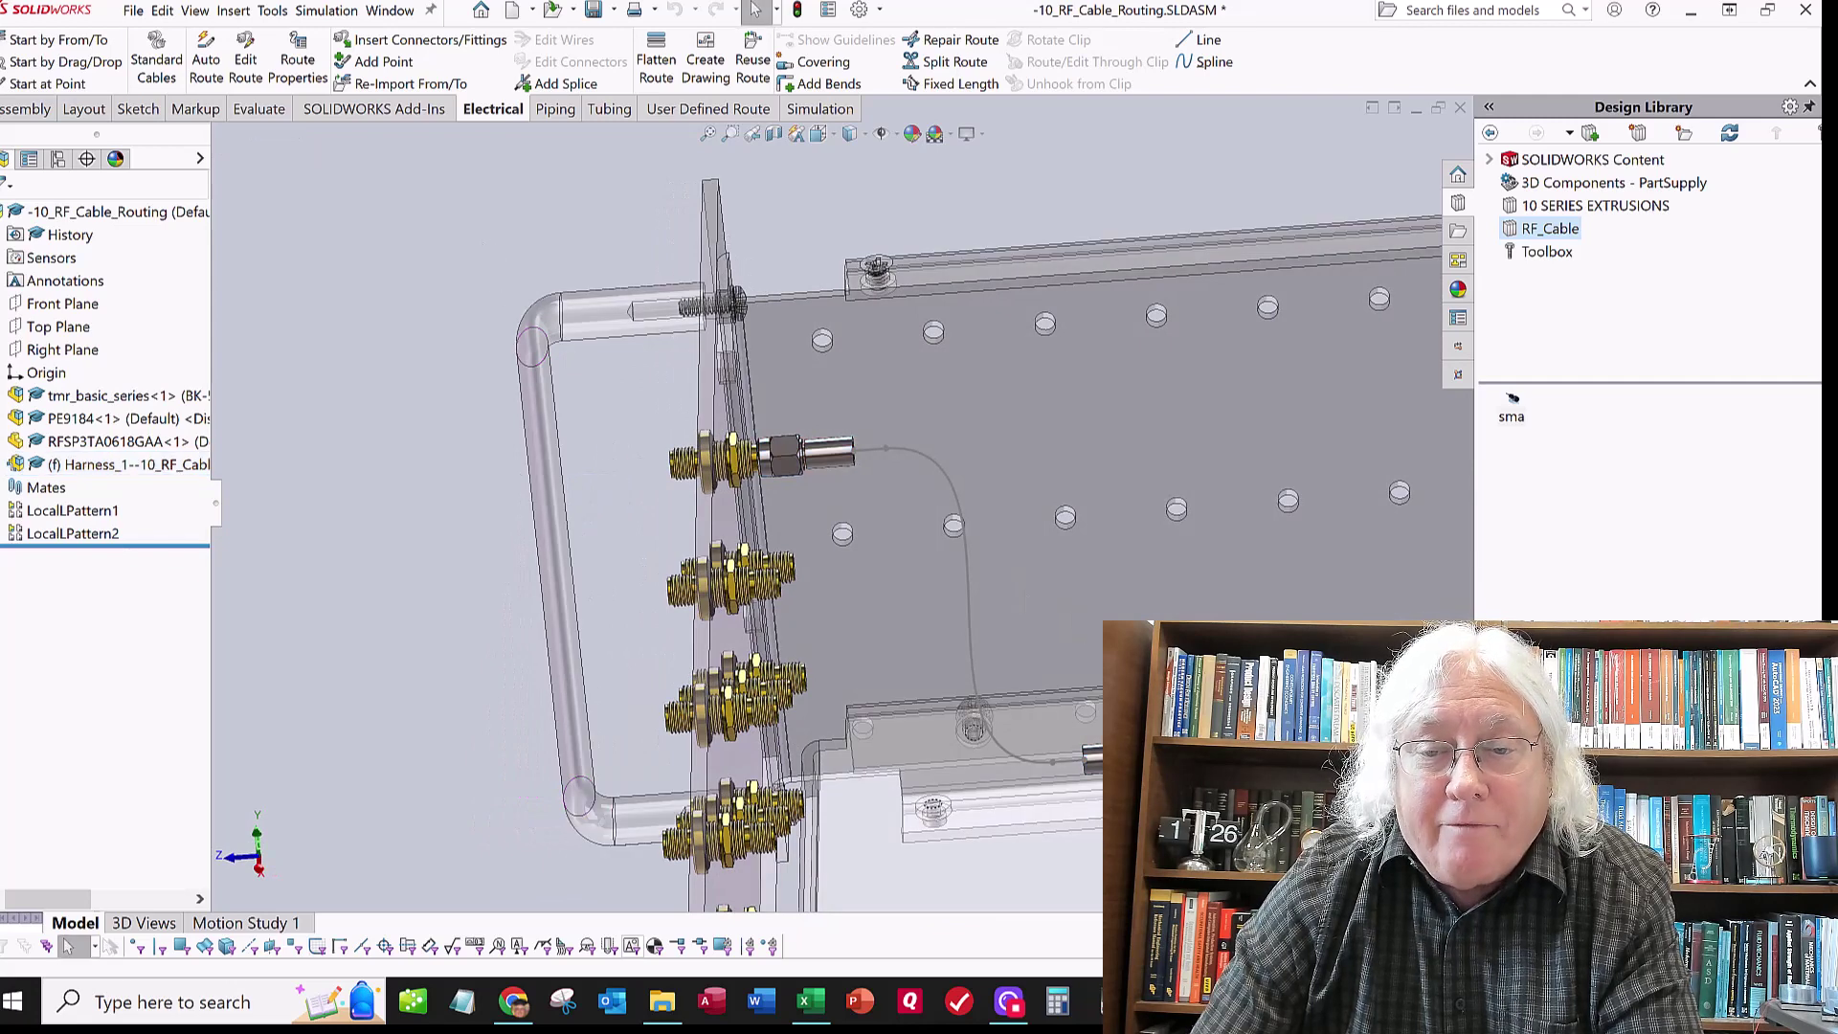
left_click(733, 460)
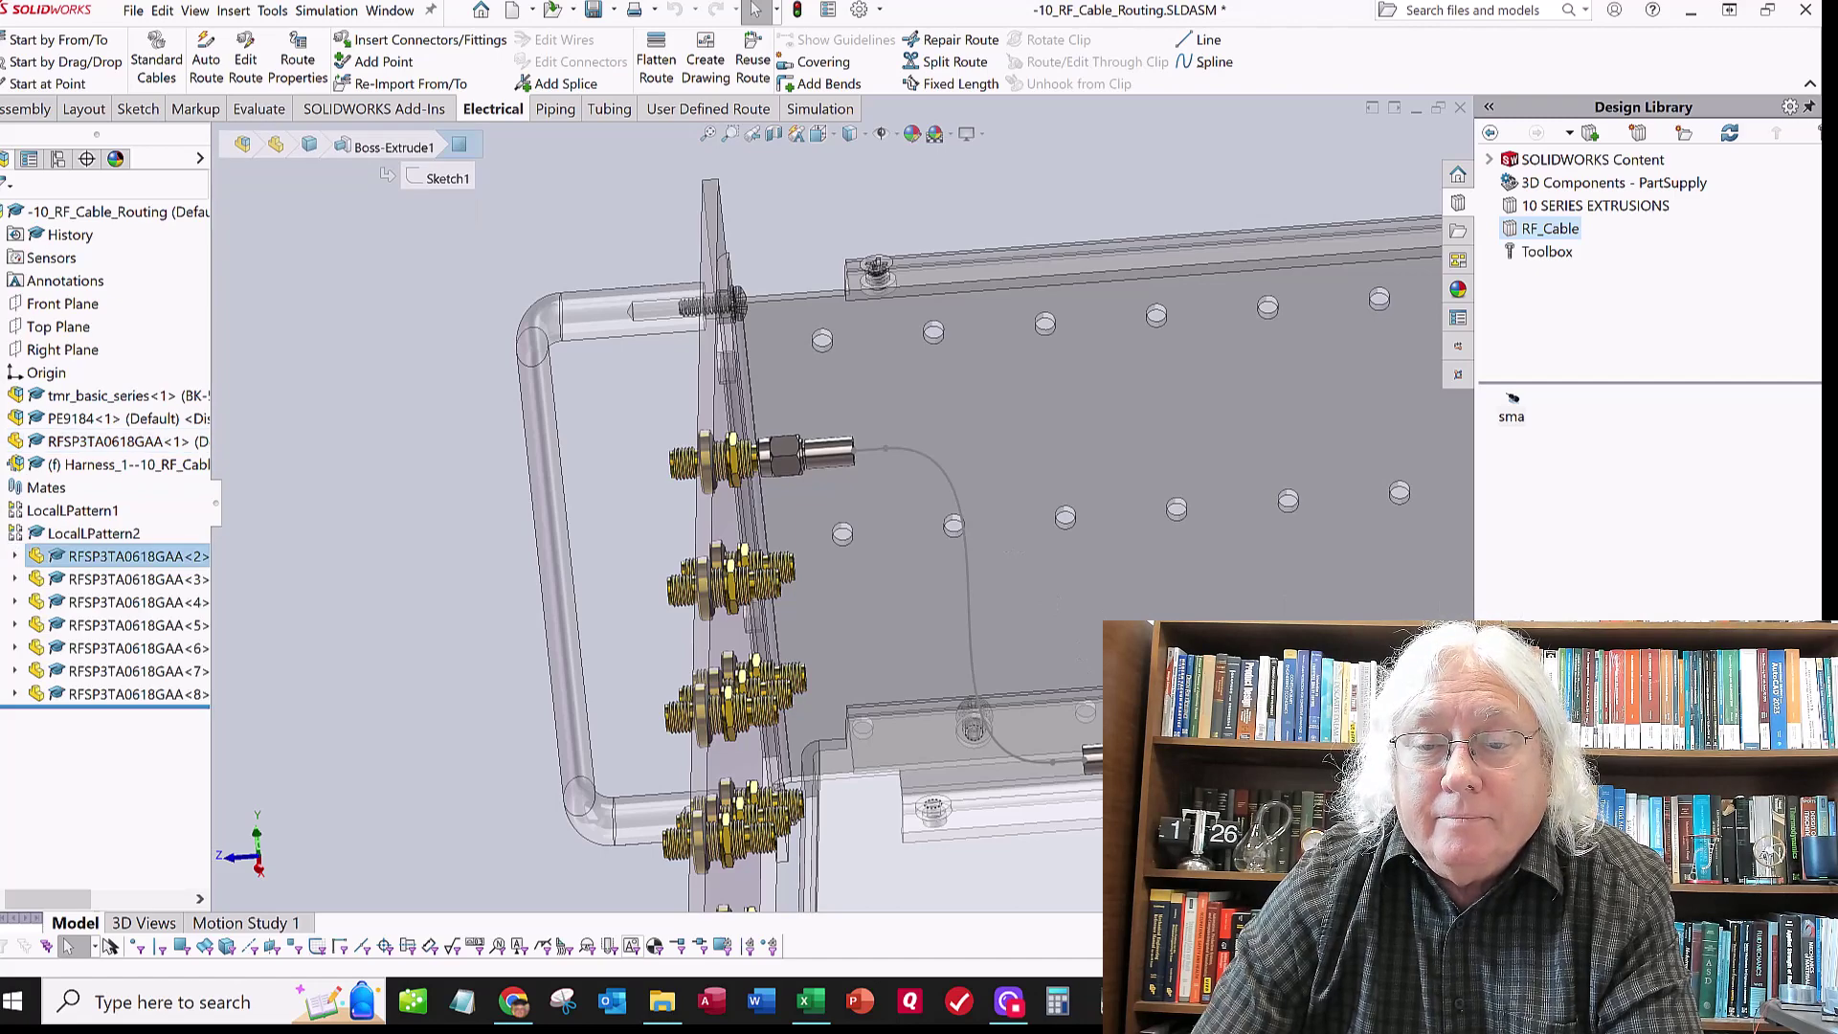
middle_click_drag(1215, 612, 986, 397)
scroll(745, 201, "up", 3)
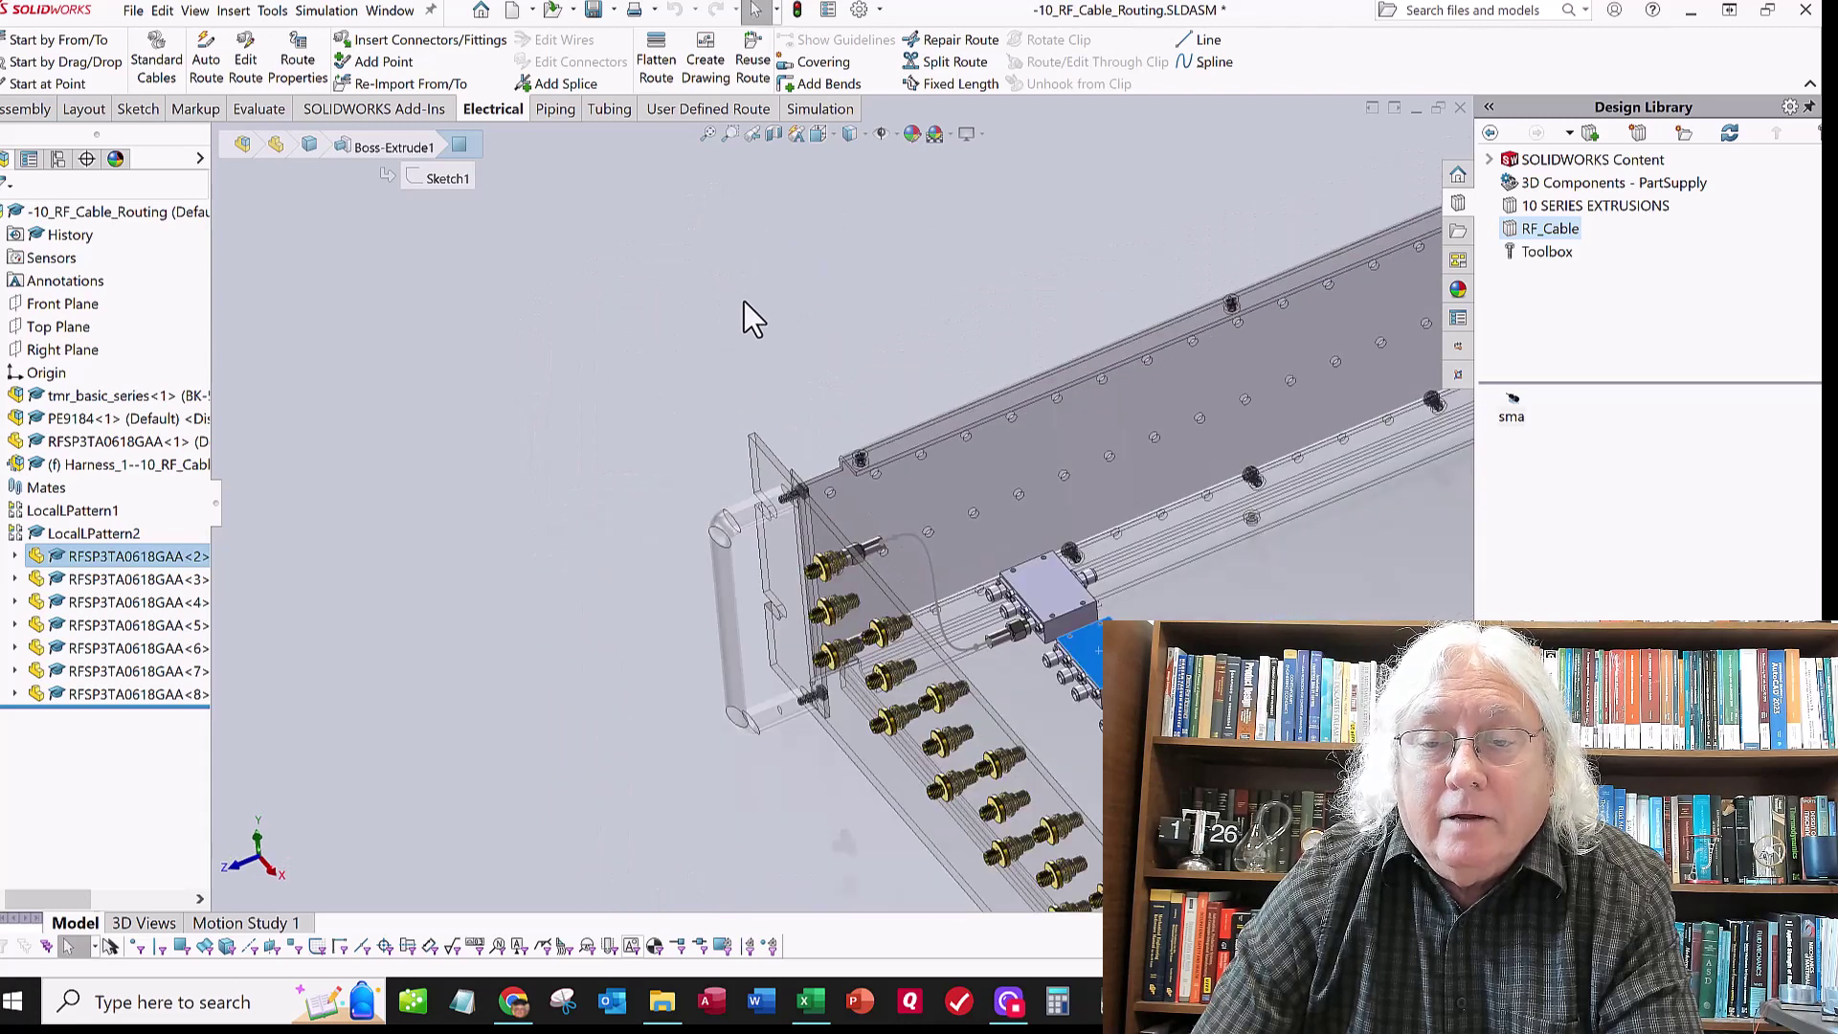
left_click(142, 450)
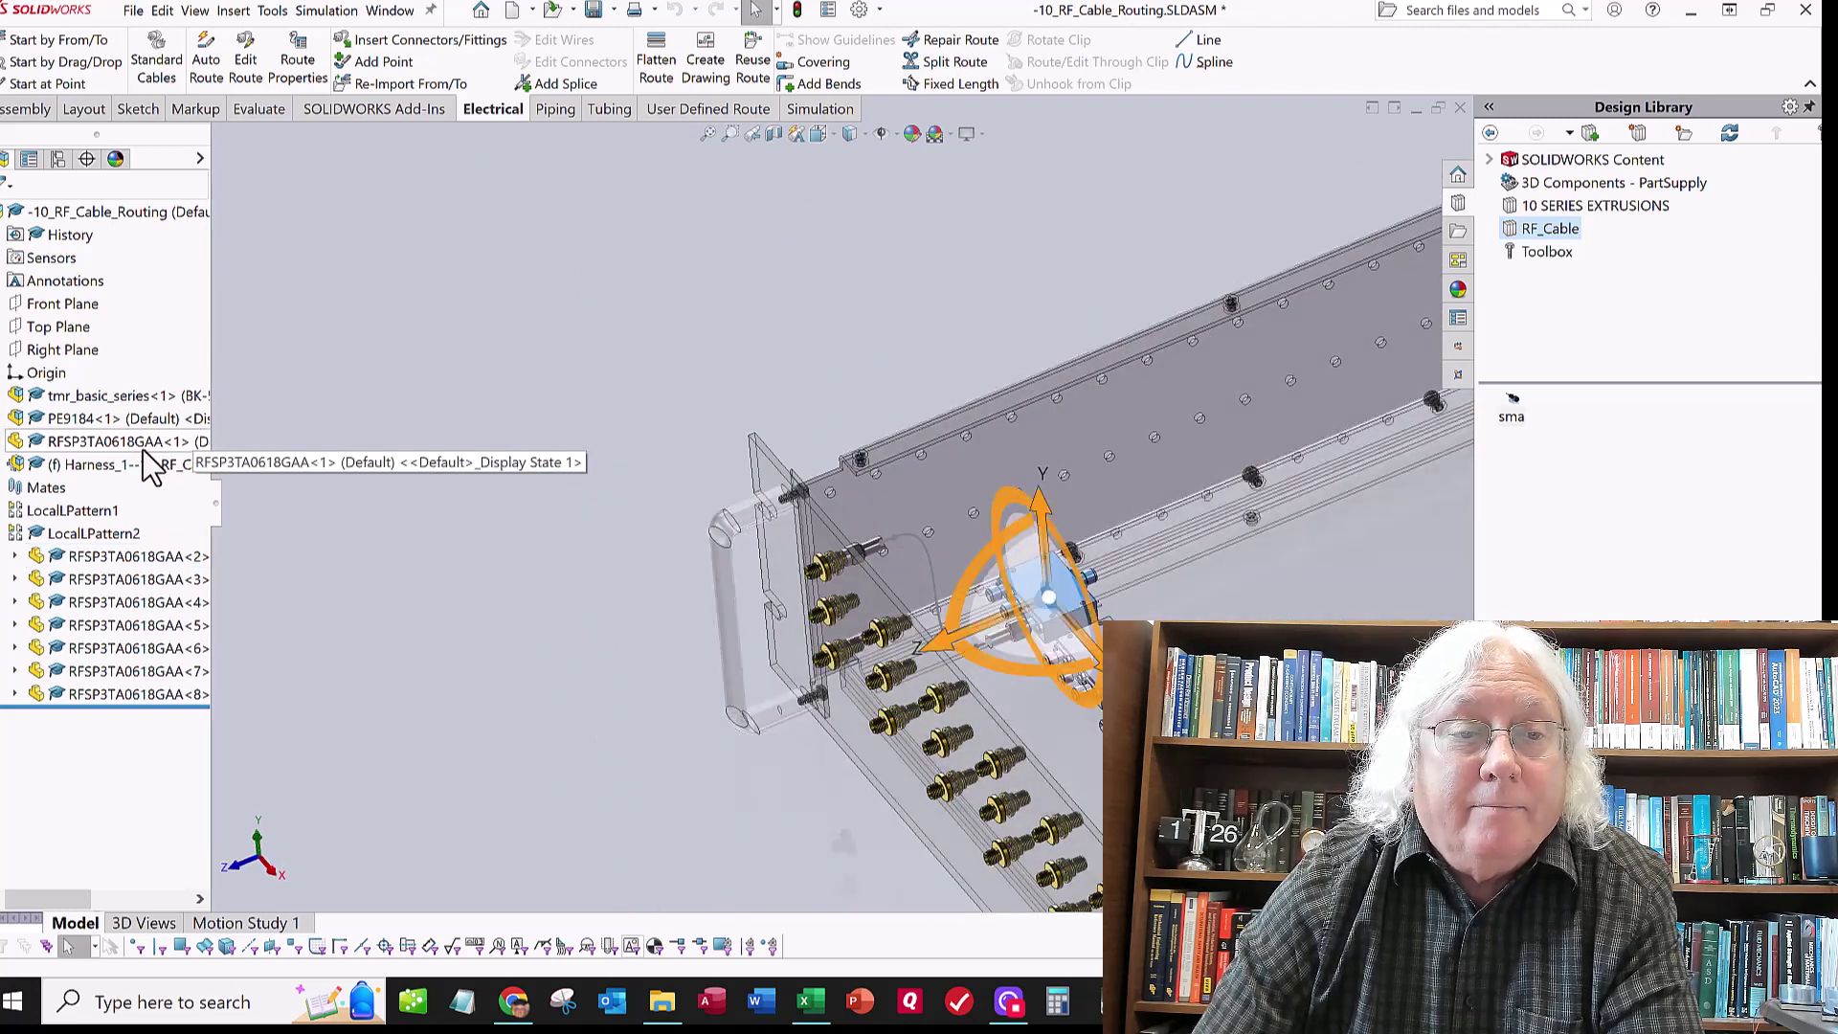
left_click(6, 441)
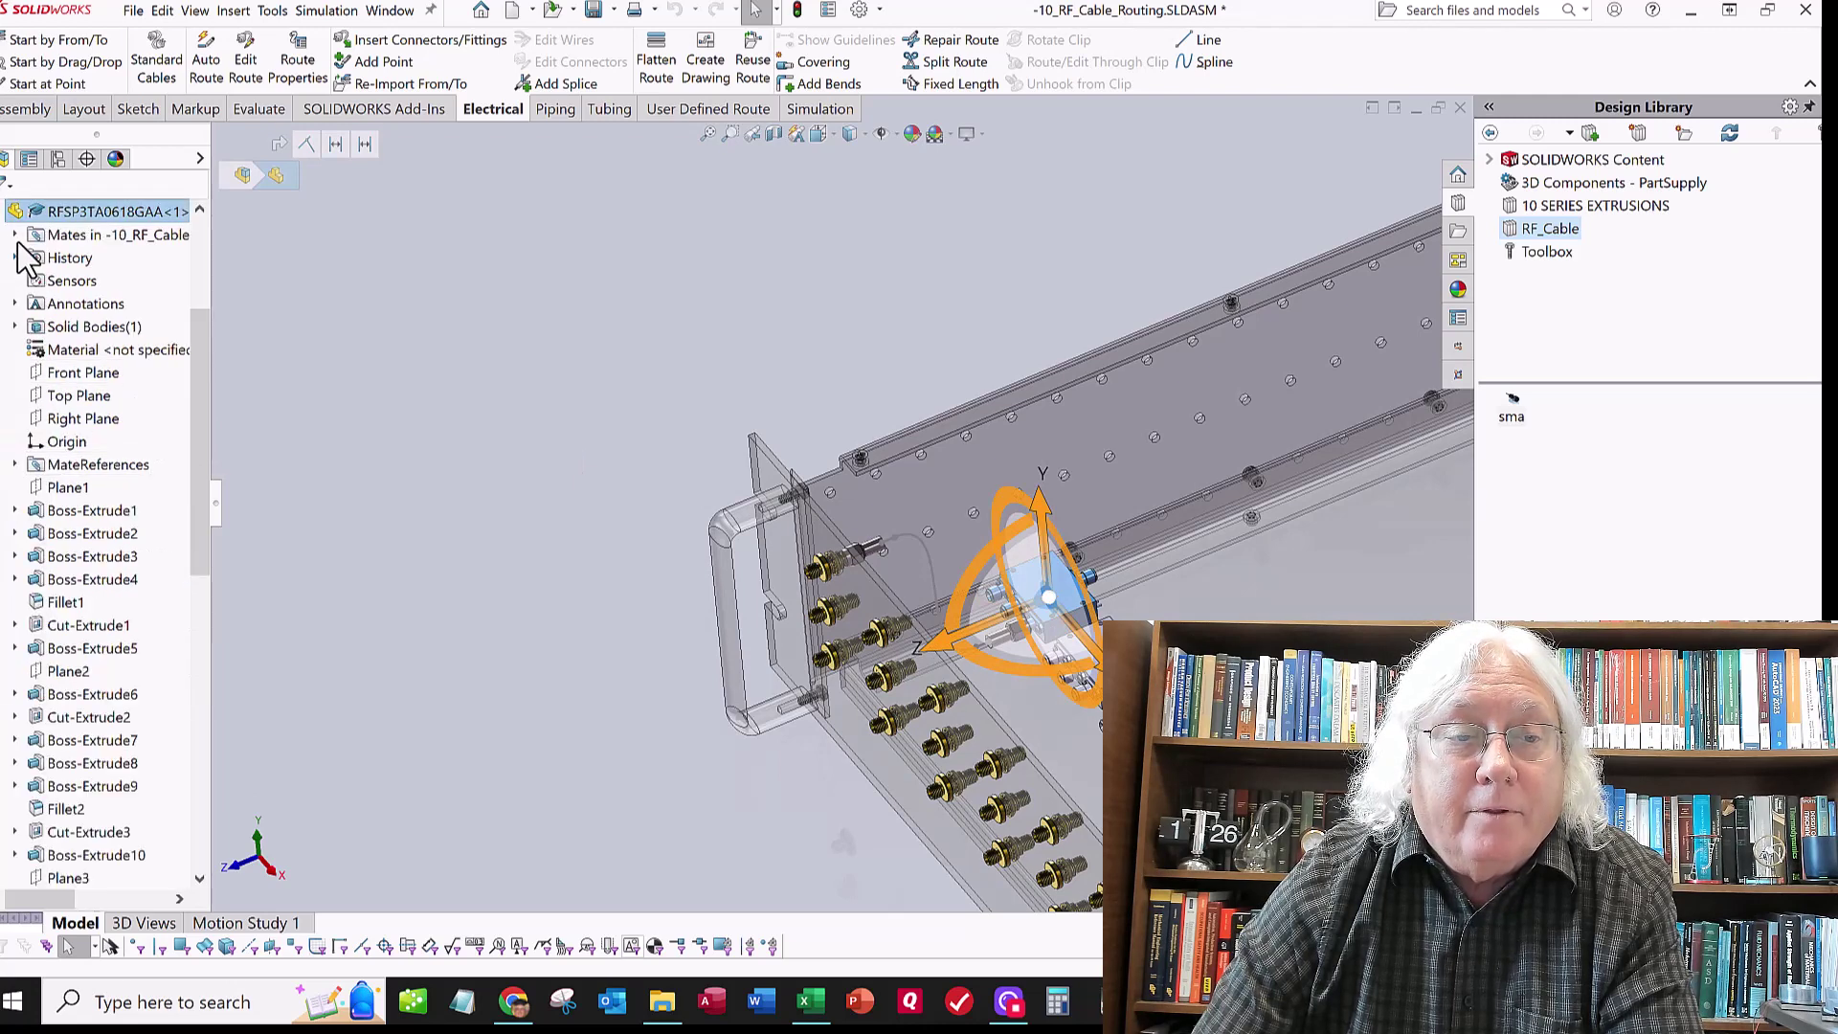
left_click(14, 234)
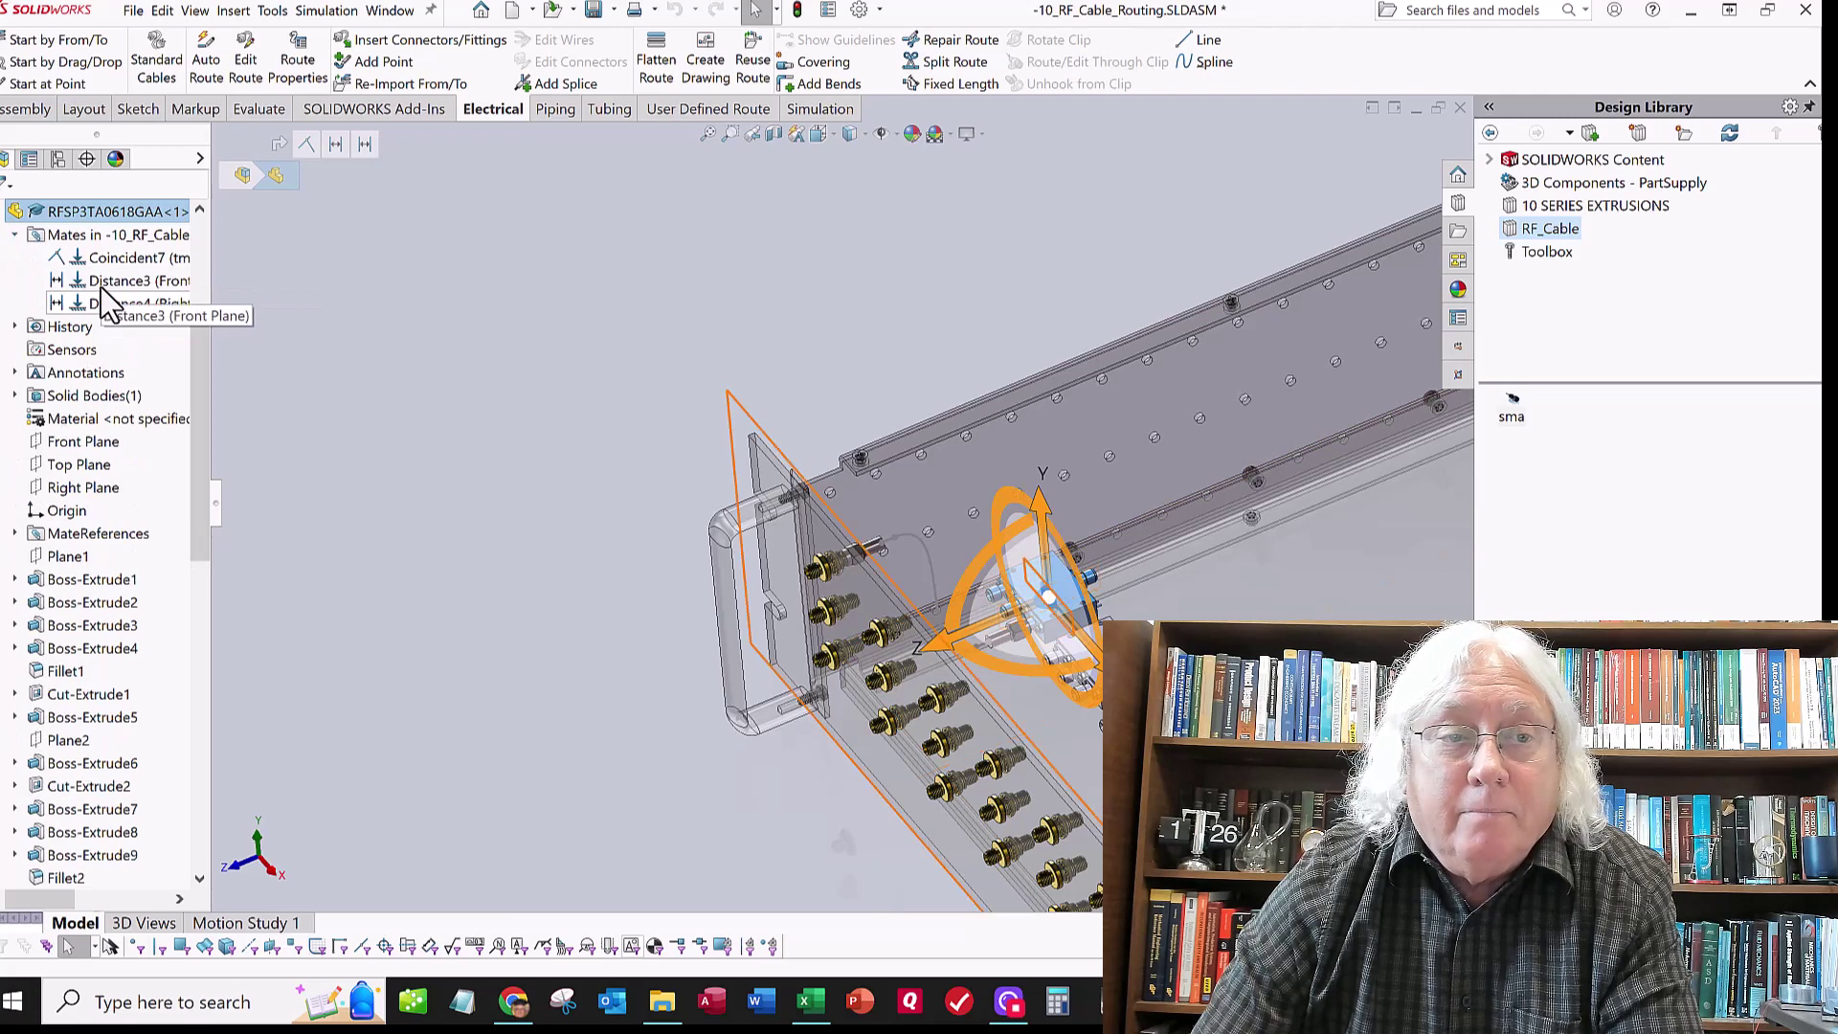
right_click(105, 287)
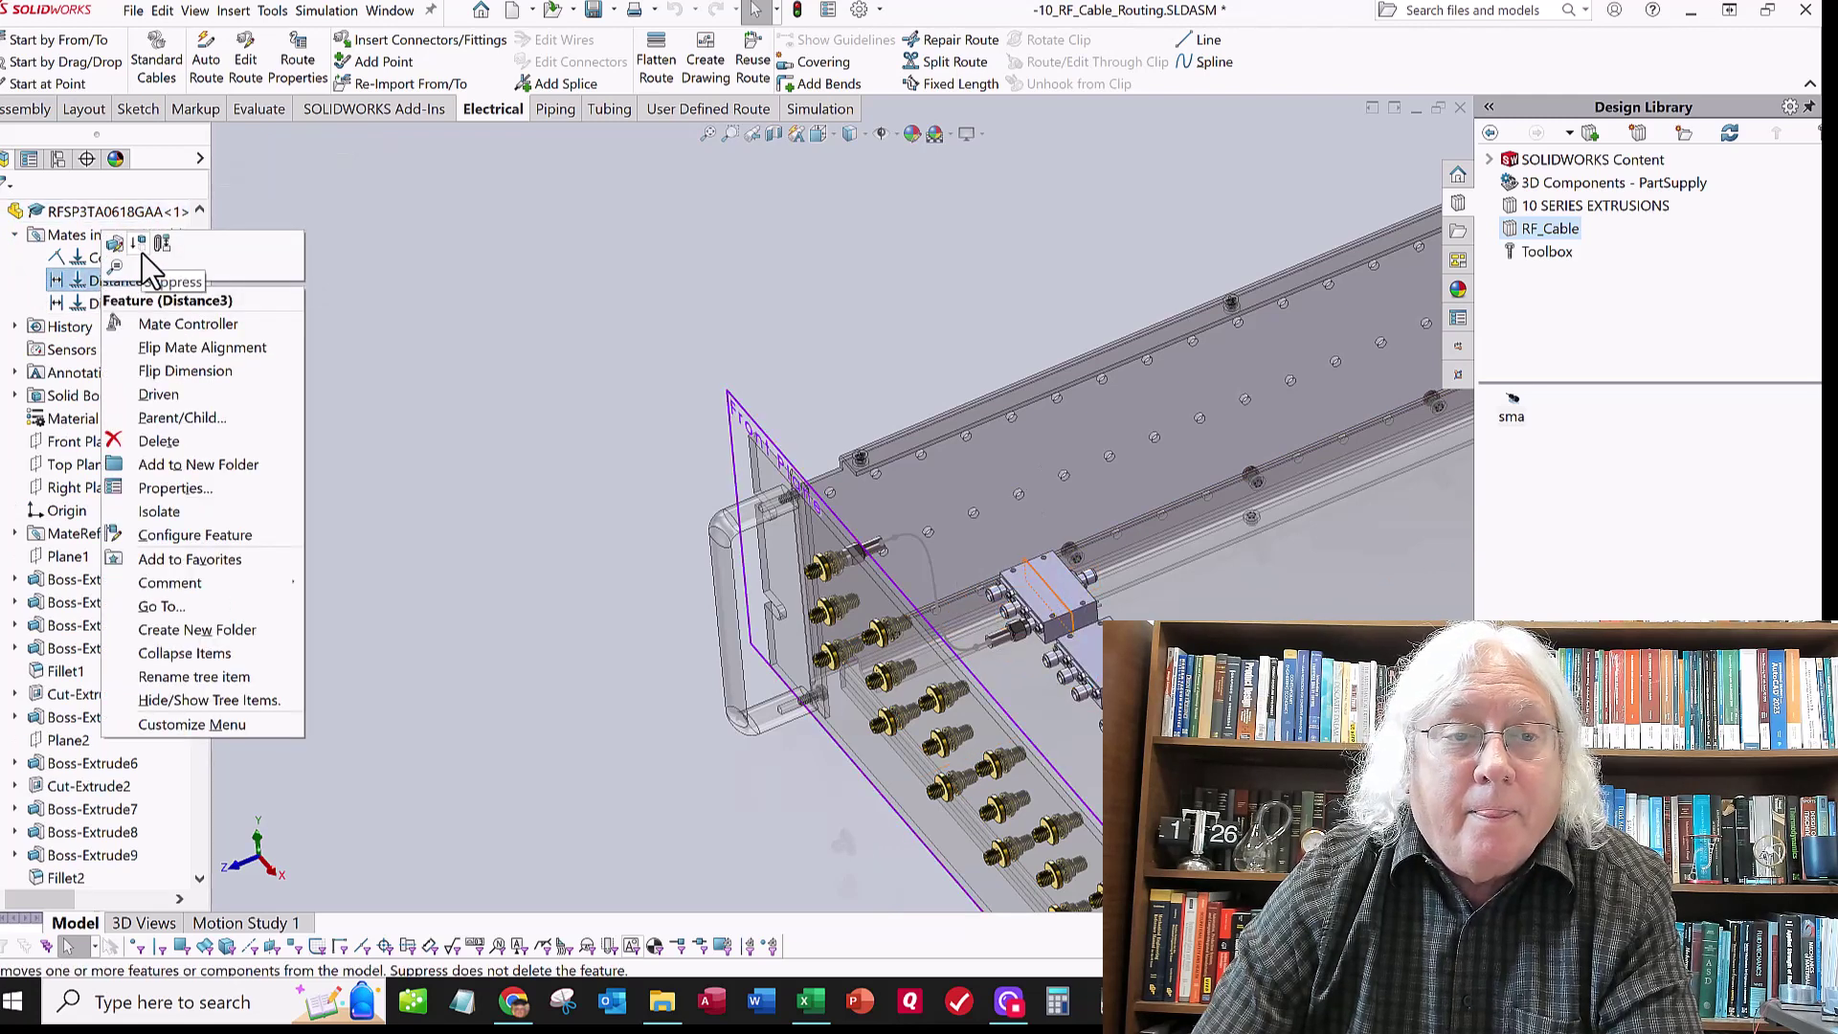
left_click(48, 230)
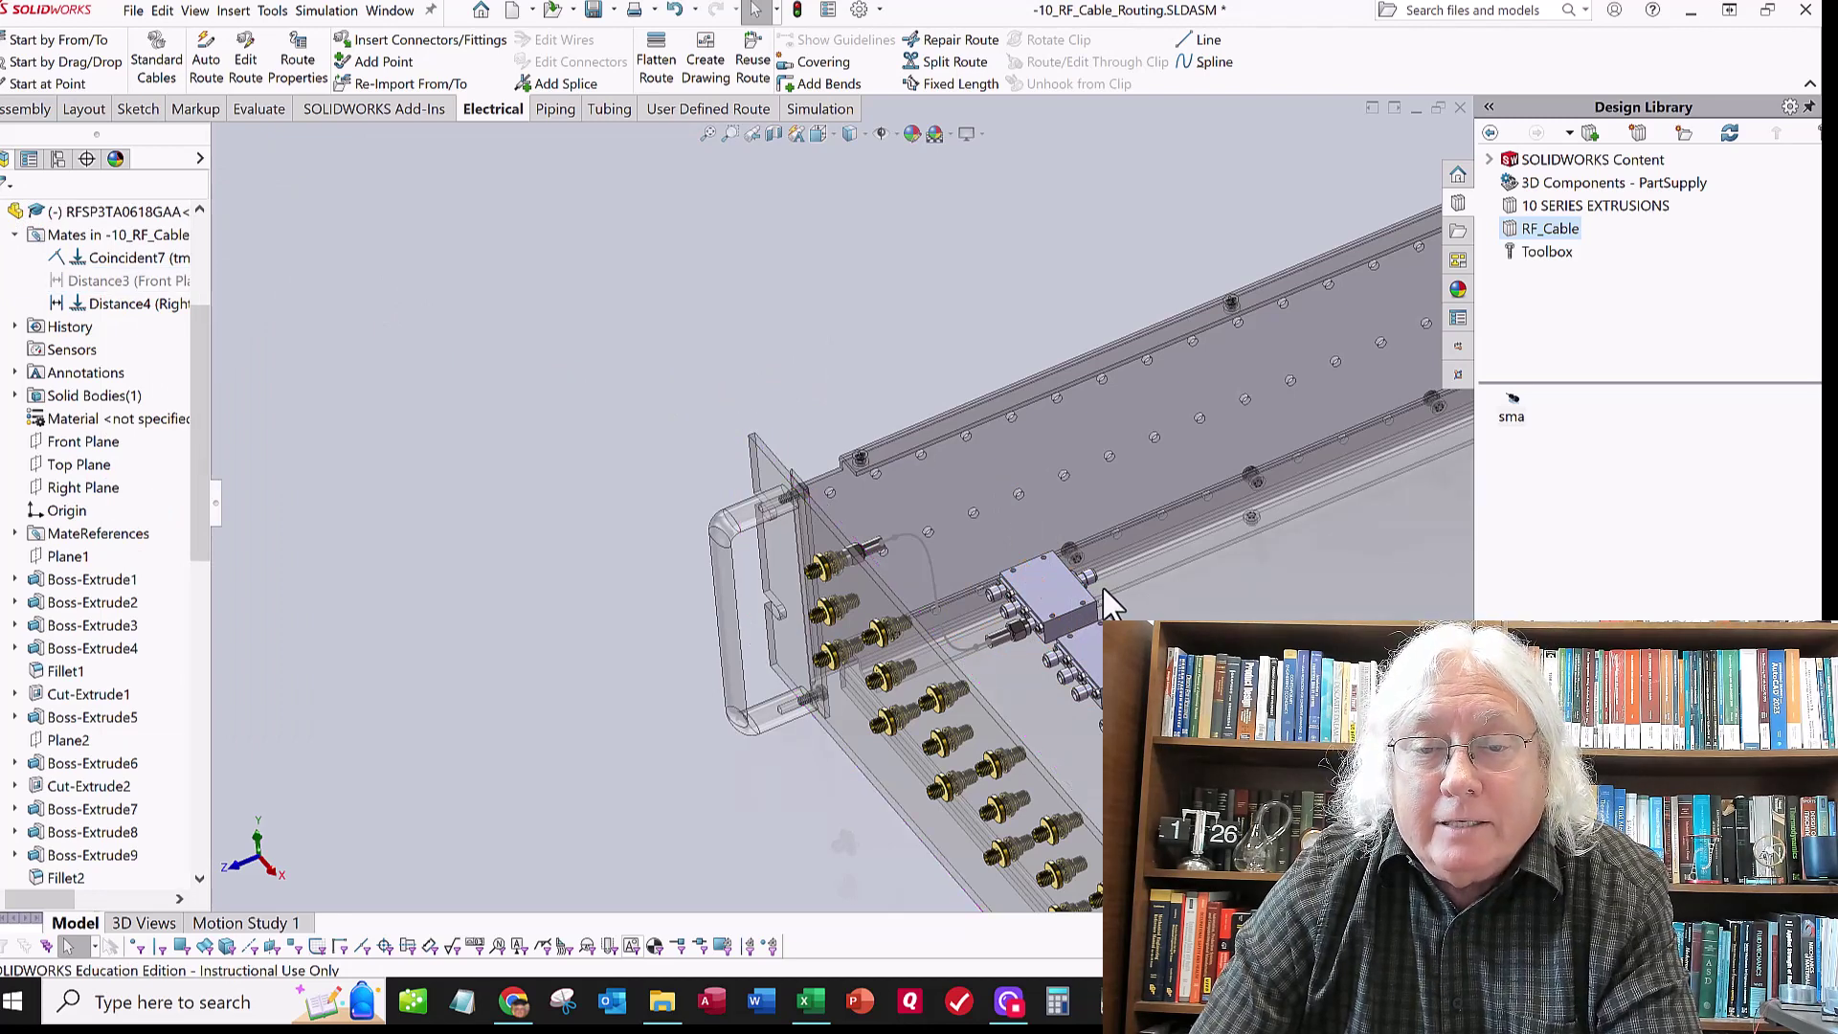
Slide the switch along its rail and orbit to see the cable bend to follow it
left_click_drag(1118, 584, 1155, 573)
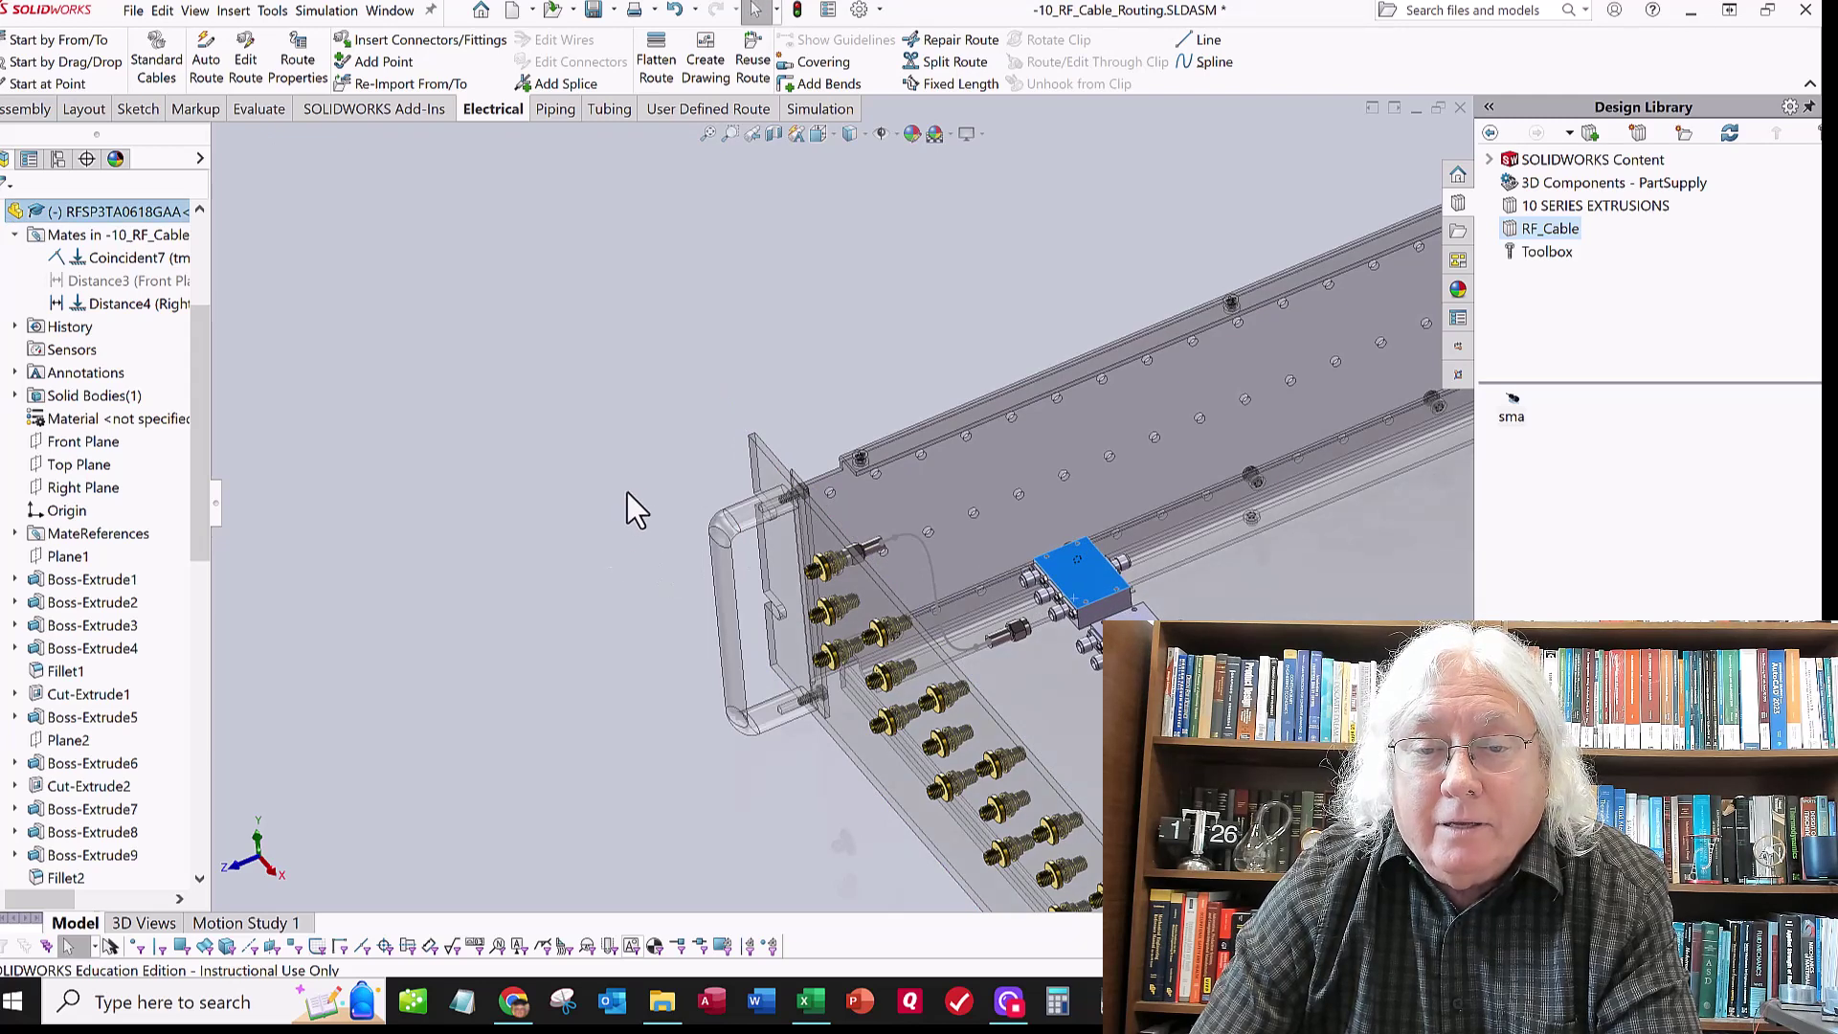
middle_click_drag(632, 489, 589, 522)
scroll(973, 649, "down", 3)
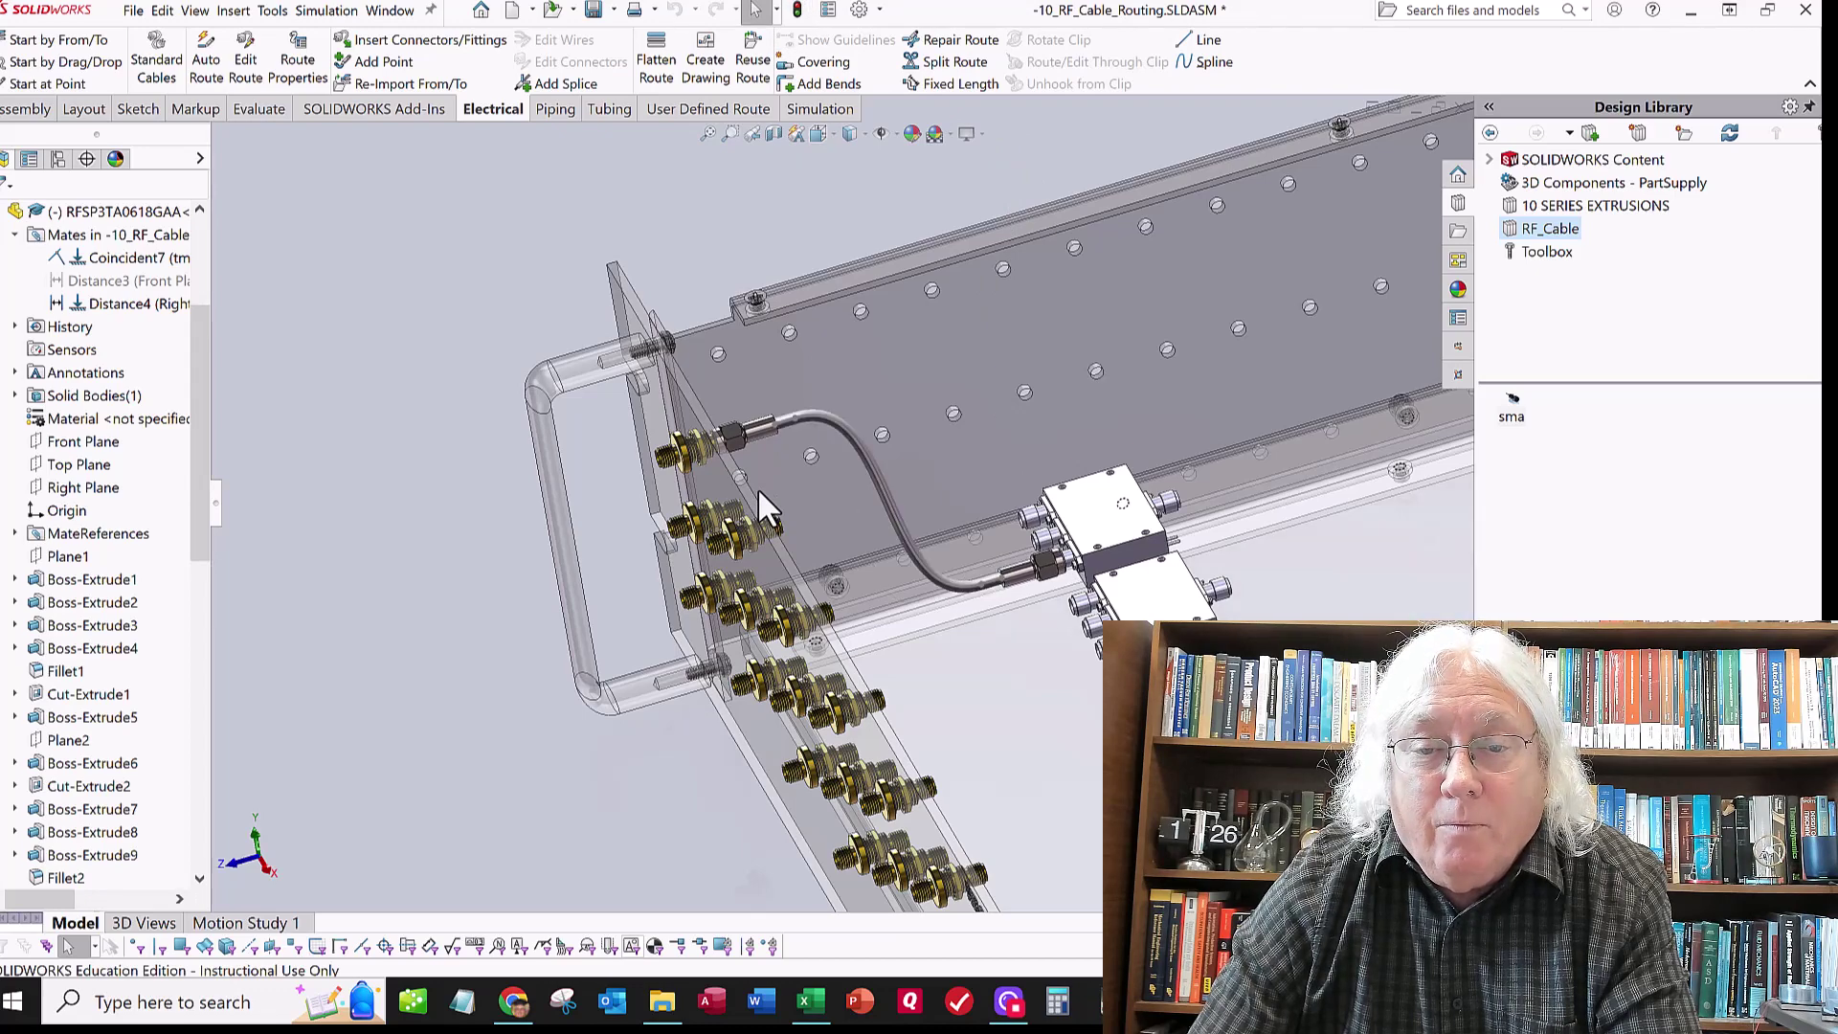
mouse_move(912, 575)
middle_mouse_down()
mouse_move(913, 537)
mouse_move(904, 560)
middle_mouse_up()
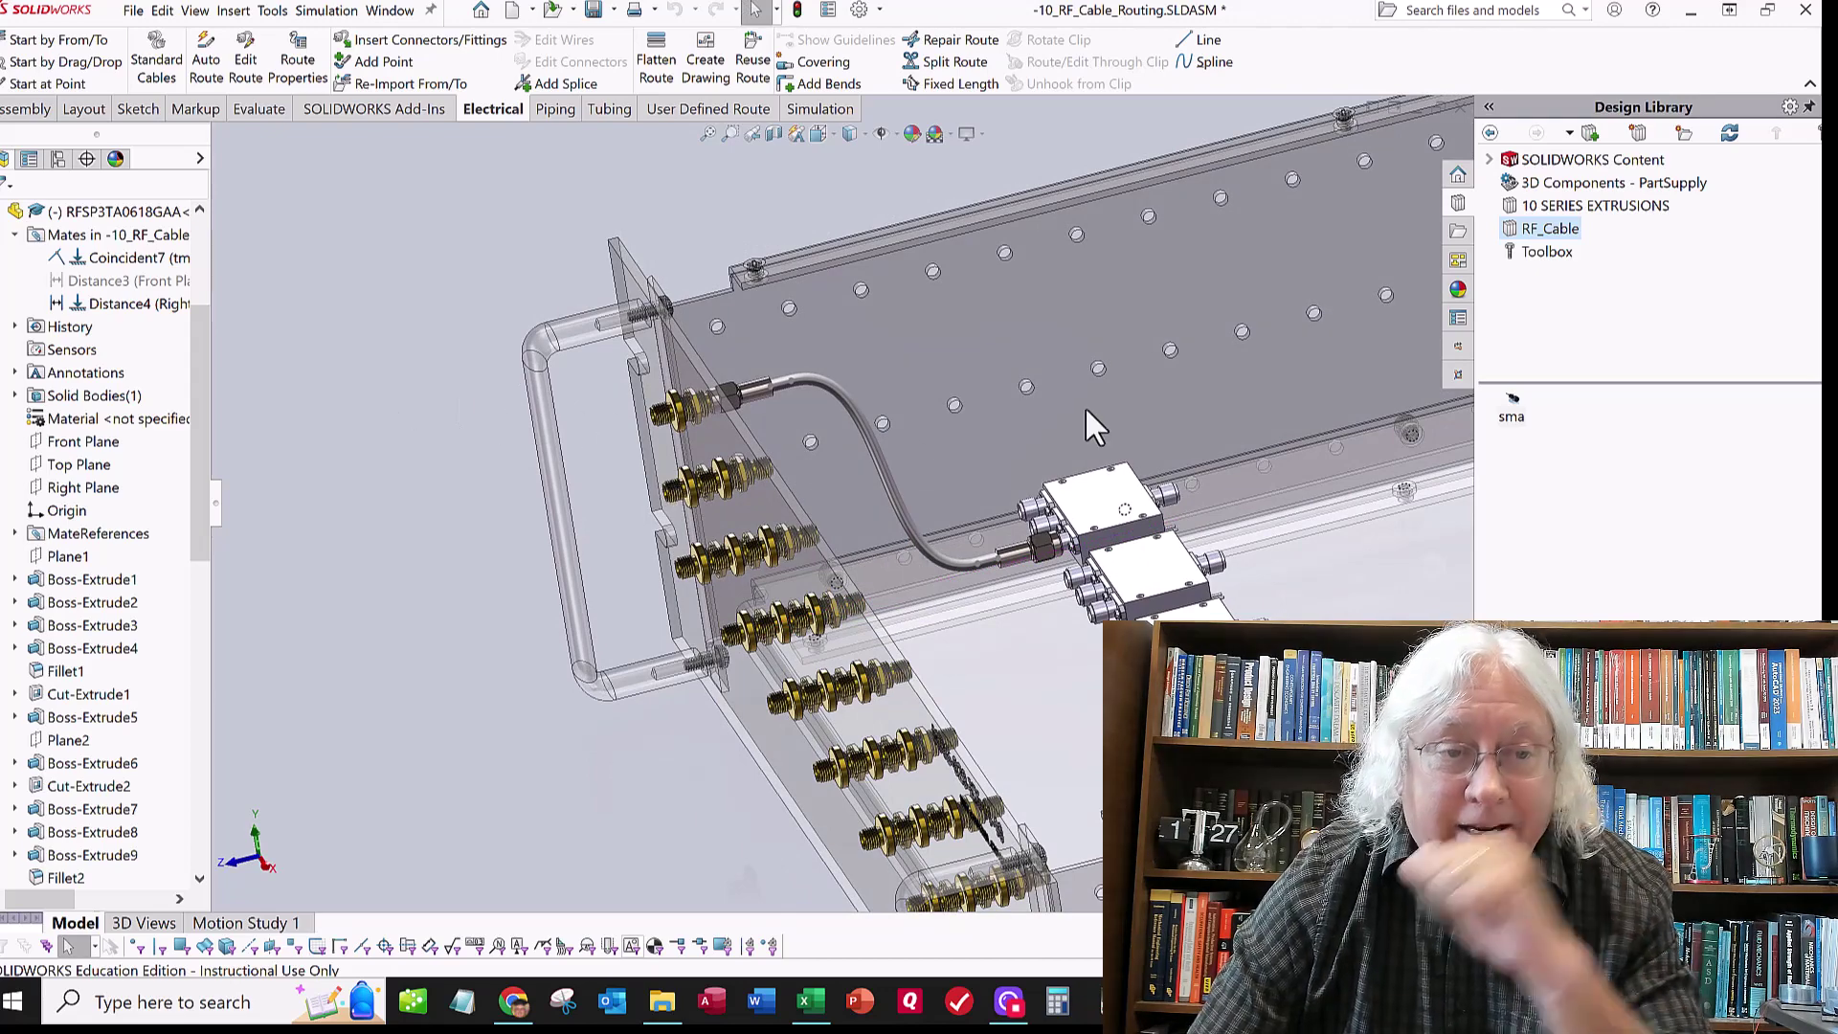
middle_click_drag(844, 507, 936, 320)
Drop a second sma plug on the next front jack and set the route OD to 0.14in
scroll(751, 468, "down", 3)
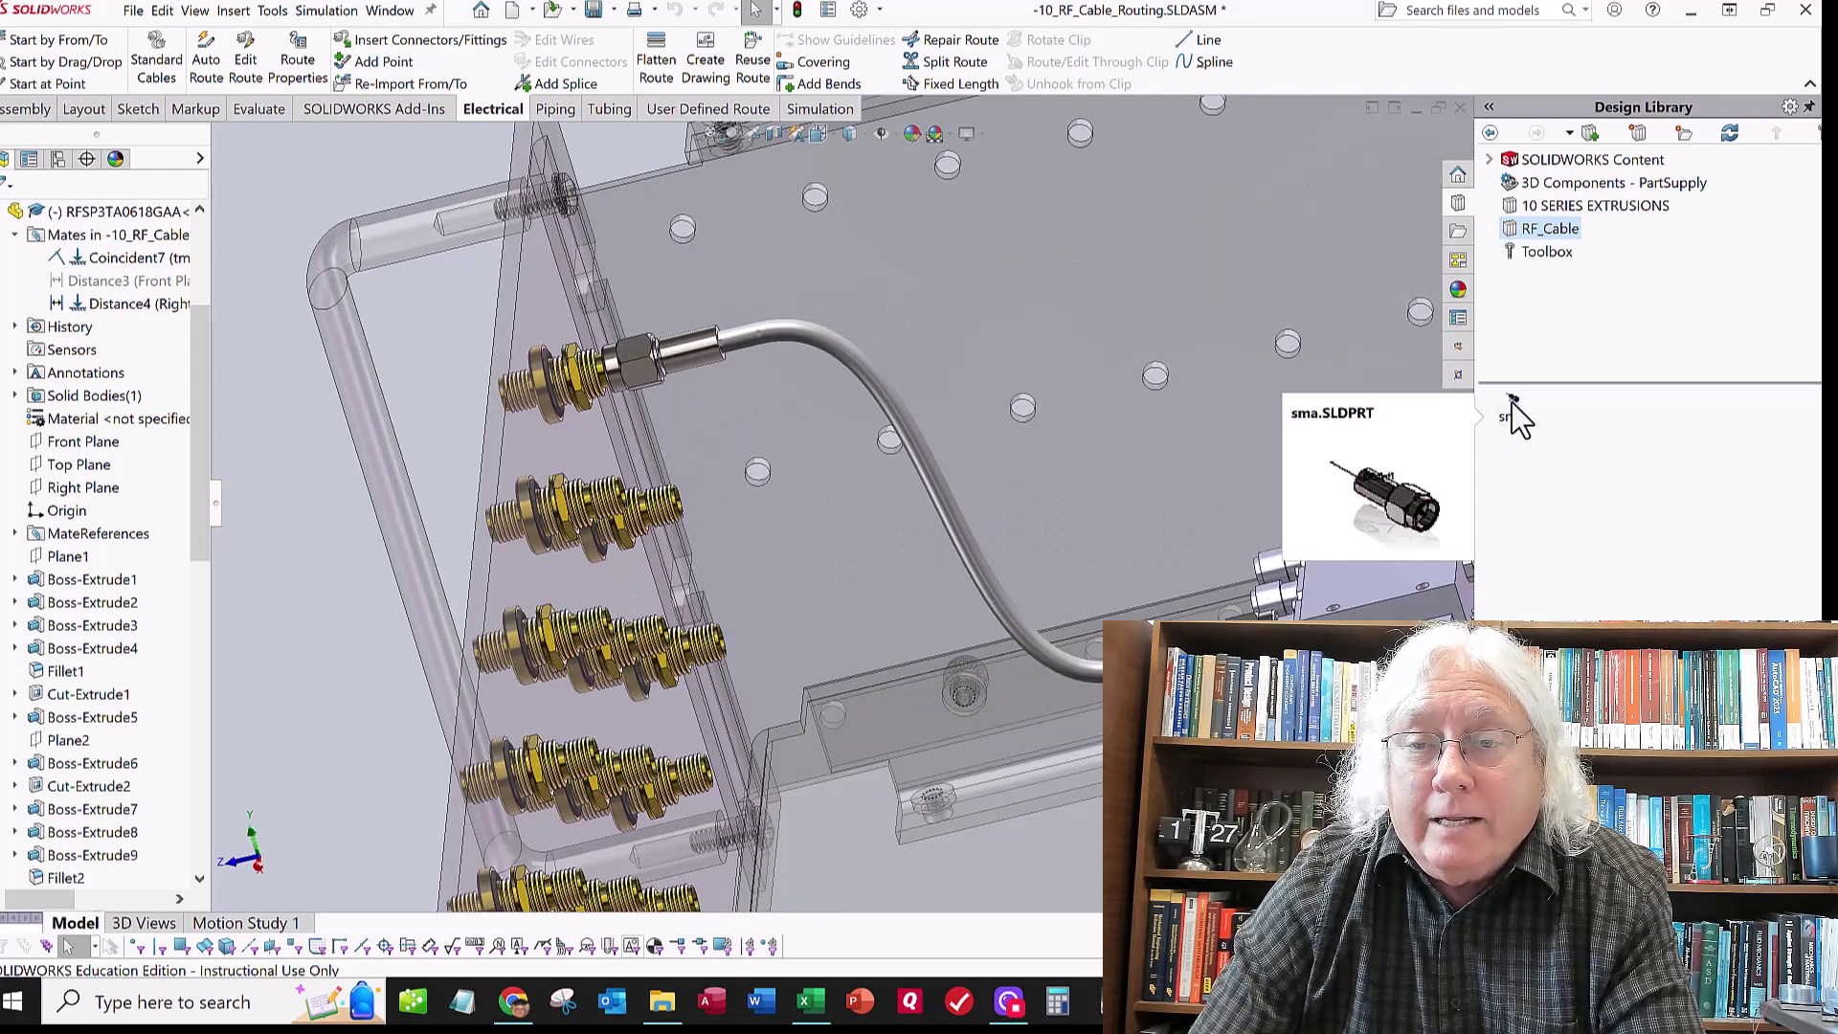
left_click_drag(1511, 410, 676, 496)
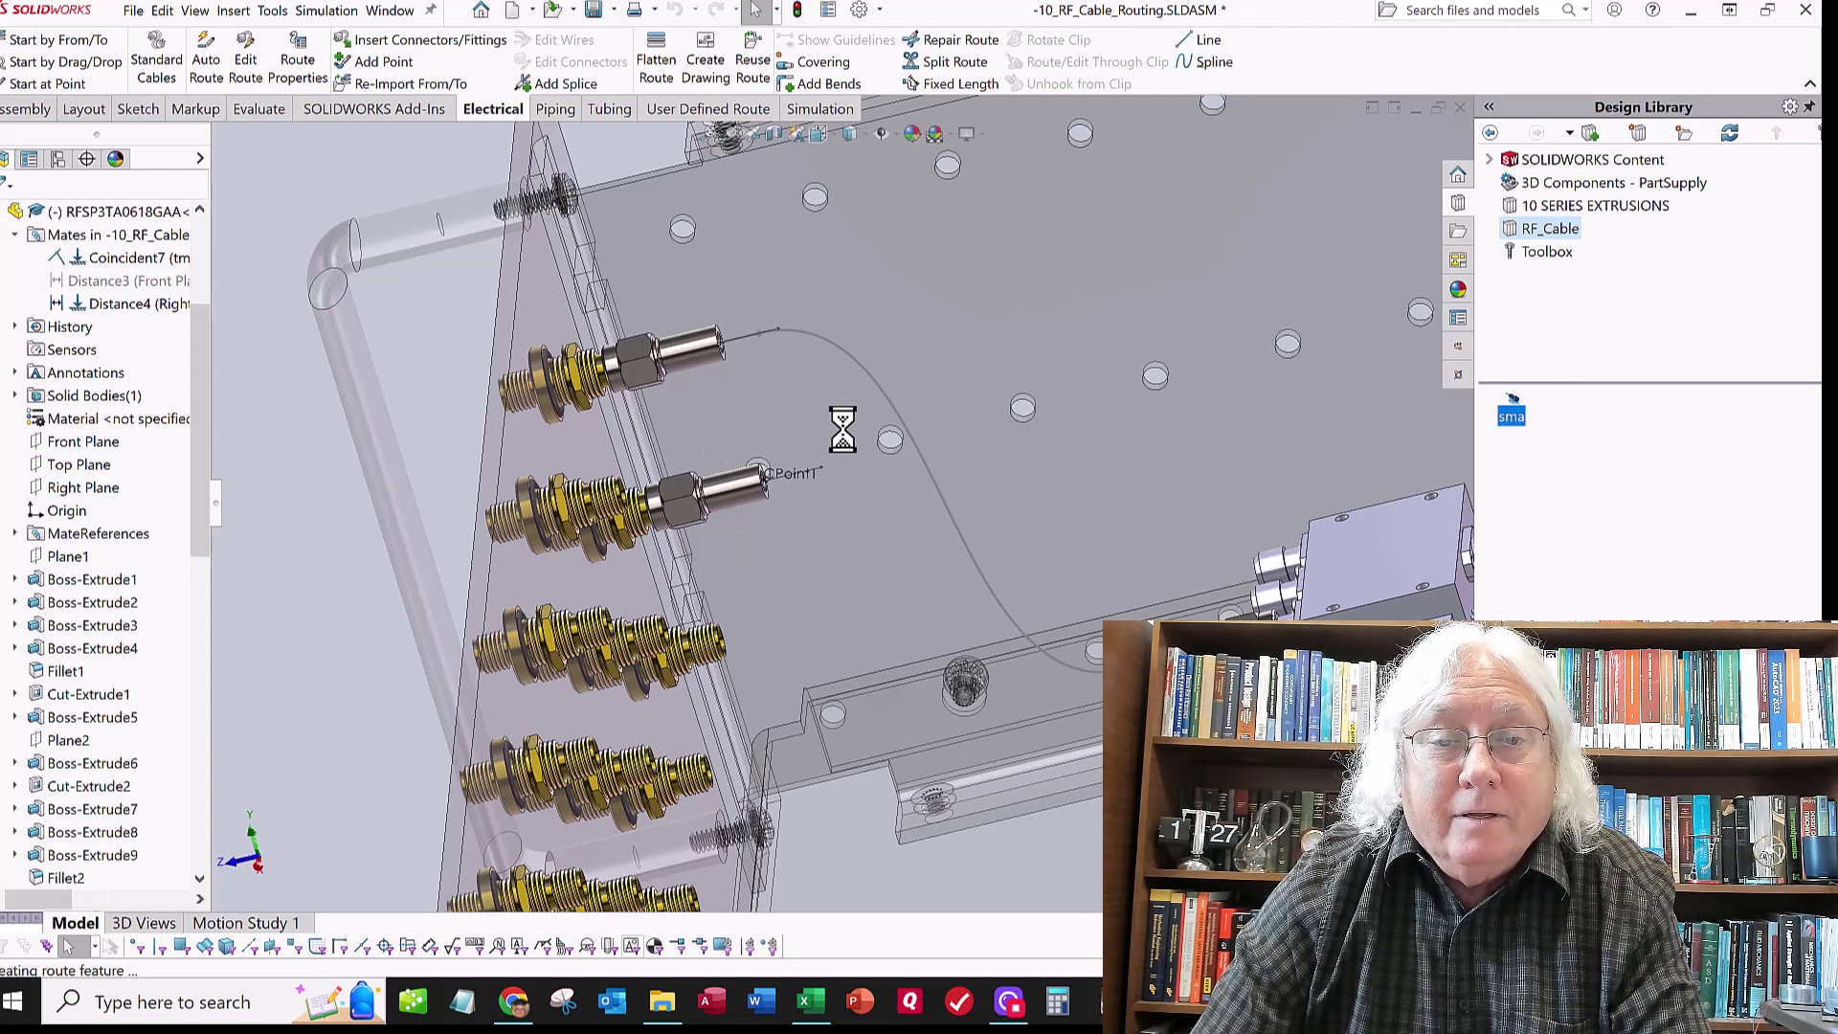
left_click(750, 461)
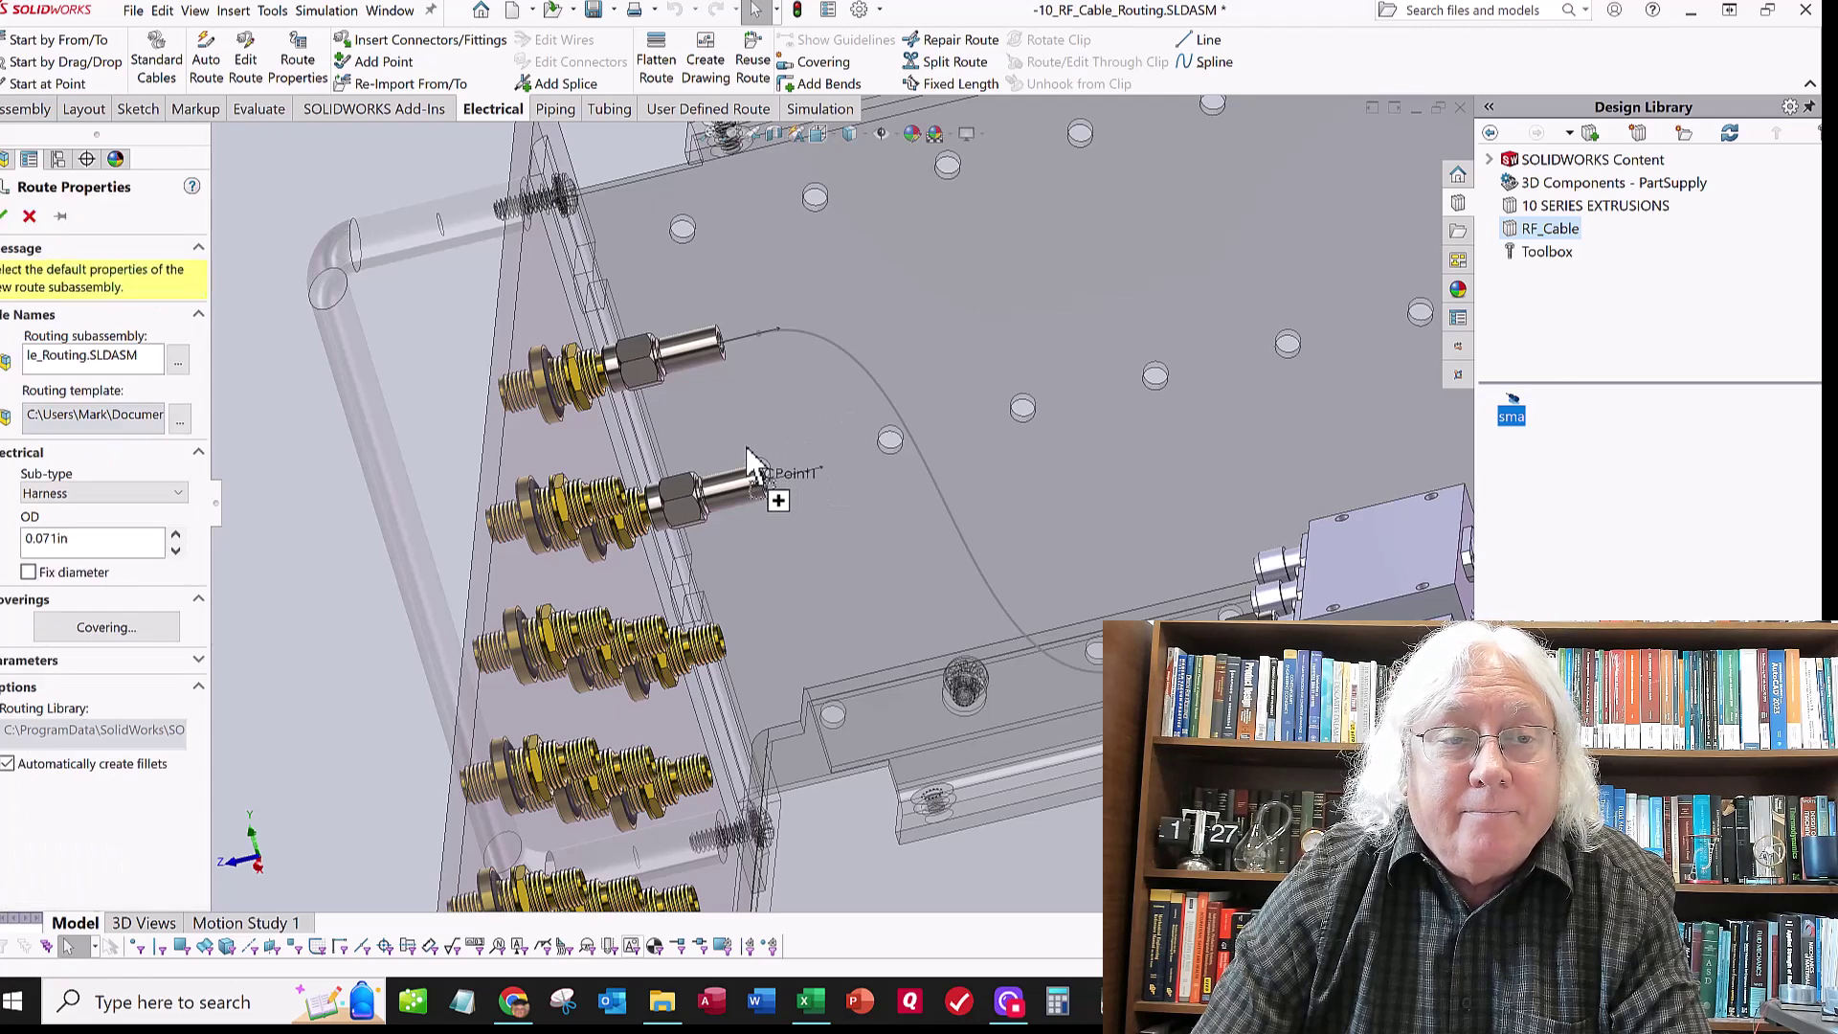
double_click(81, 538)
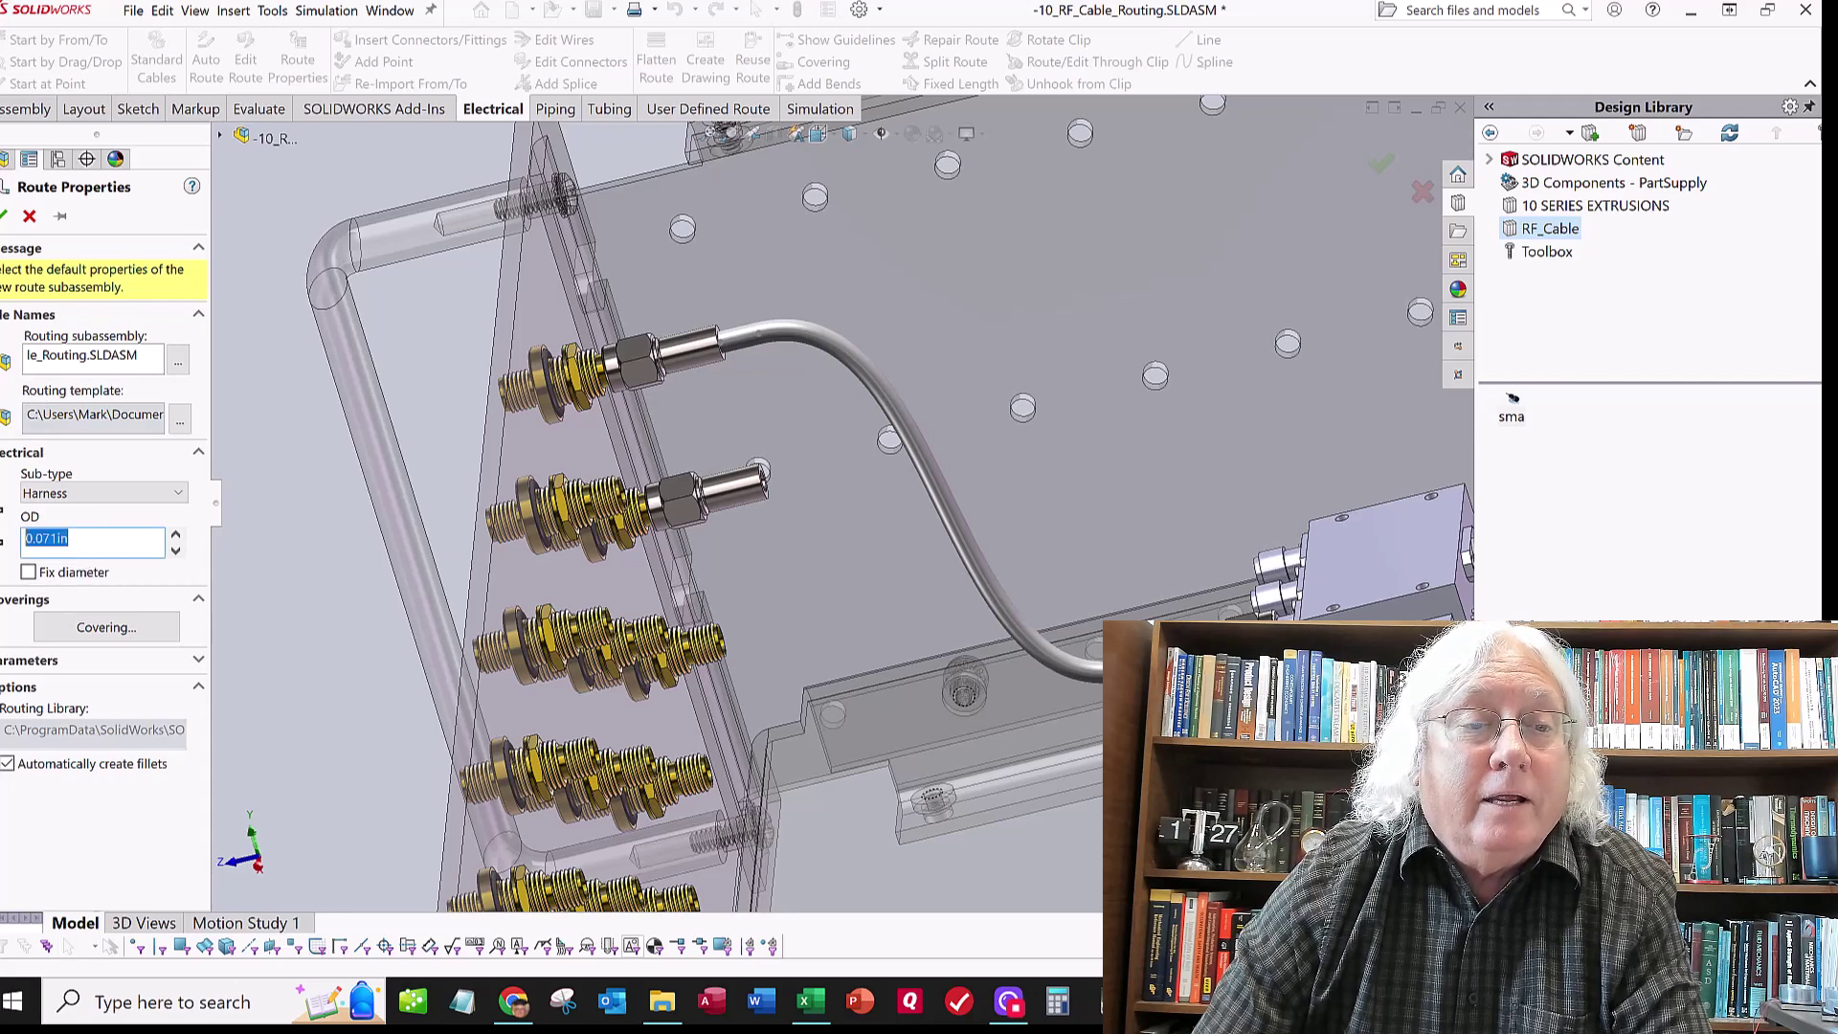
type(".14")
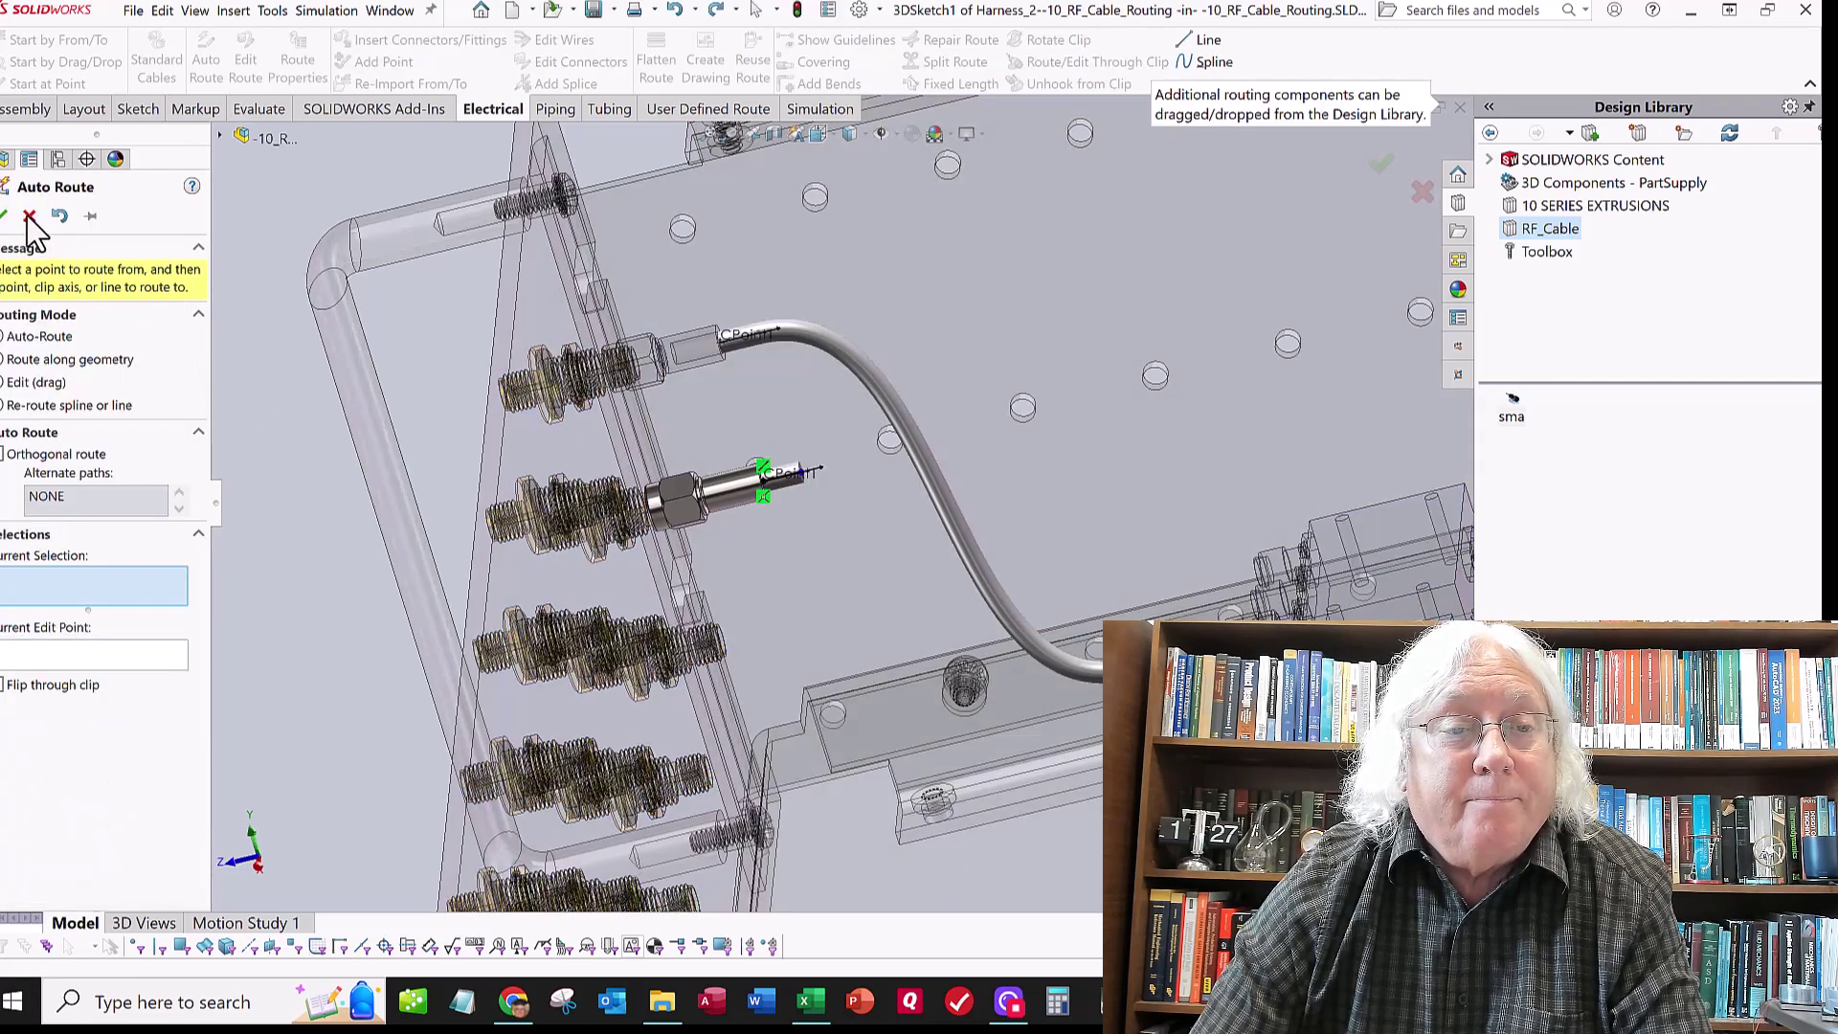
key("Escape")
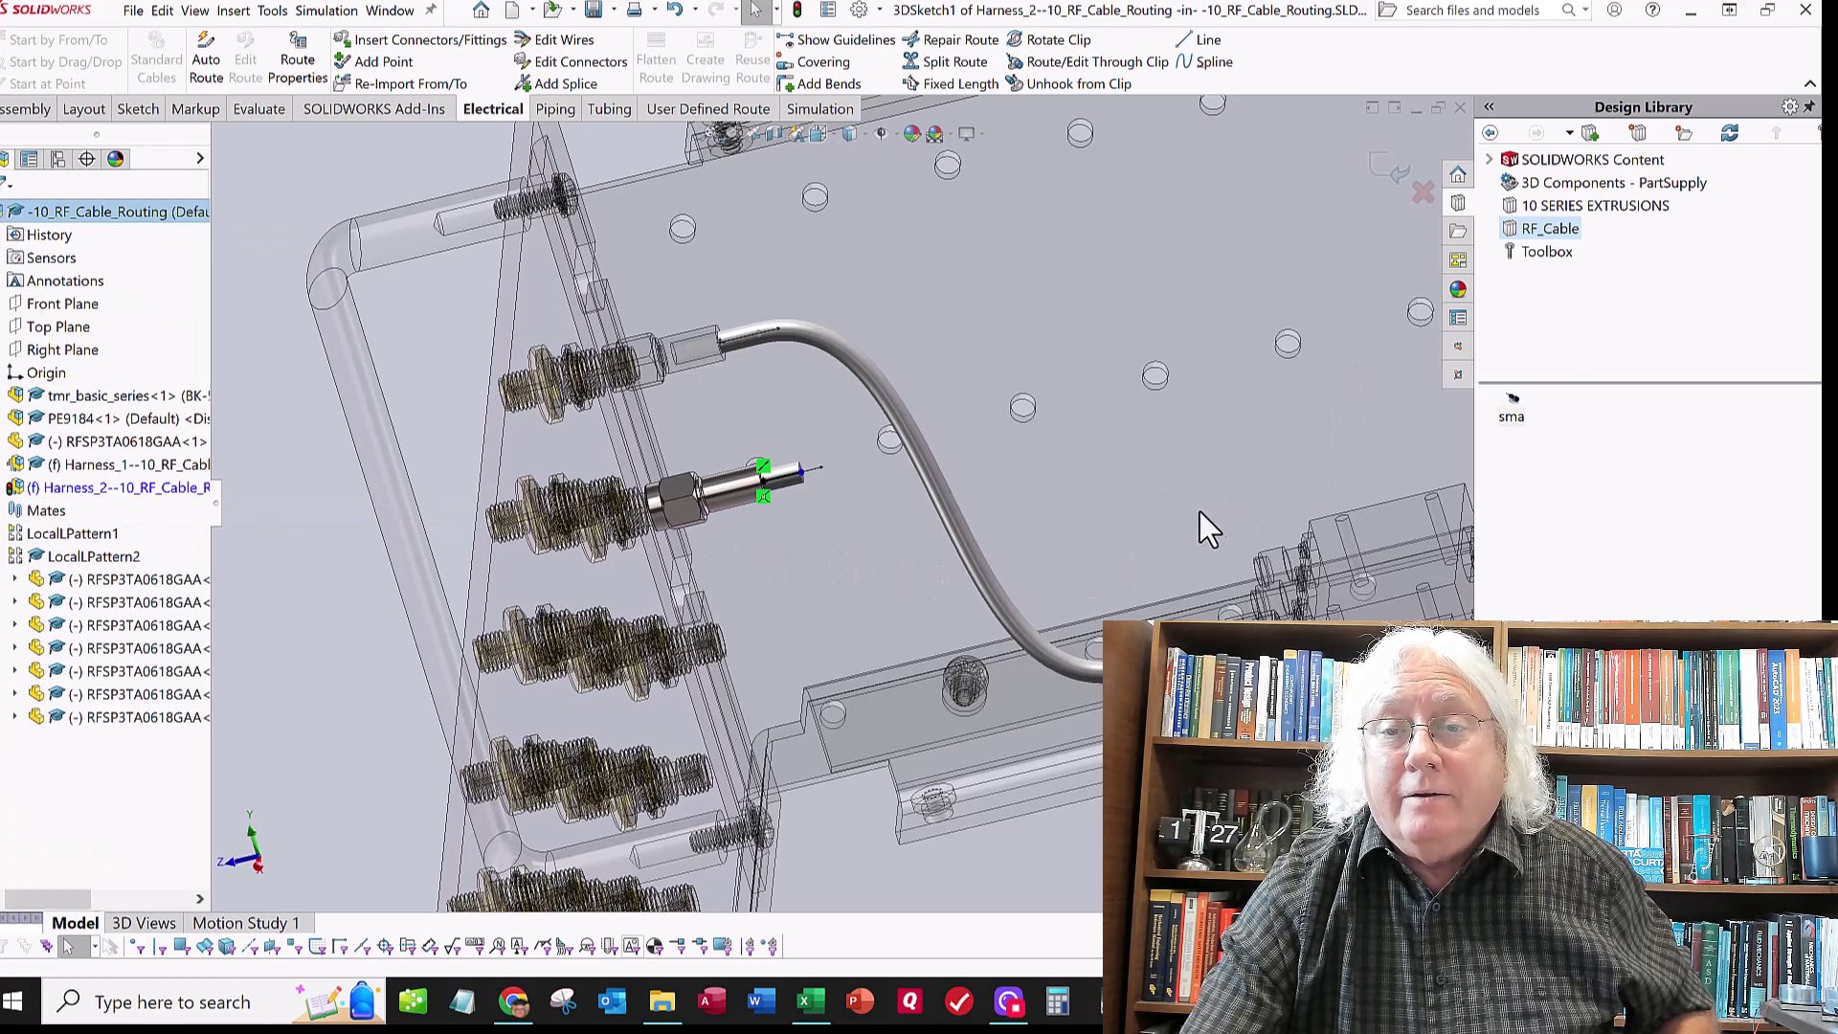
Place an sma plug onto the switch's next port as the second cable's far end
middle_click_drag(1199, 511, 1216, 529)
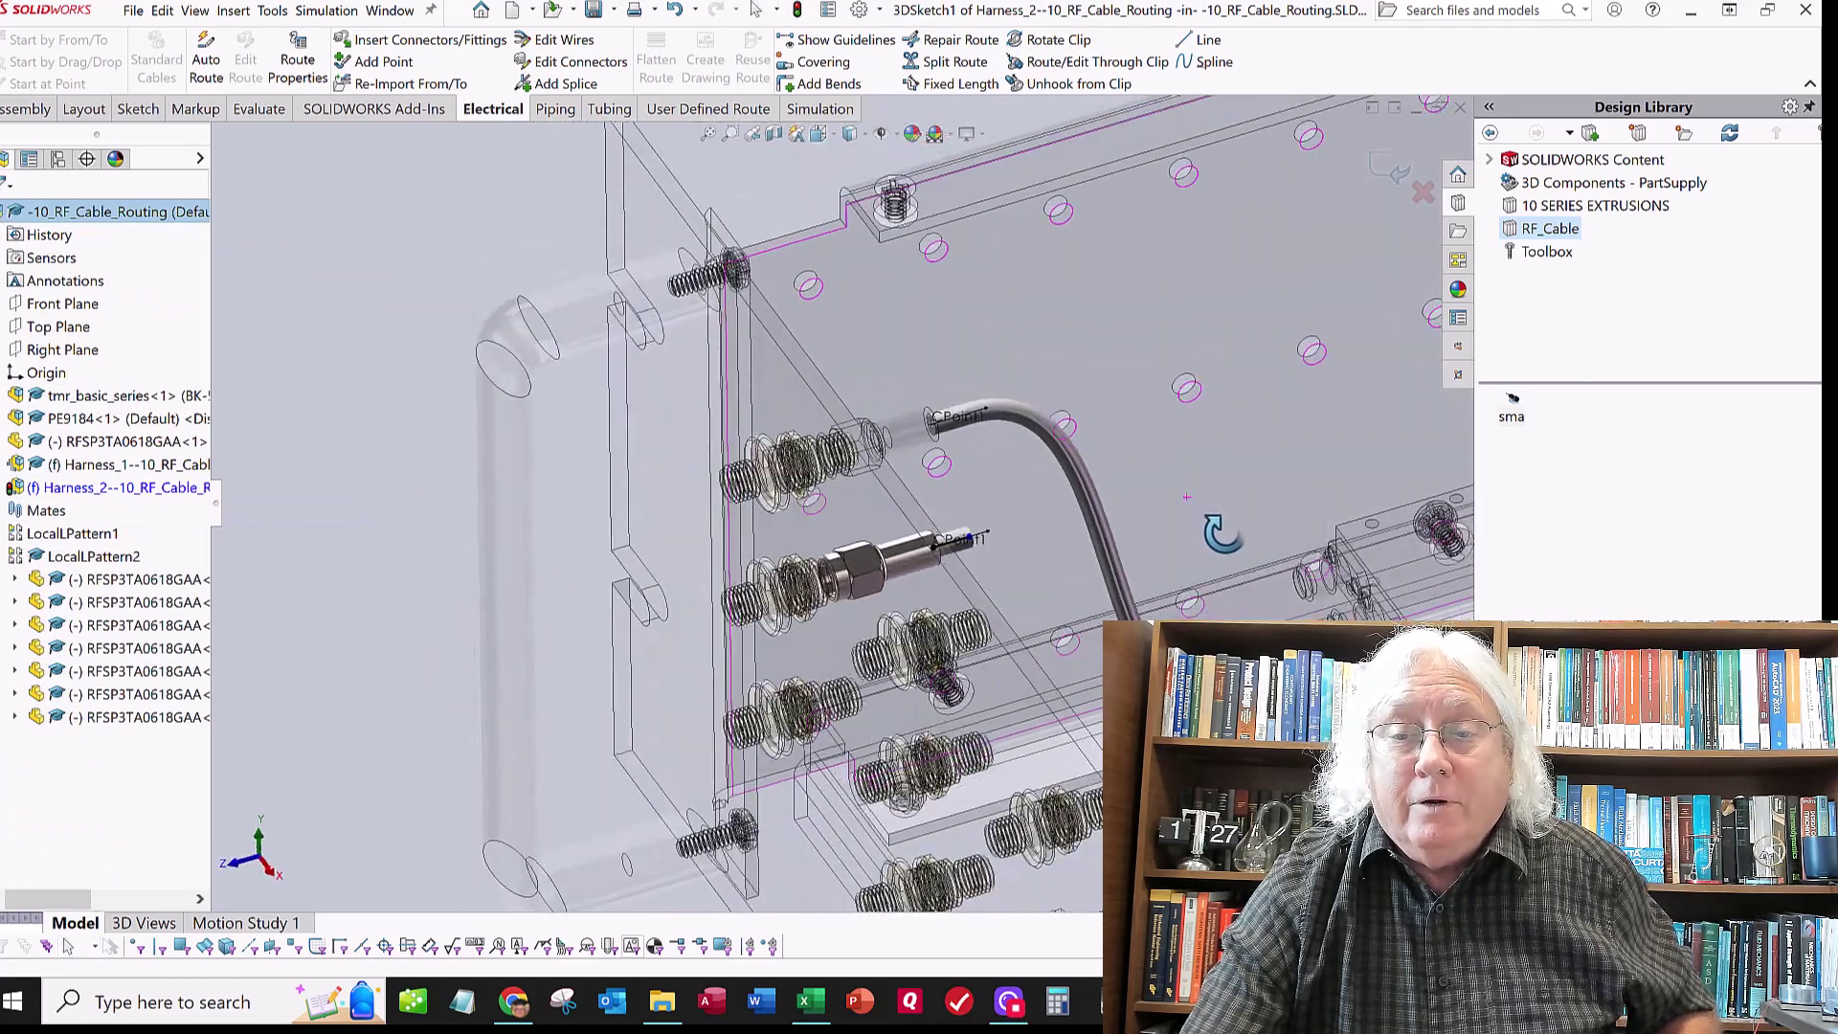
left_click(1515, 414)
left_click_drag(1369, 547, 1317, 595)
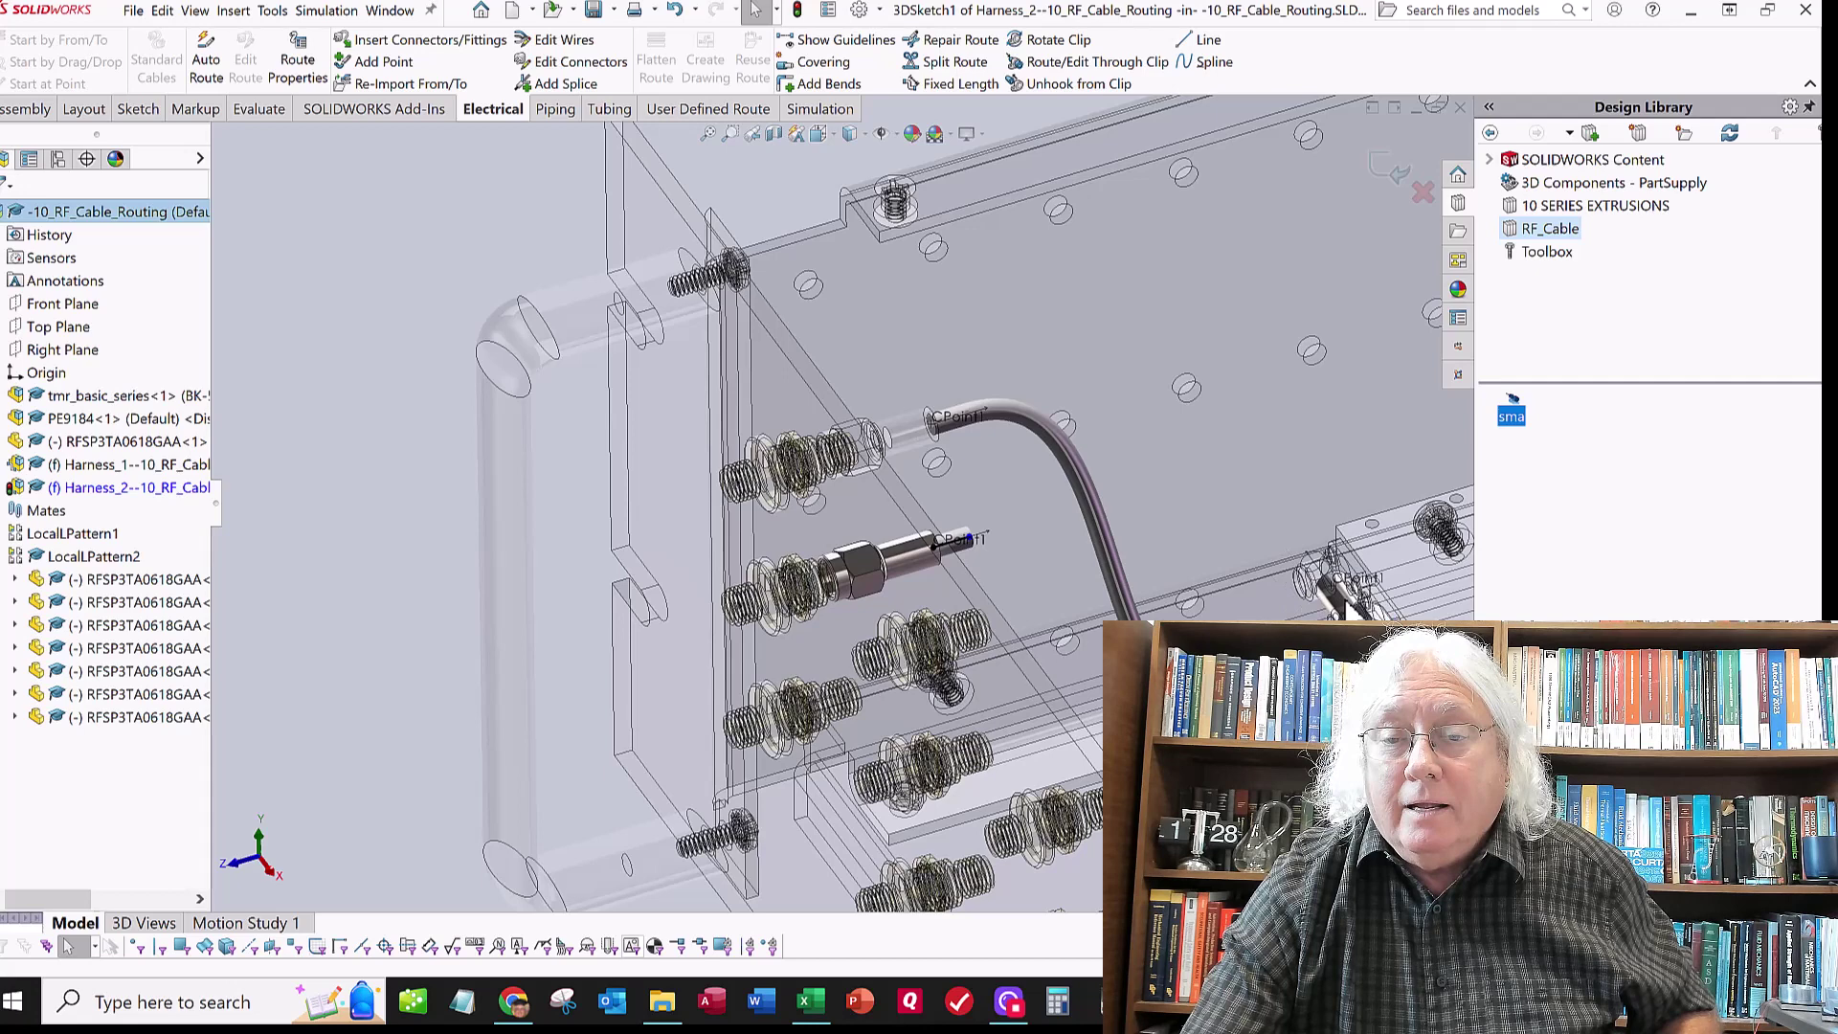
left_click_drag(1350, 606, 1350, 606)
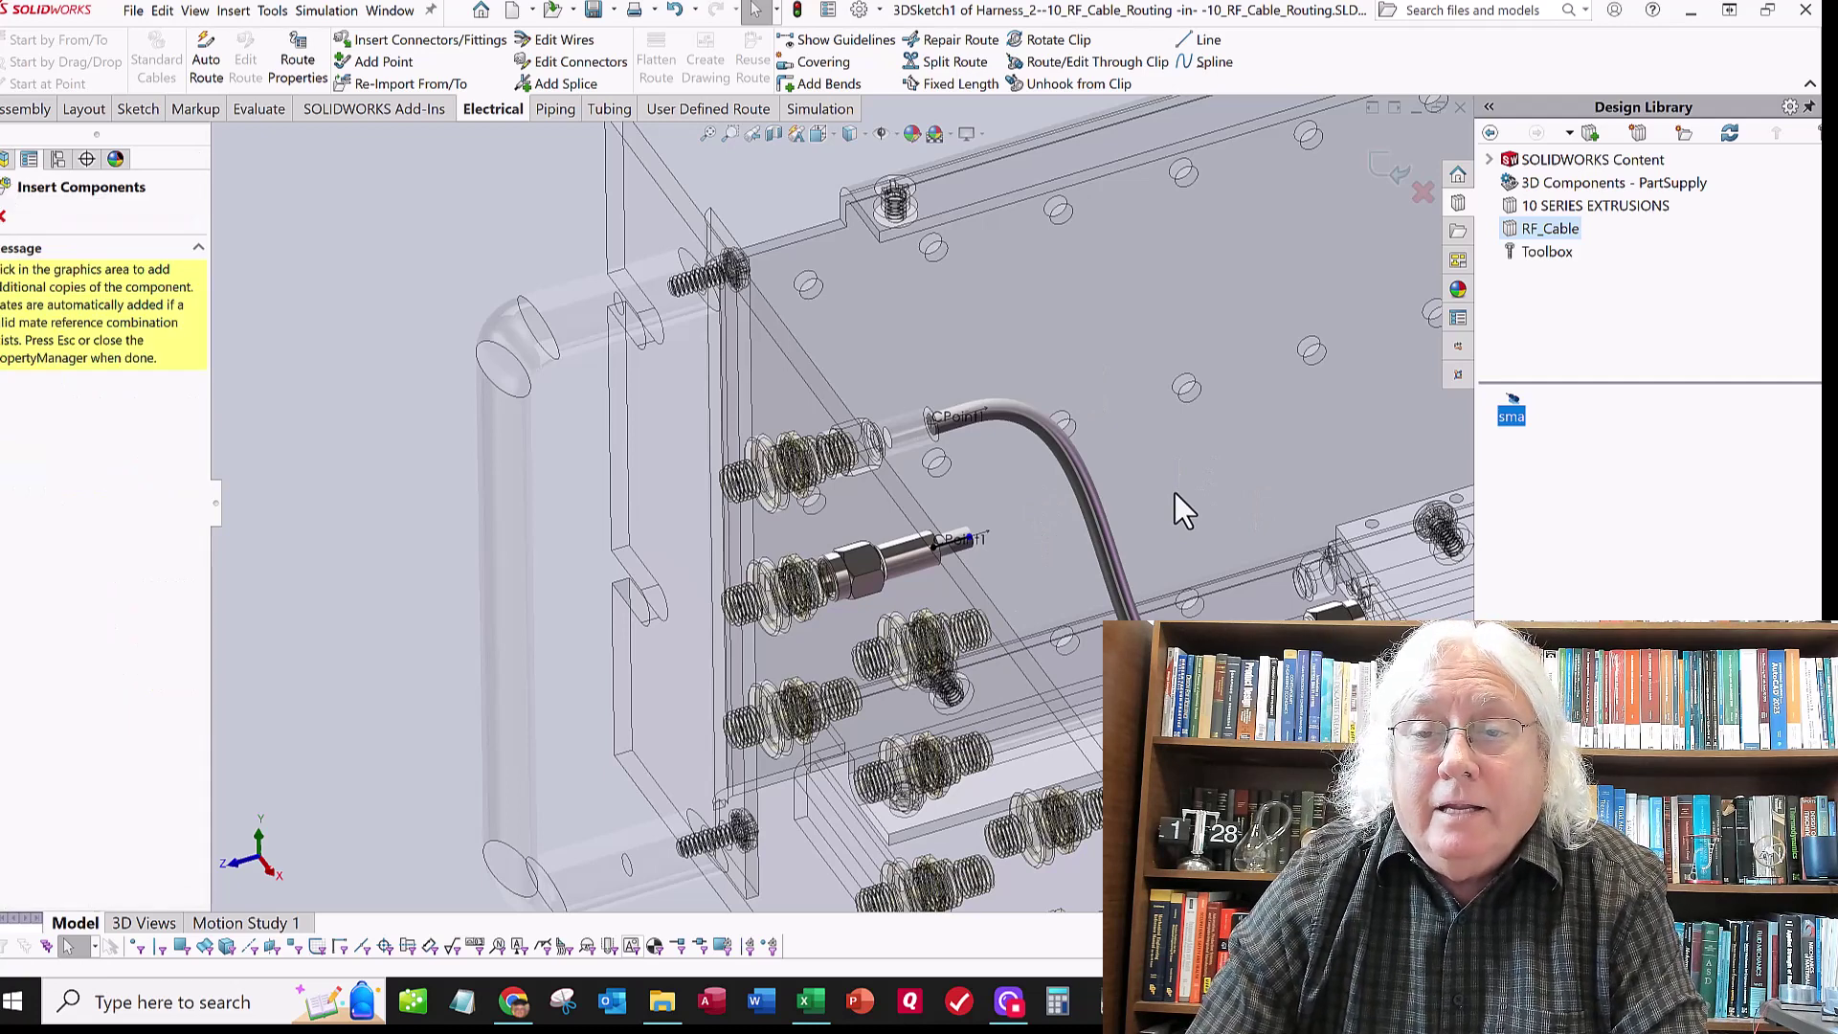
left_click(3, 219)
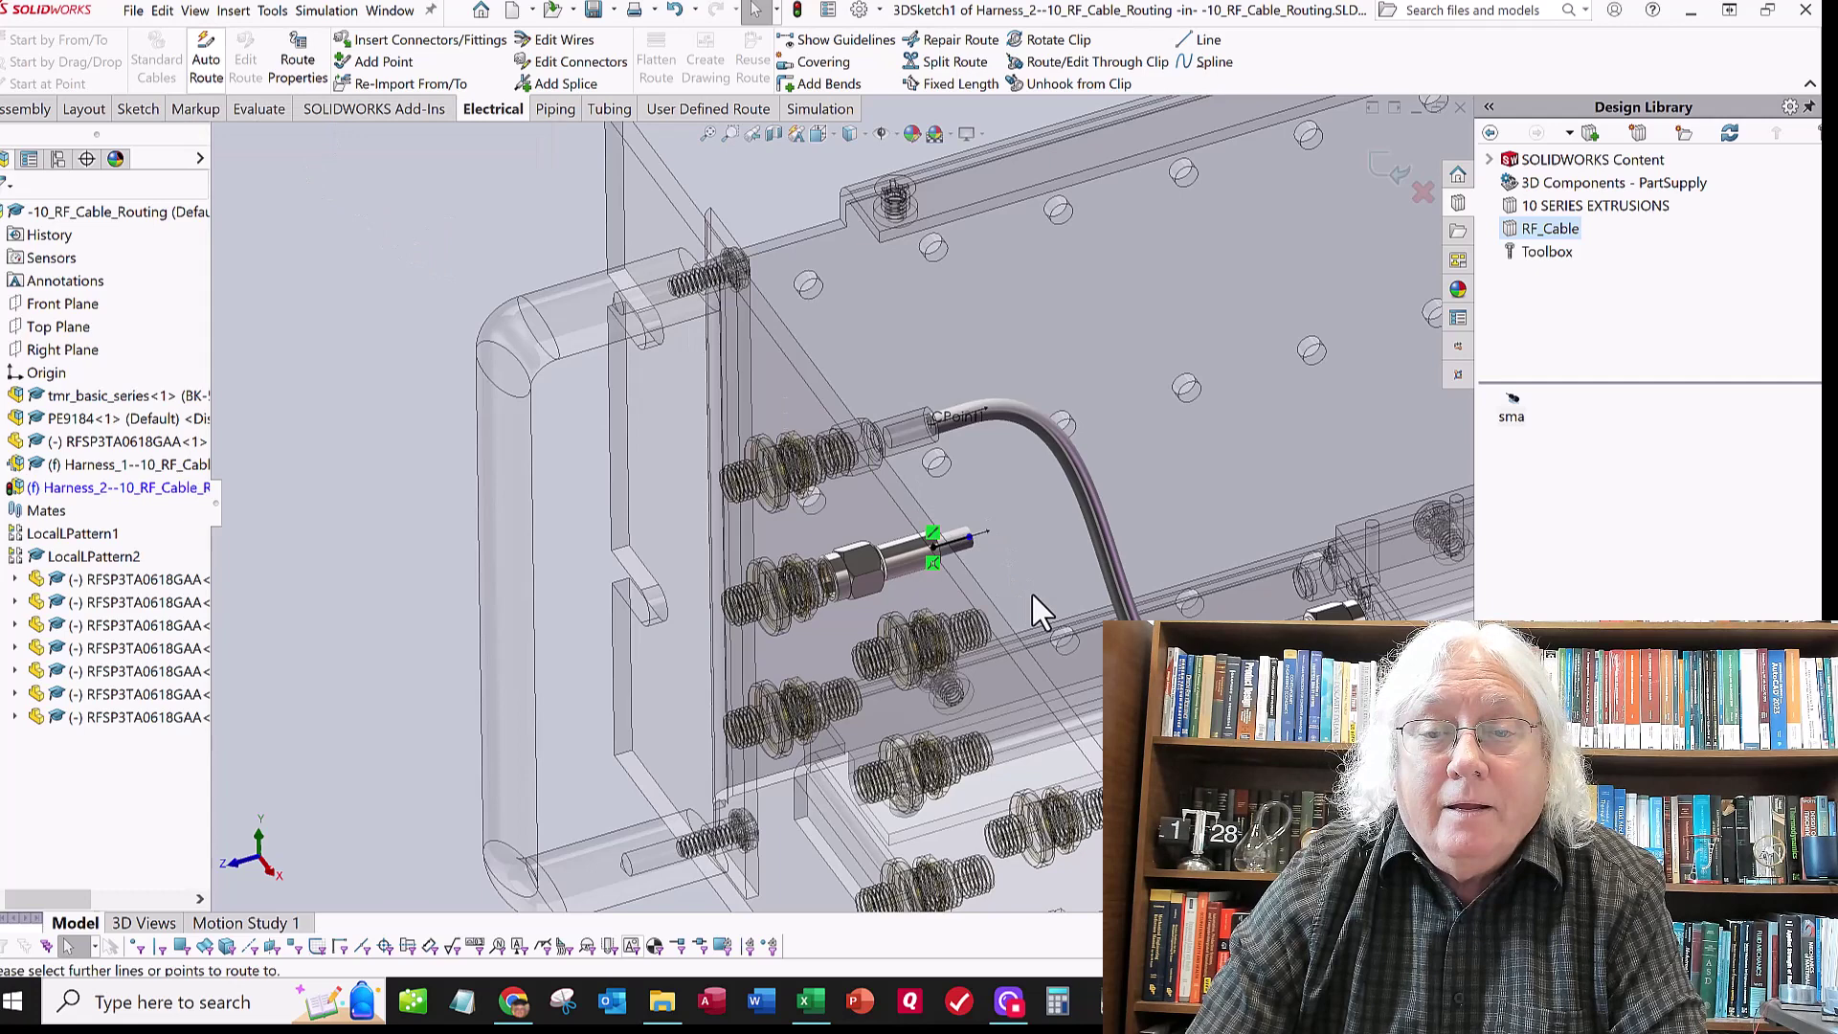
Auto-route the second cable from the front sma plug endpoint to the switch connector and select its path
scroll(979, 561, "down", 3)
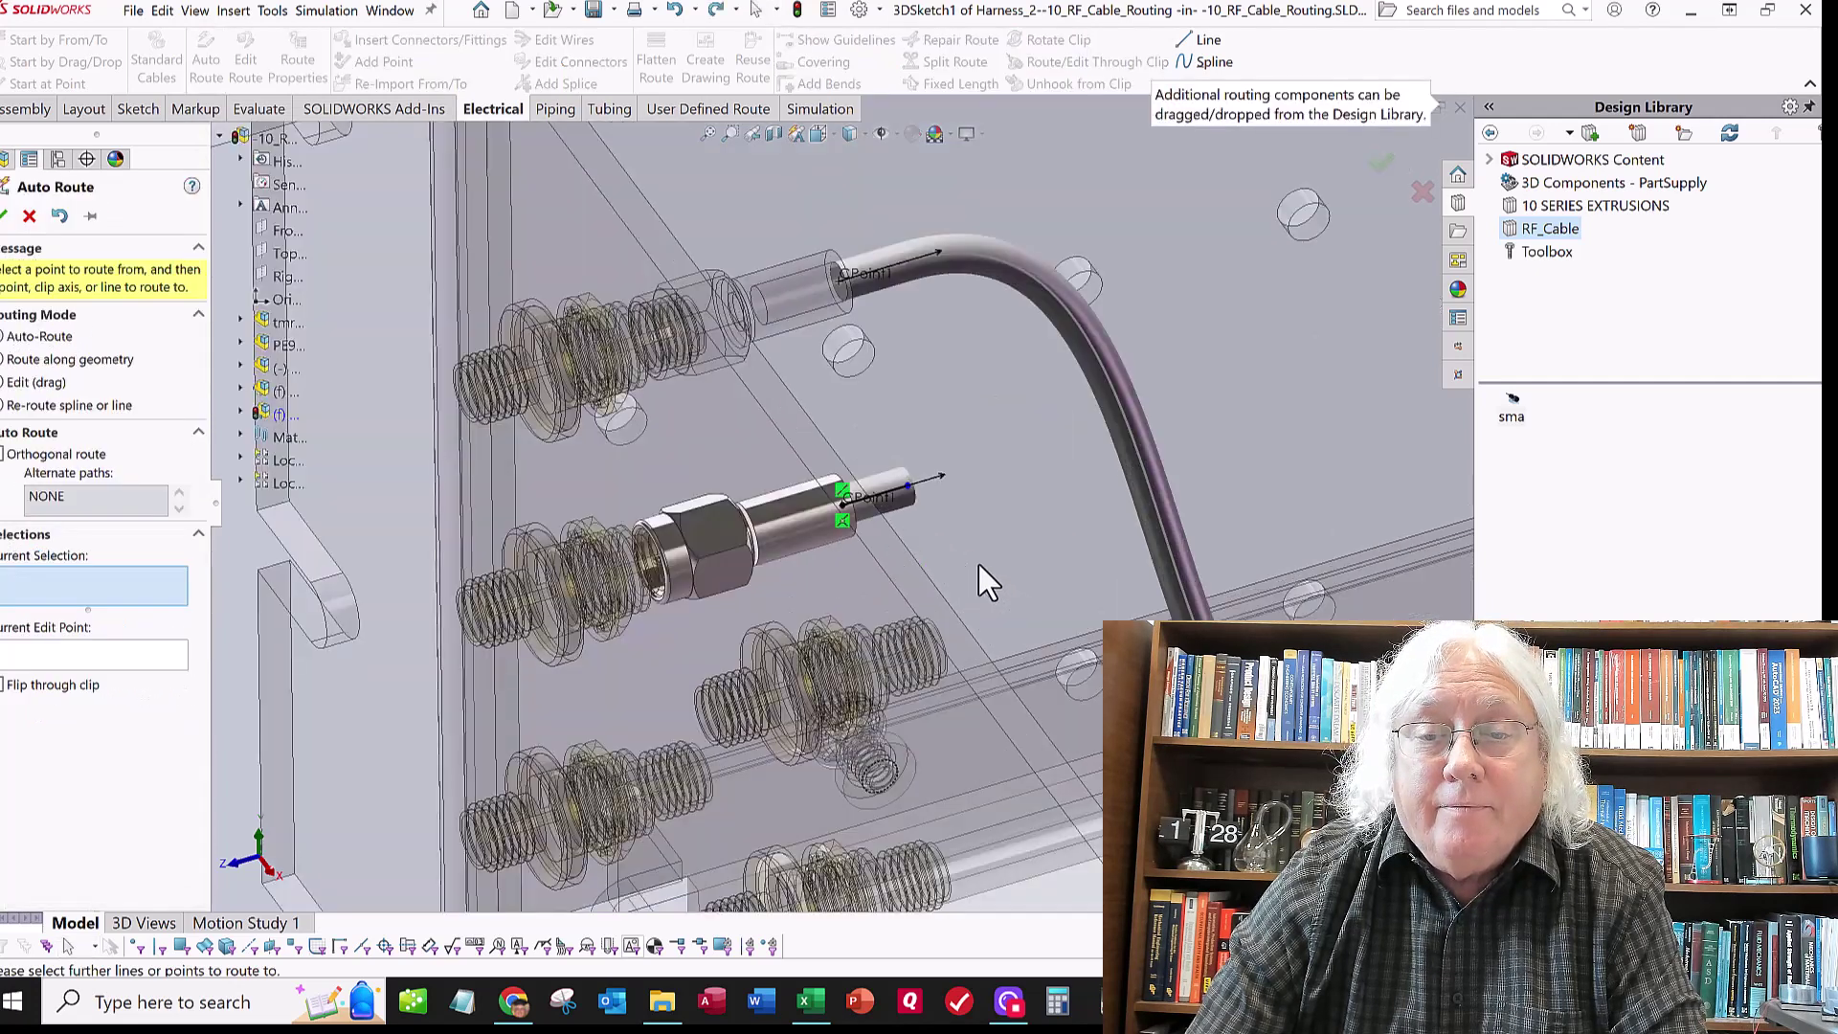
left_click(908, 486)
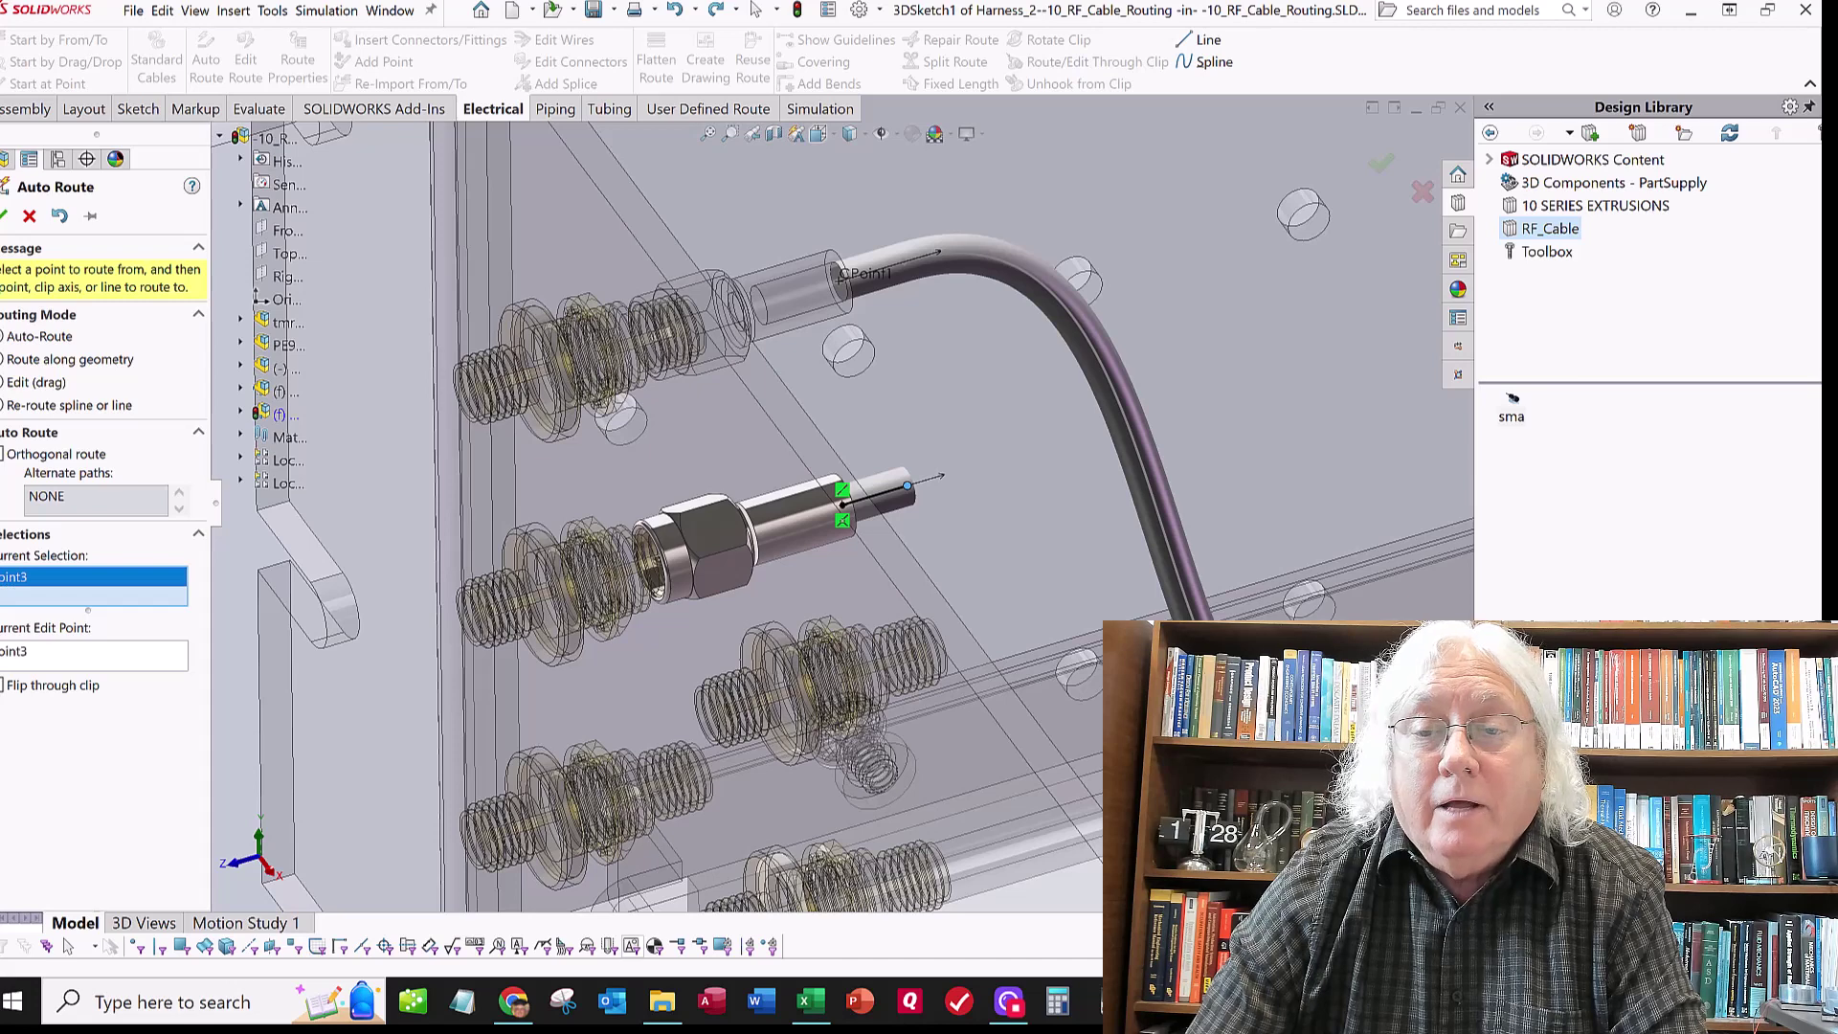
left_click(991, 538)
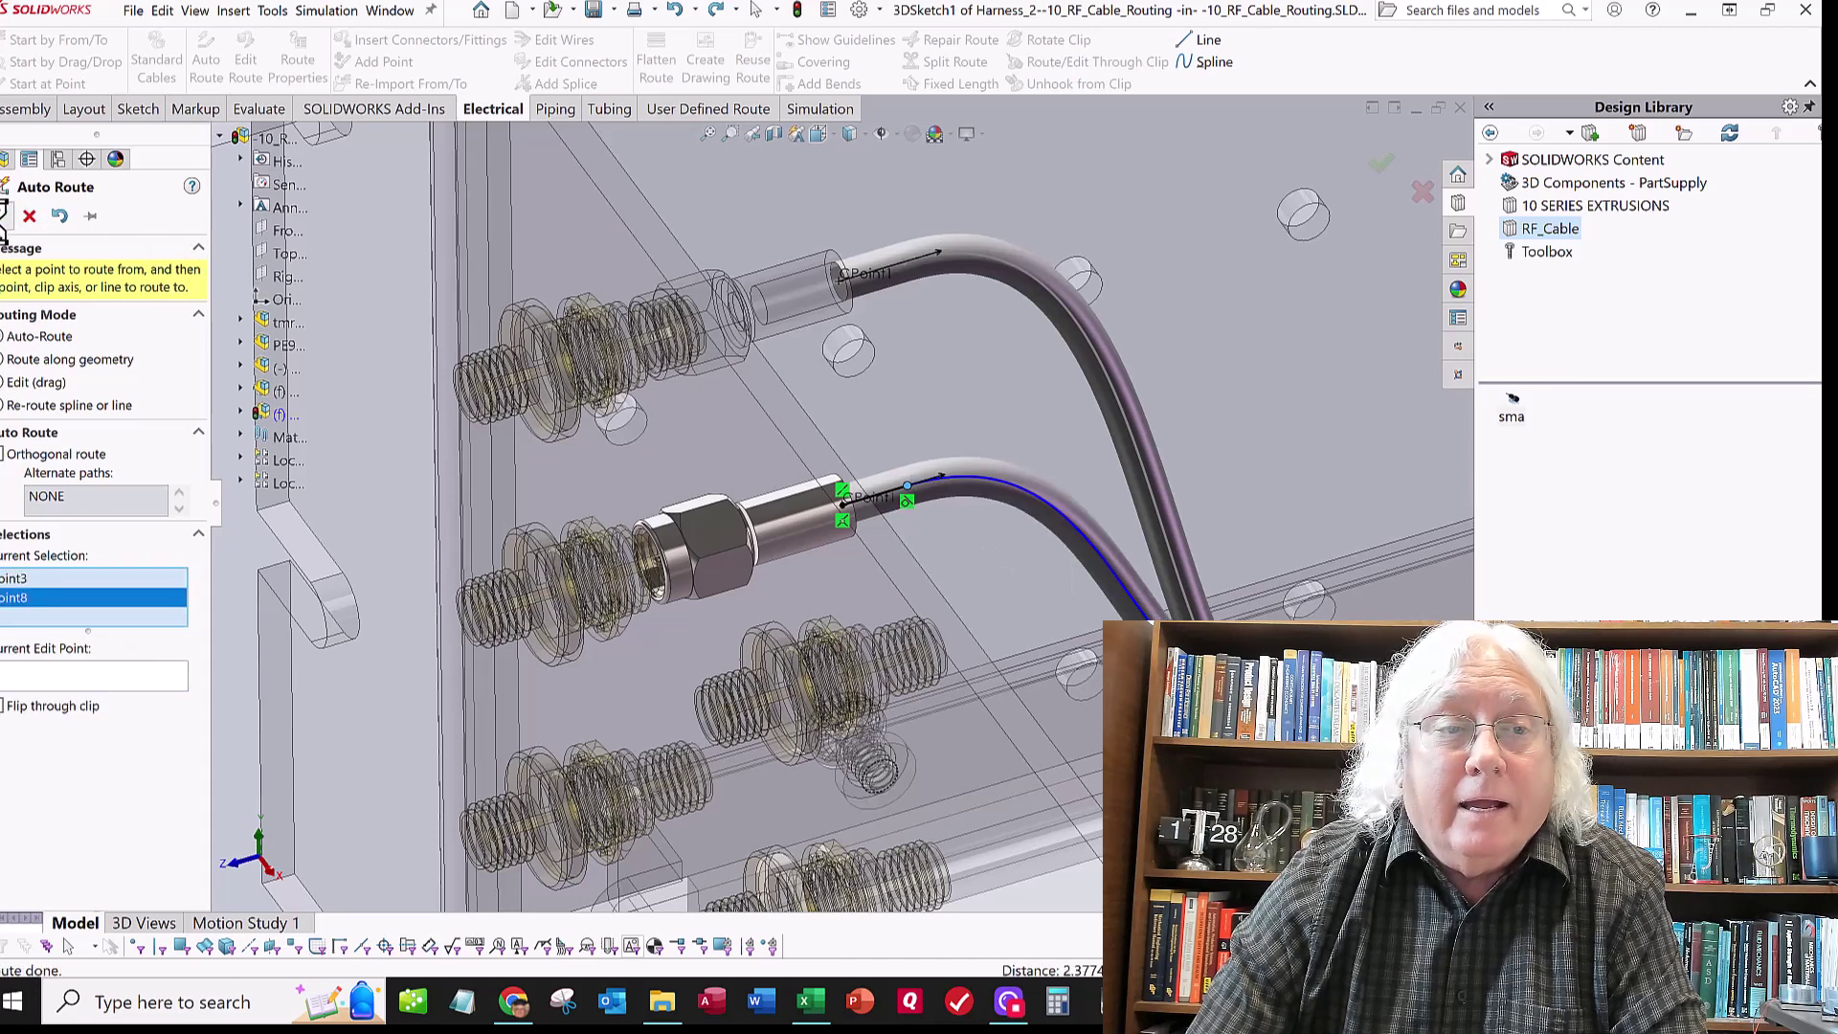
left_click(5, 215)
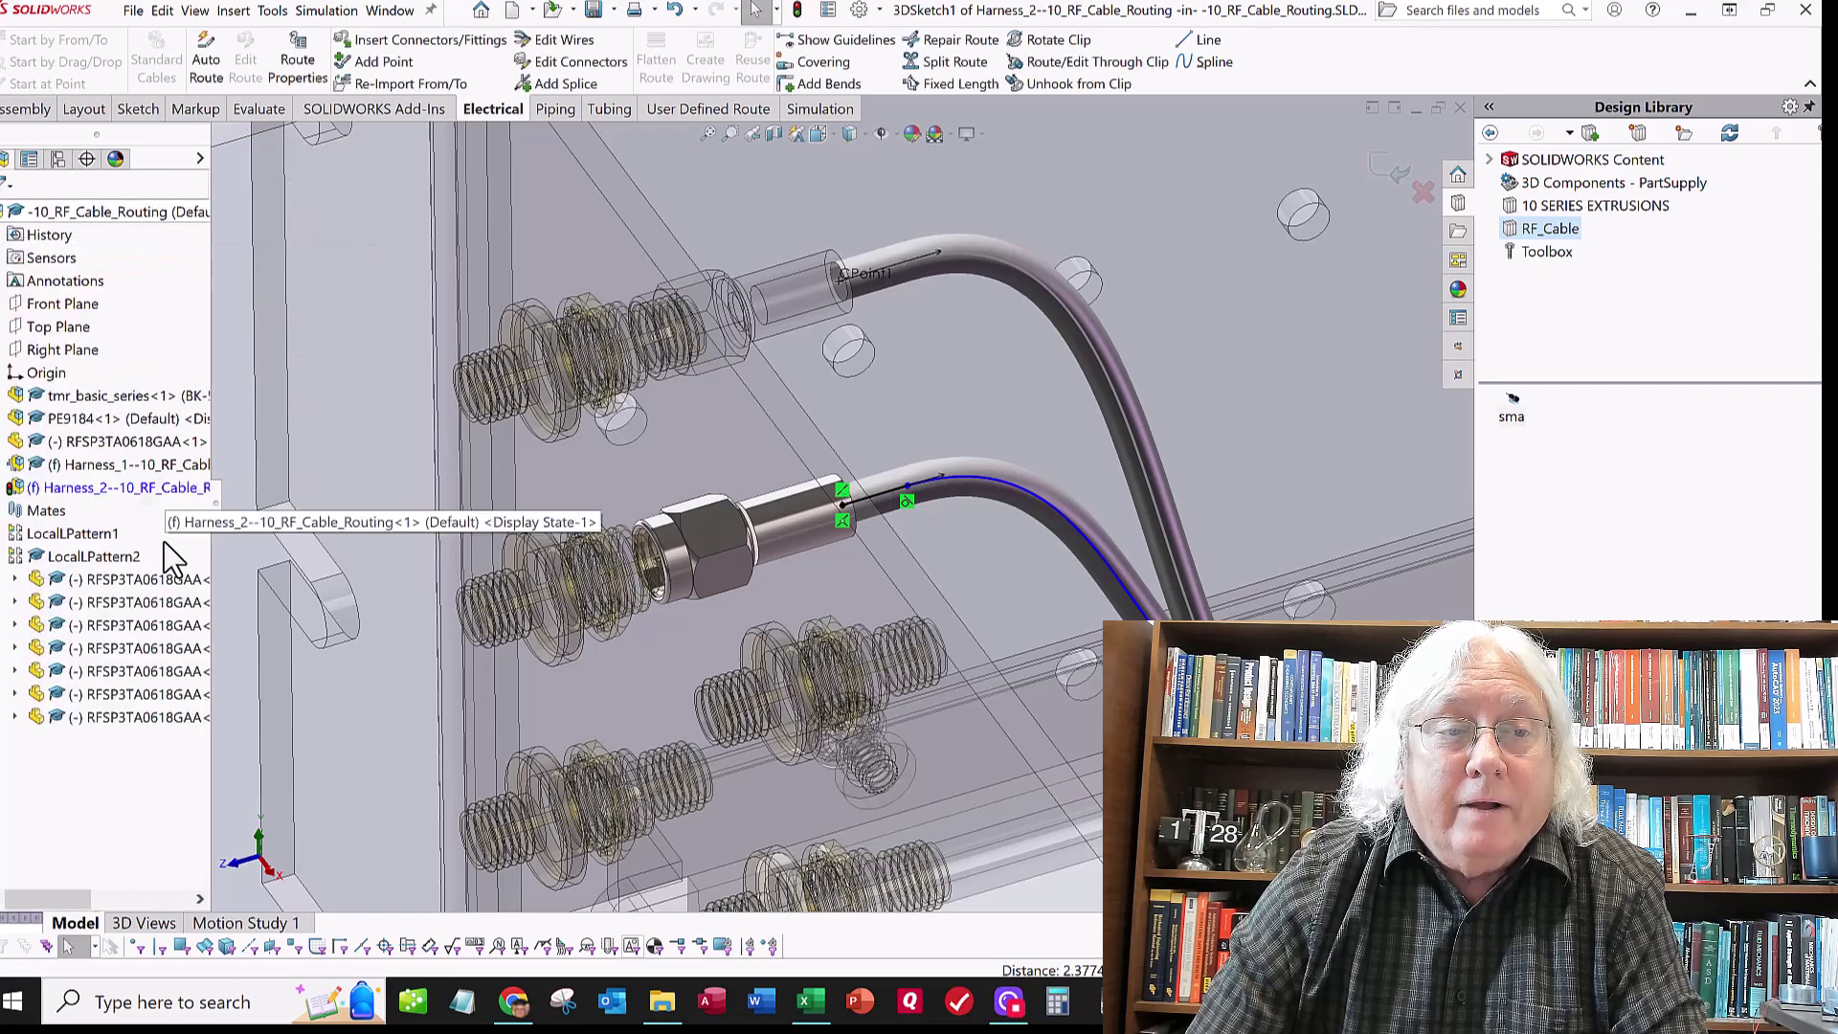
scroll(999, 509, "up", 8)
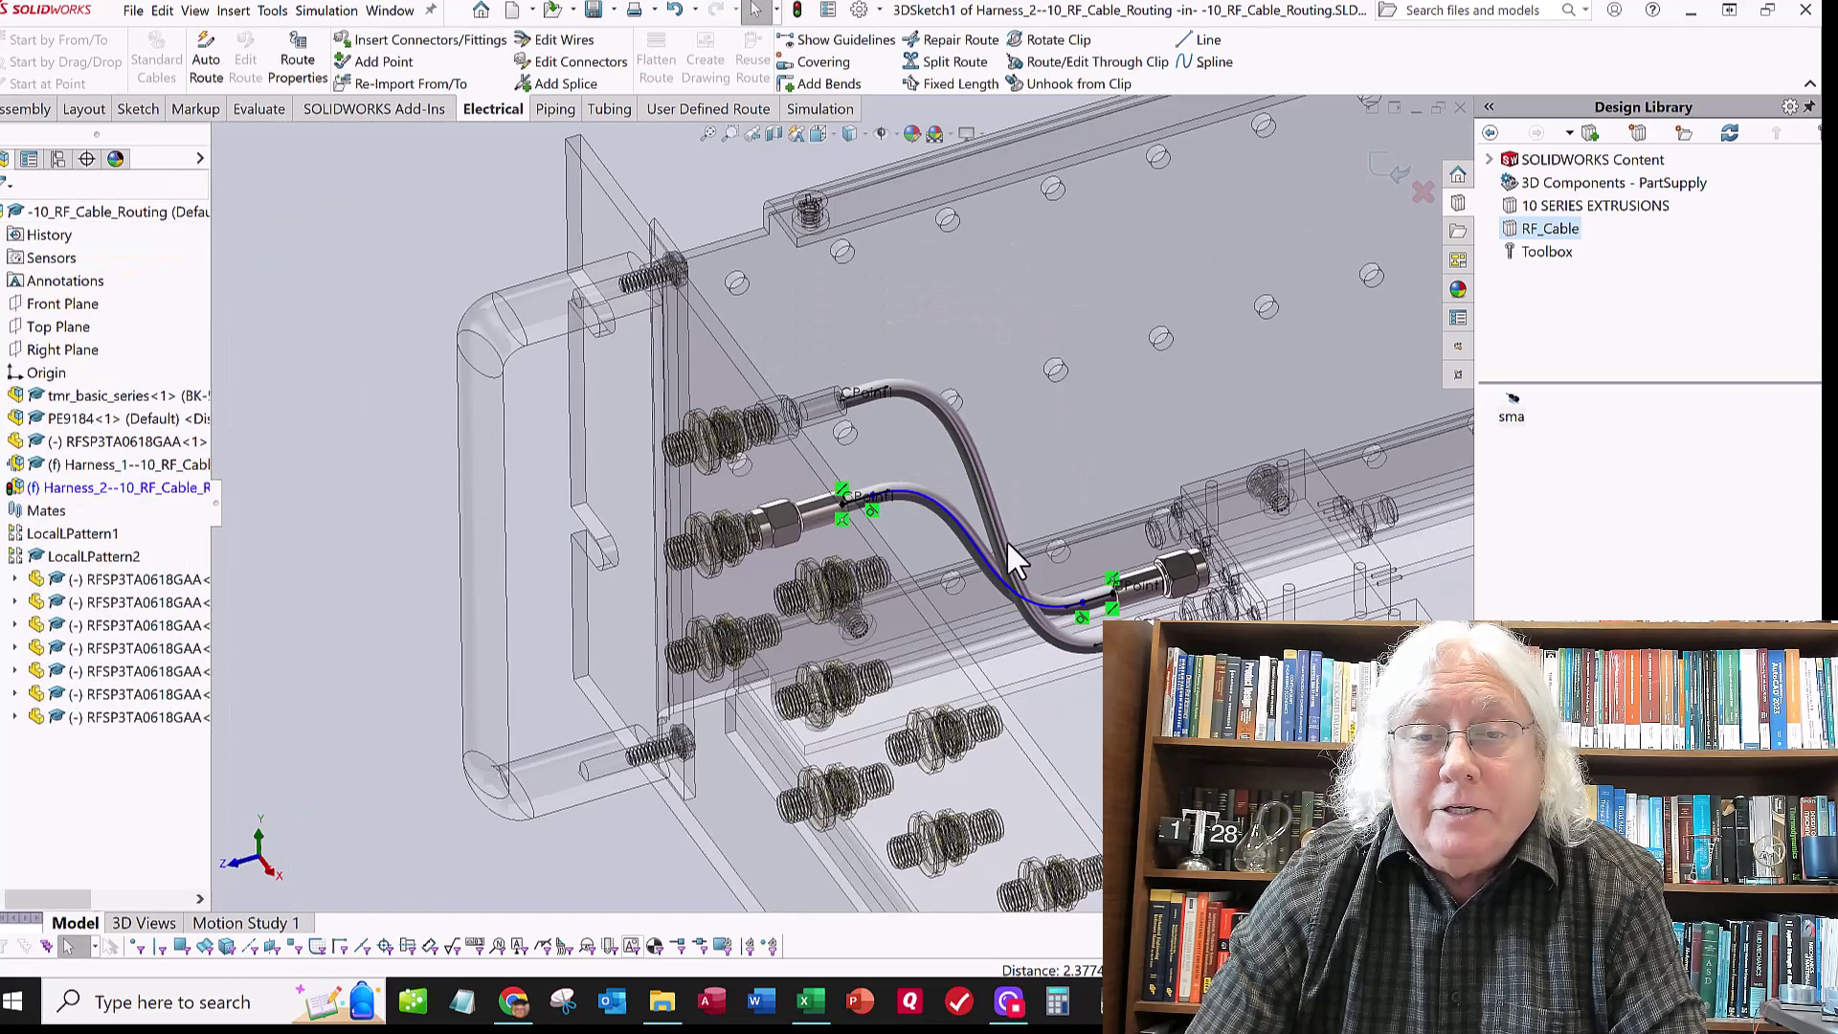
middle_click_drag(926, 507, 934, 574)
left_click(691, 448)
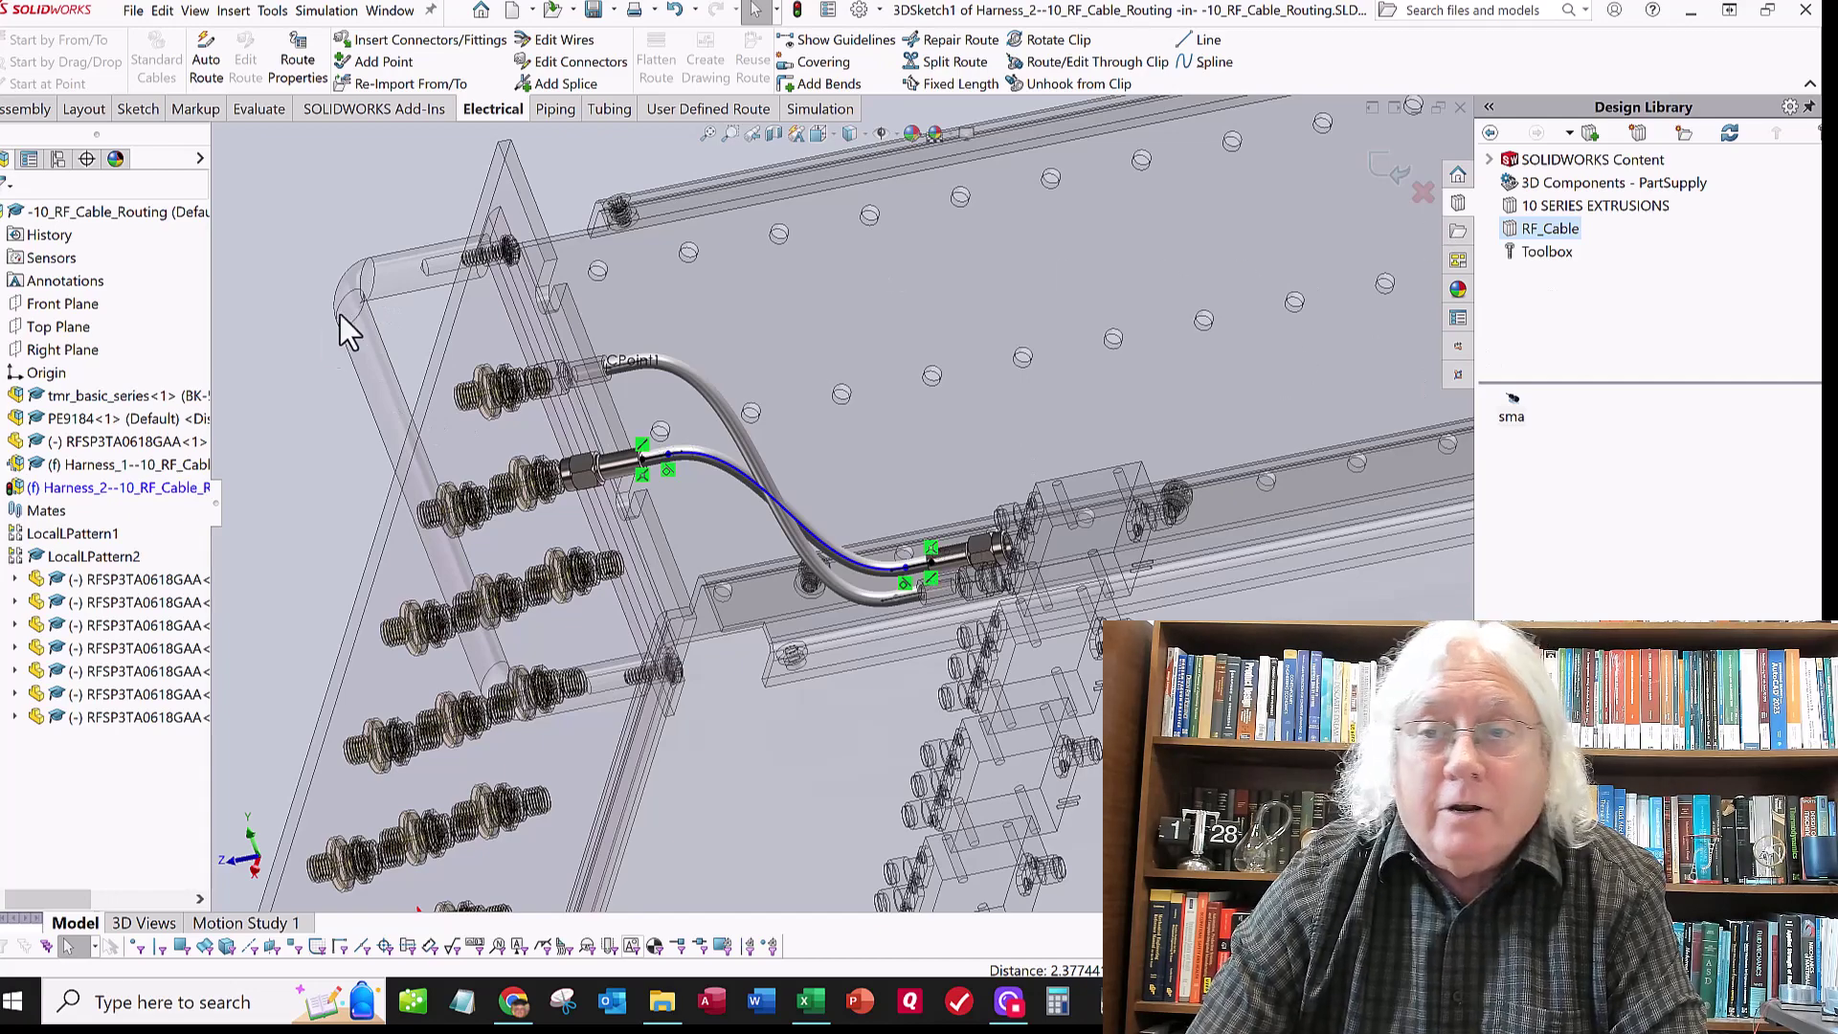
Close the Harness_2 route sketch, nudge the switch along the rail, and rebuild
left_click(1398, 178)
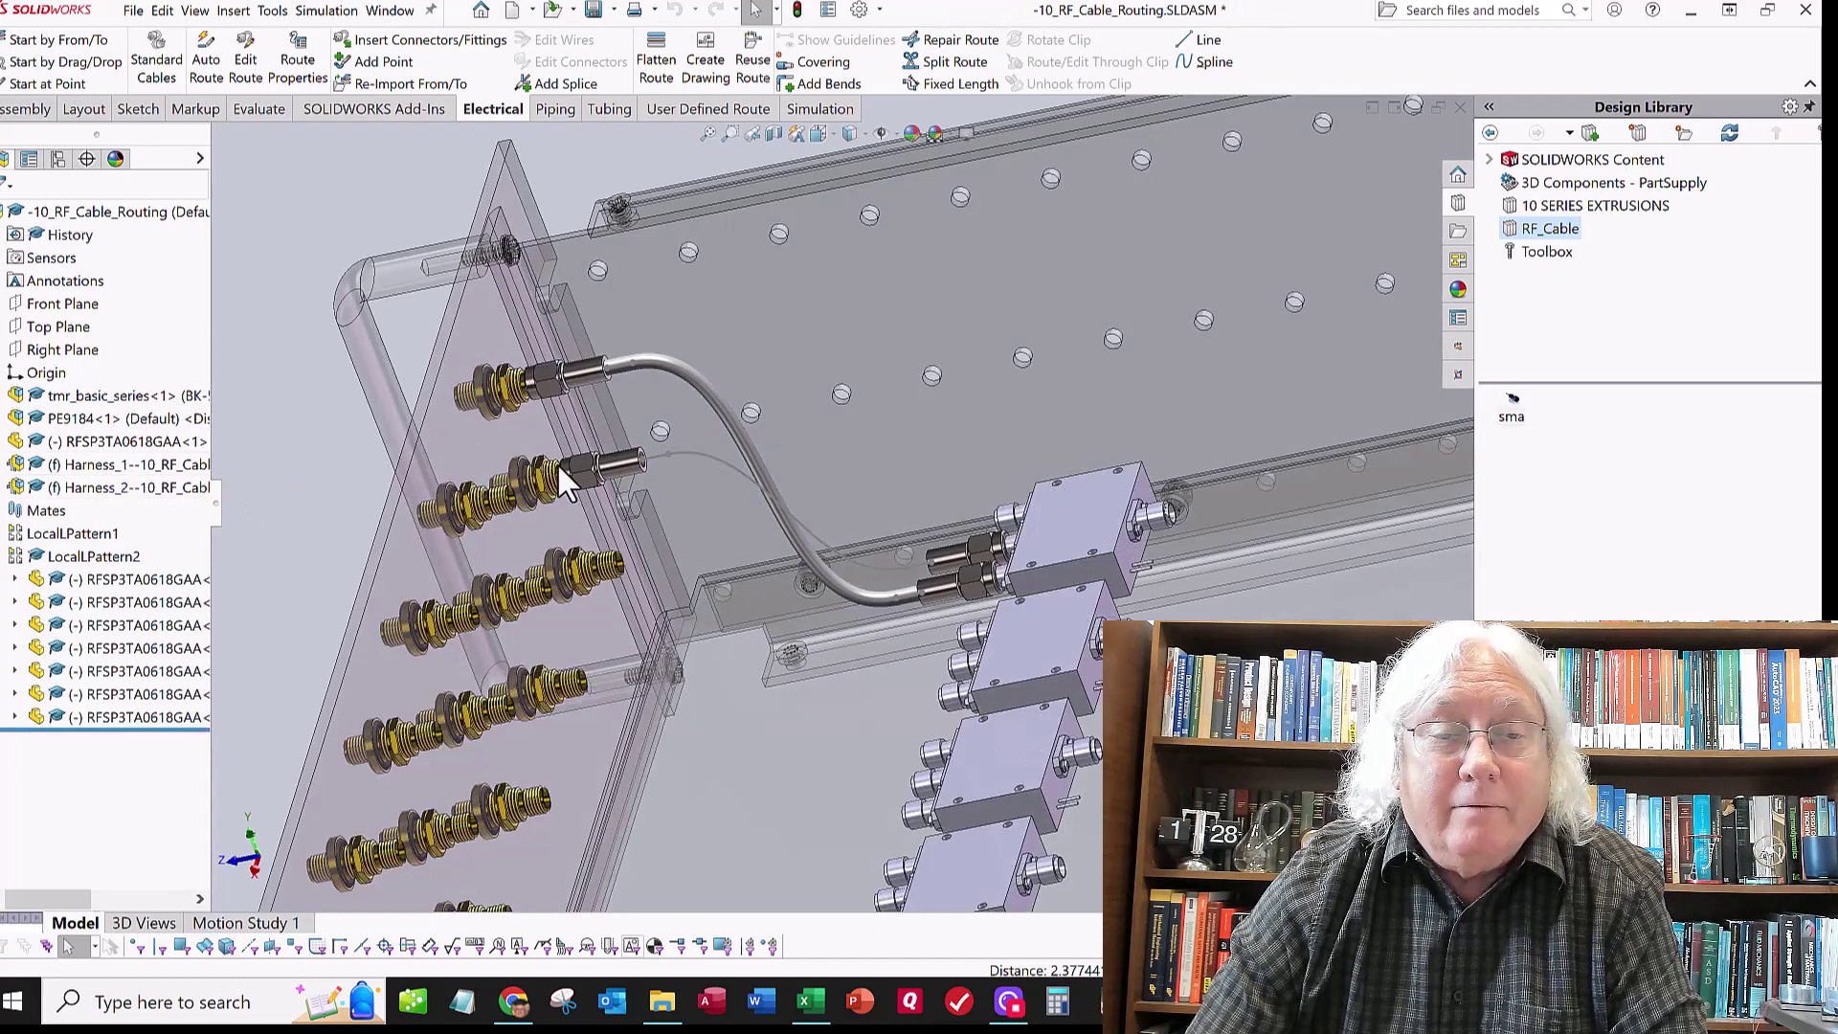
scroll(720, 483, "up", 3)
middle_click_drag(782, 462, 912, 515)
left_click(922, 522)
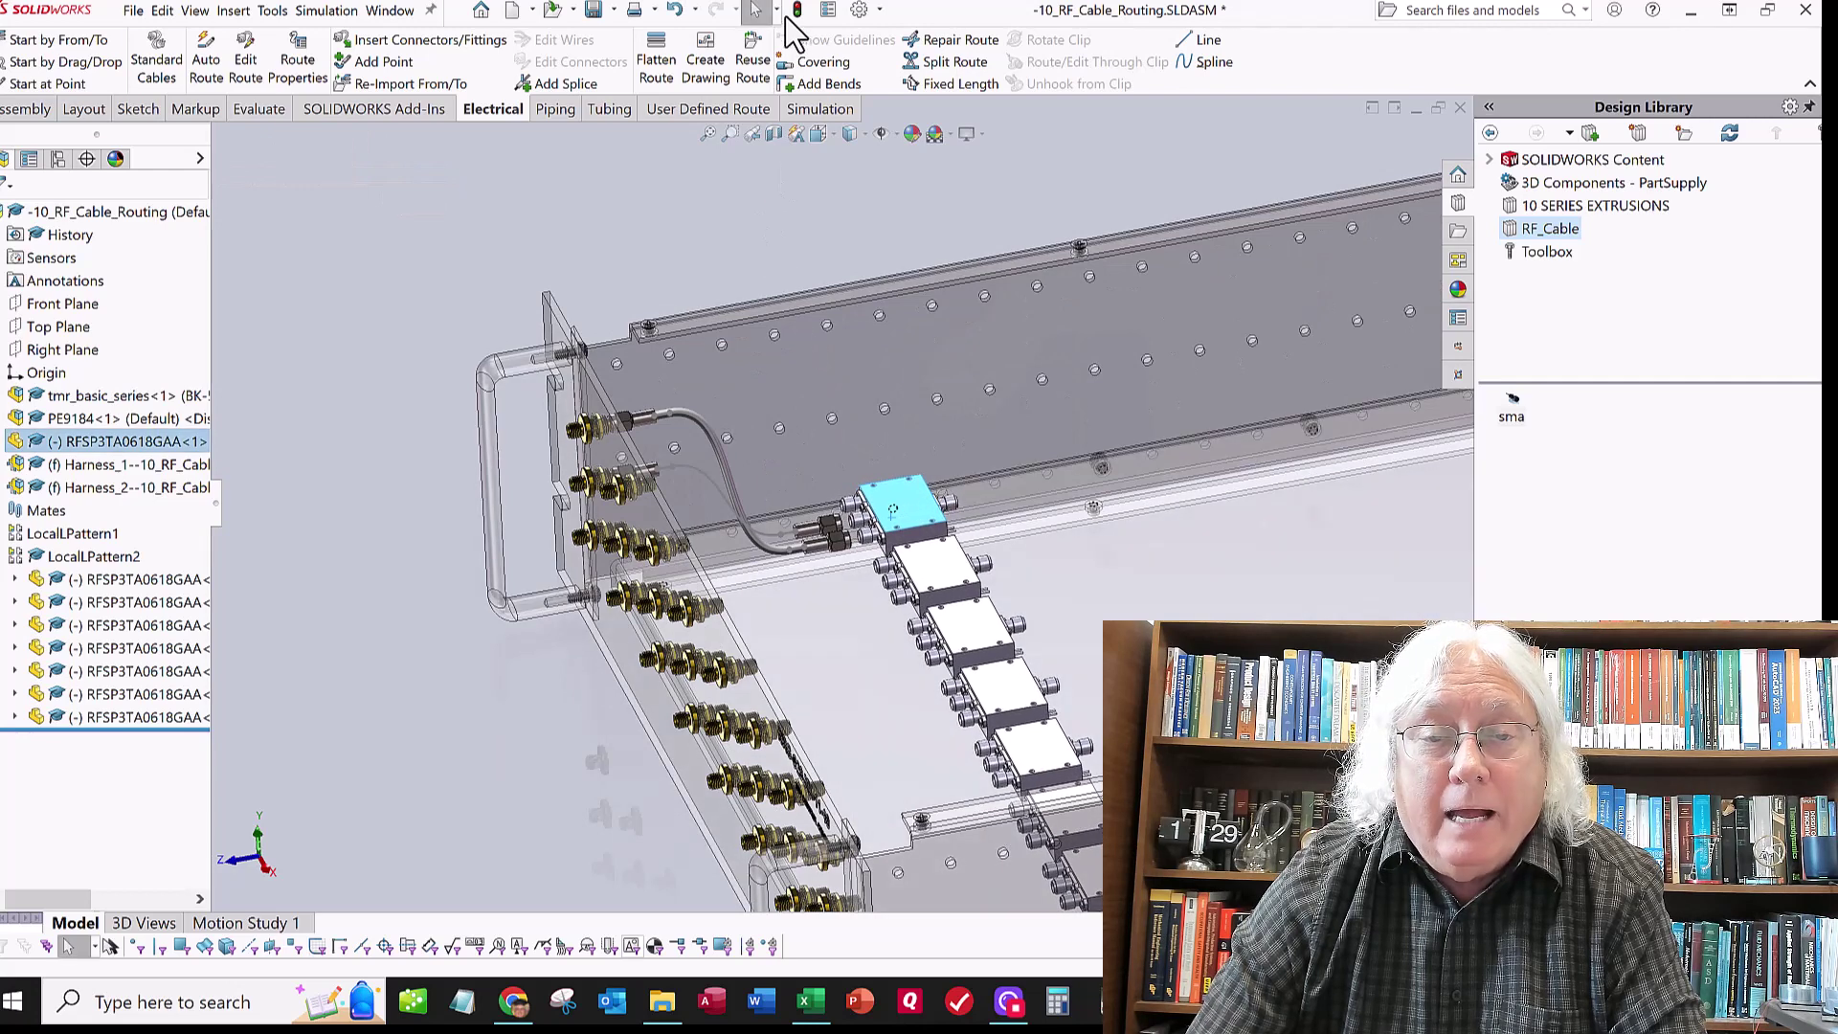
left_click(795, 9)
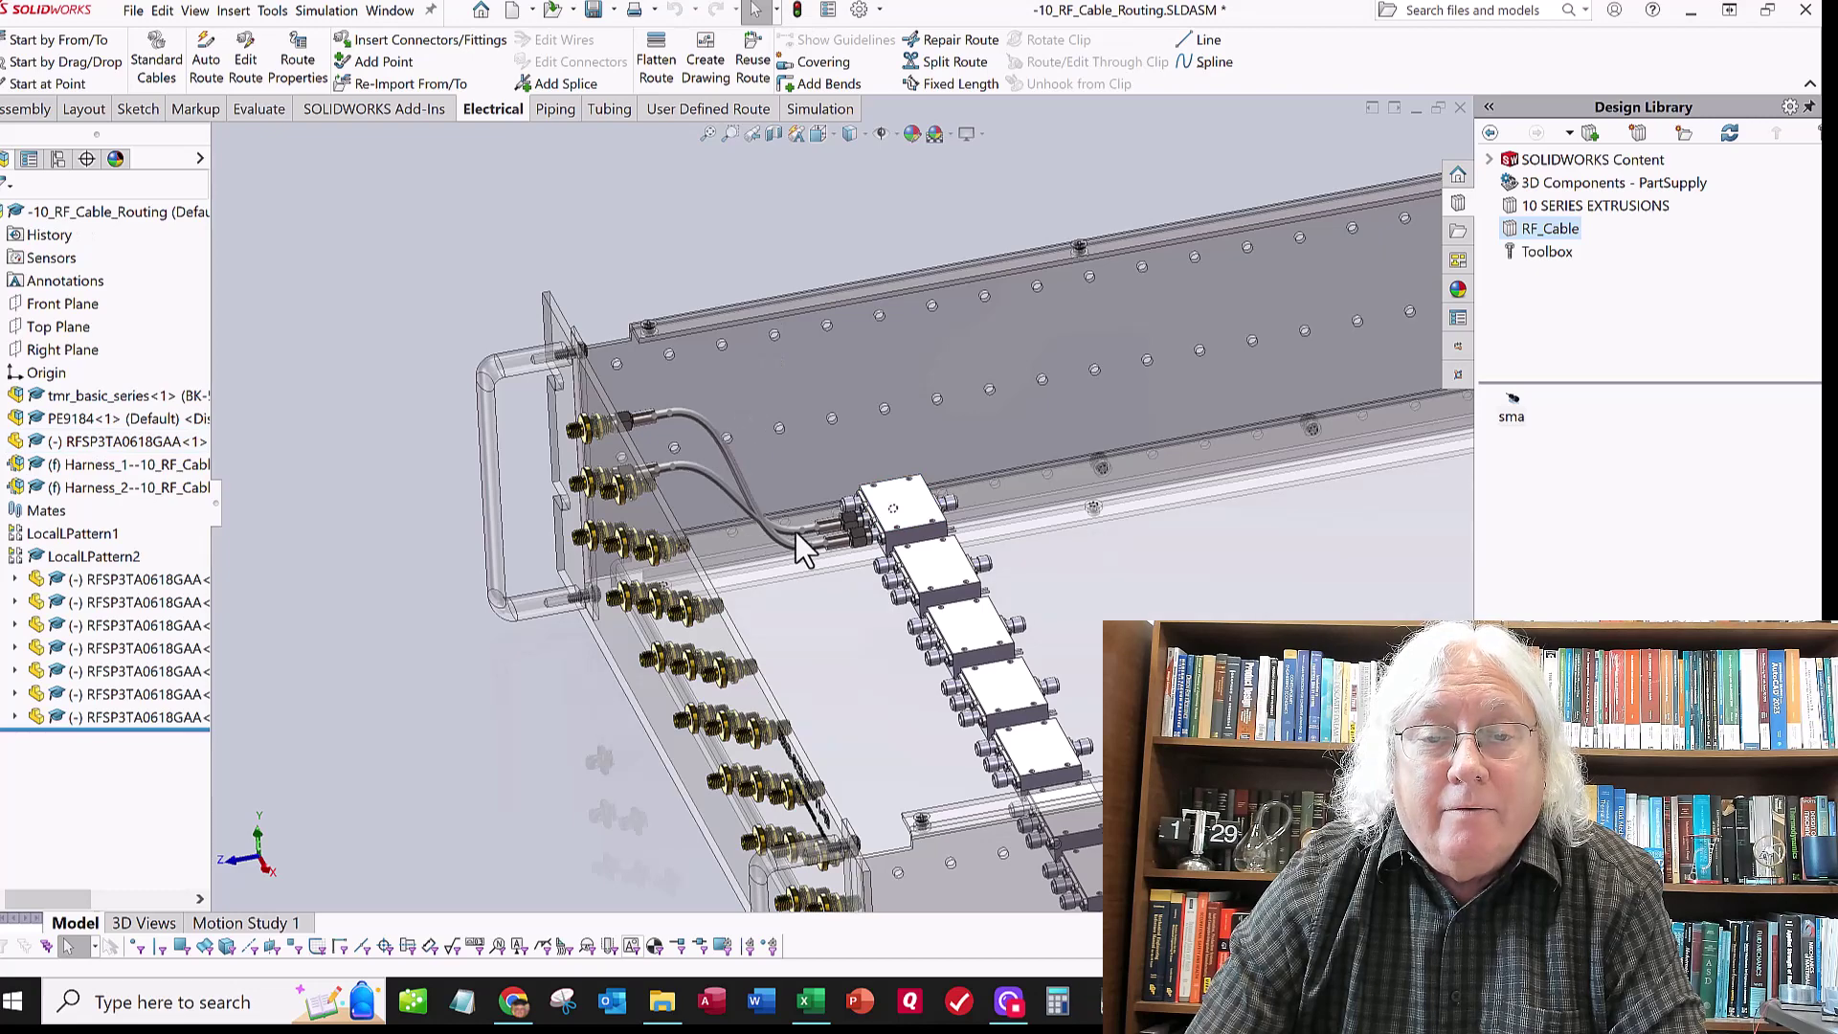
Orbit and zoom around the chassis to inspect both cables following the switch
scroll(843, 556, "up", 2)
mouse_move(862, 565)
middle_mouse_down()
mouse_move(814, 522)
mouse_move(873, 556)
middle_mouse_up()
scroll(873, 560, "down", 5)
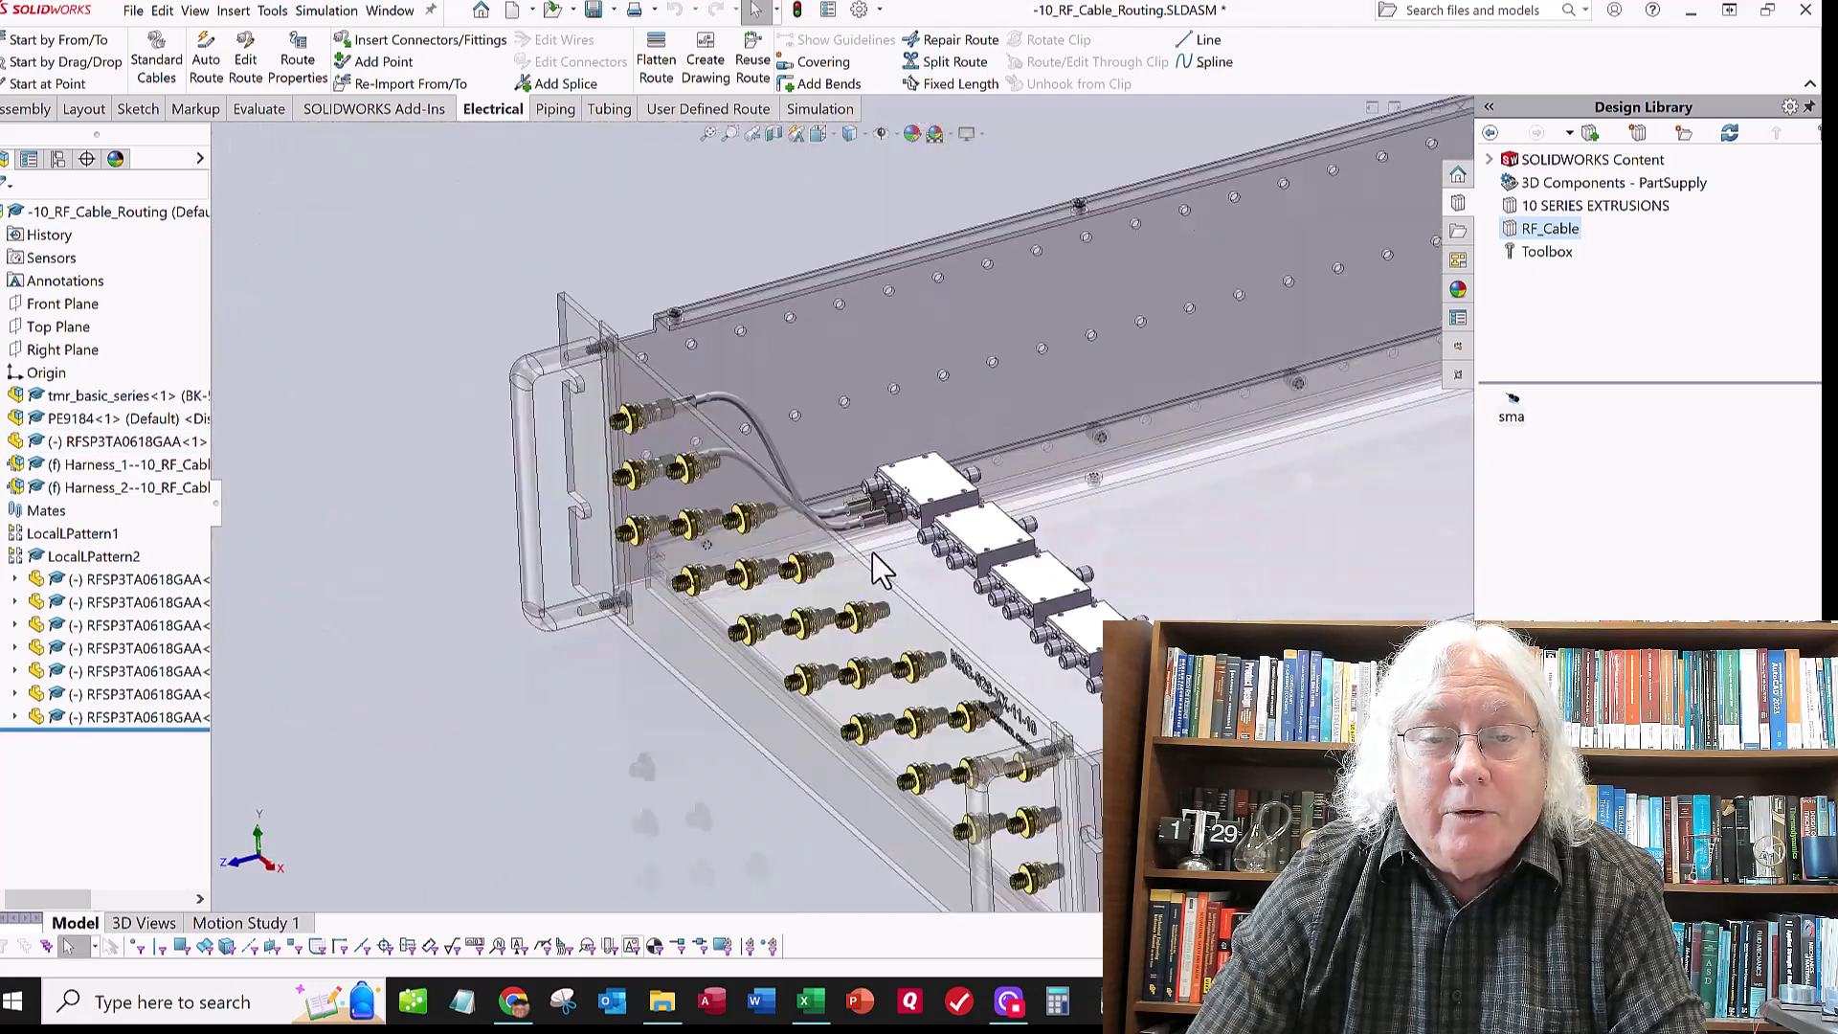
middle_click_drag(1015, 632, 933, 603)
scroll(865, 563, "down", 3)
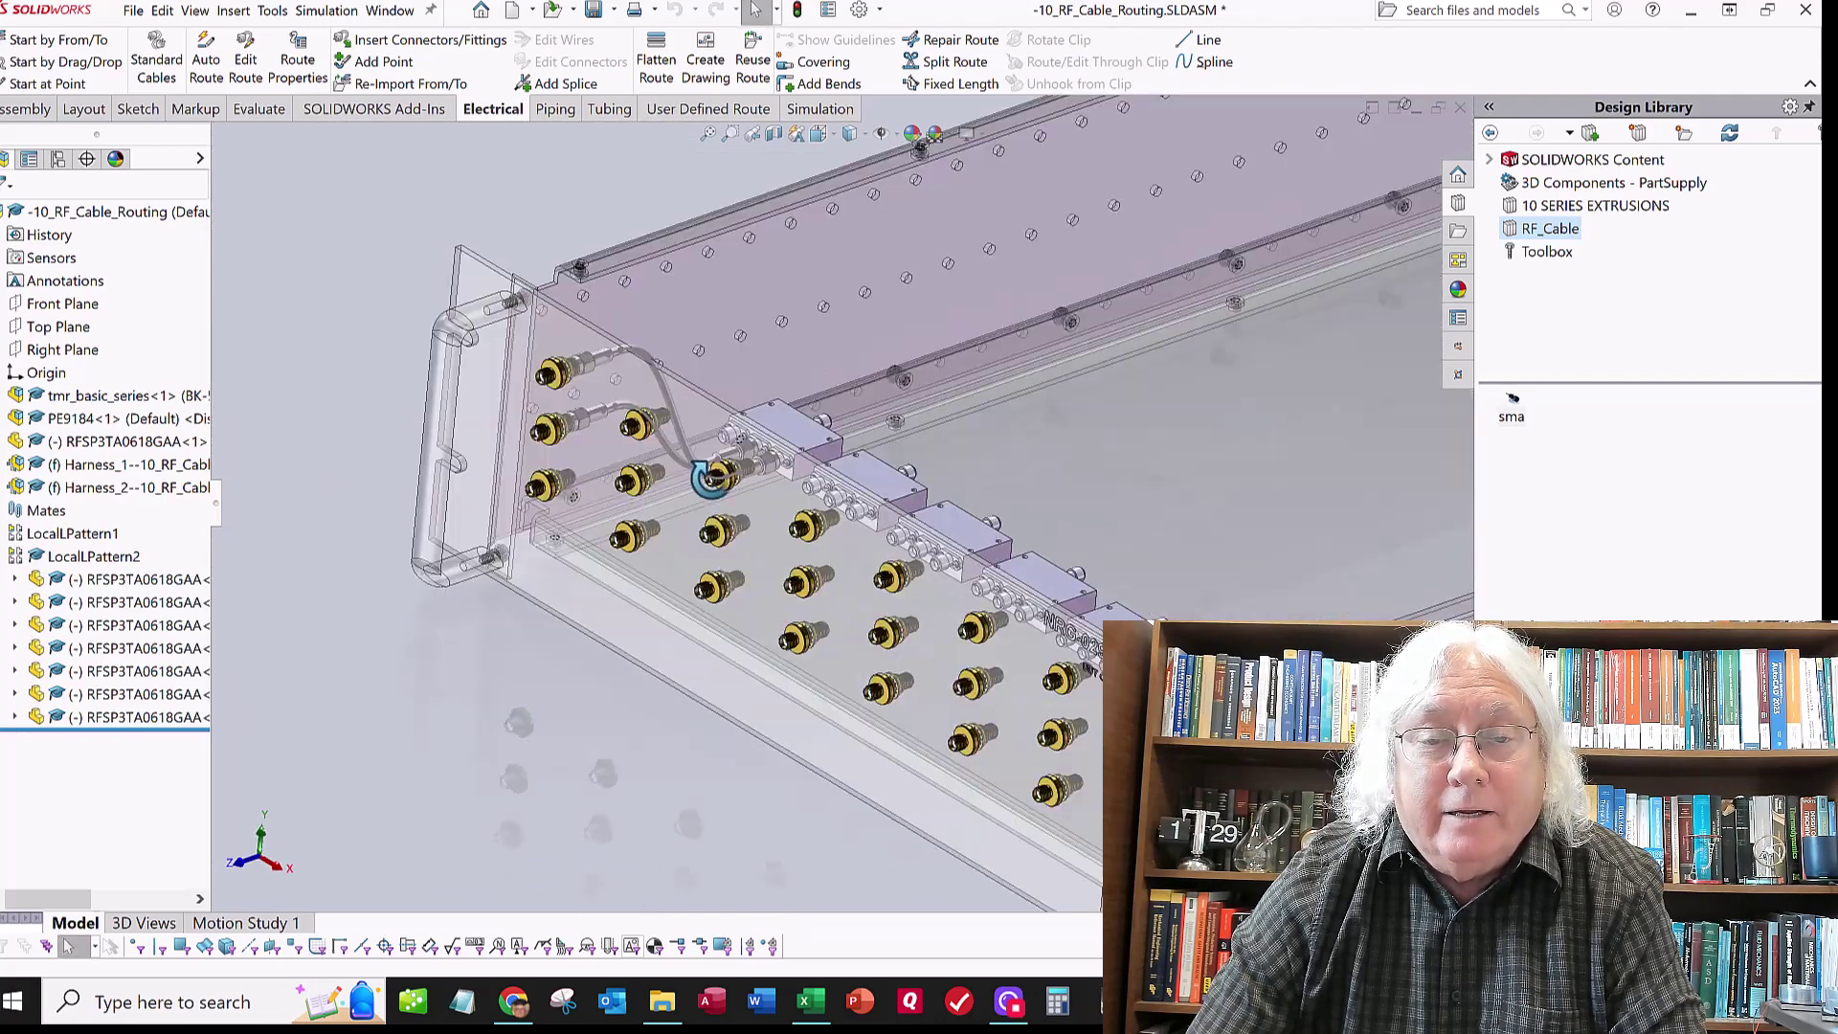
mouse_move(710, 478)
middle_mouse_down()
mouse_move(729, 445)
mouse_move(742, 482)
middle_mouse_up()
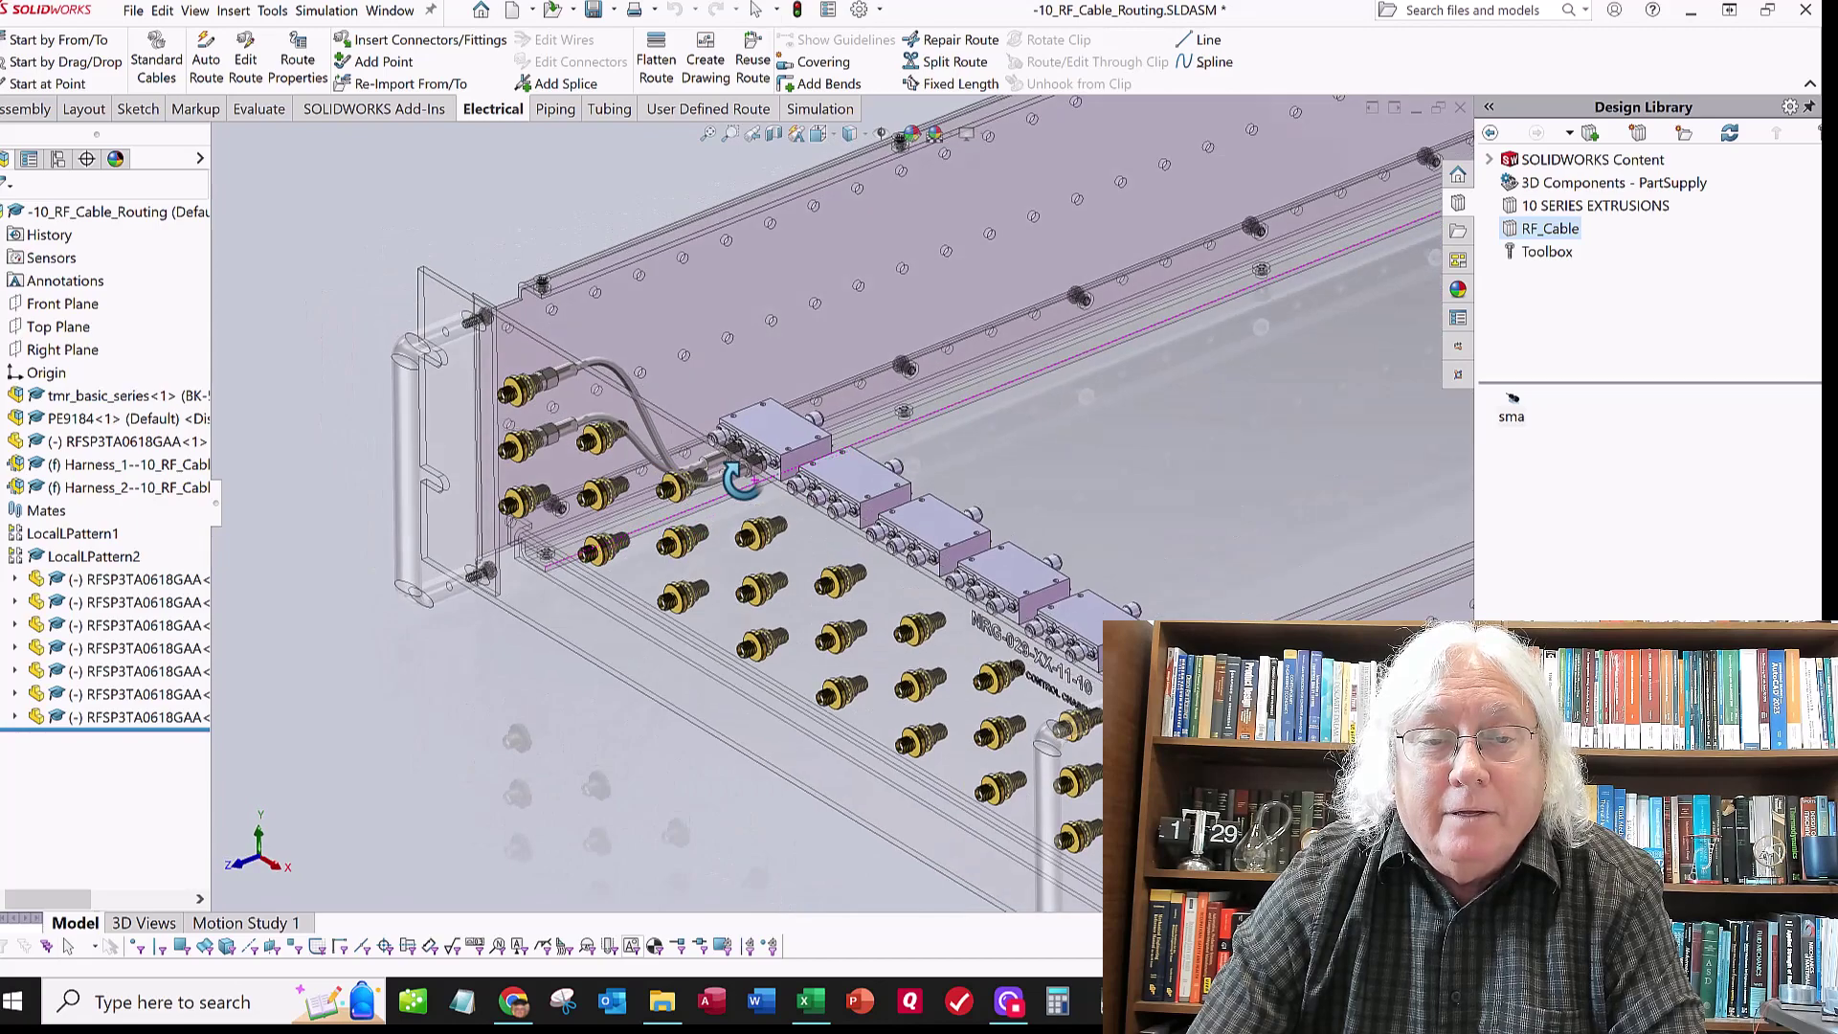
middle_click_drag(510, 251, 504, 234)
key("Escape")
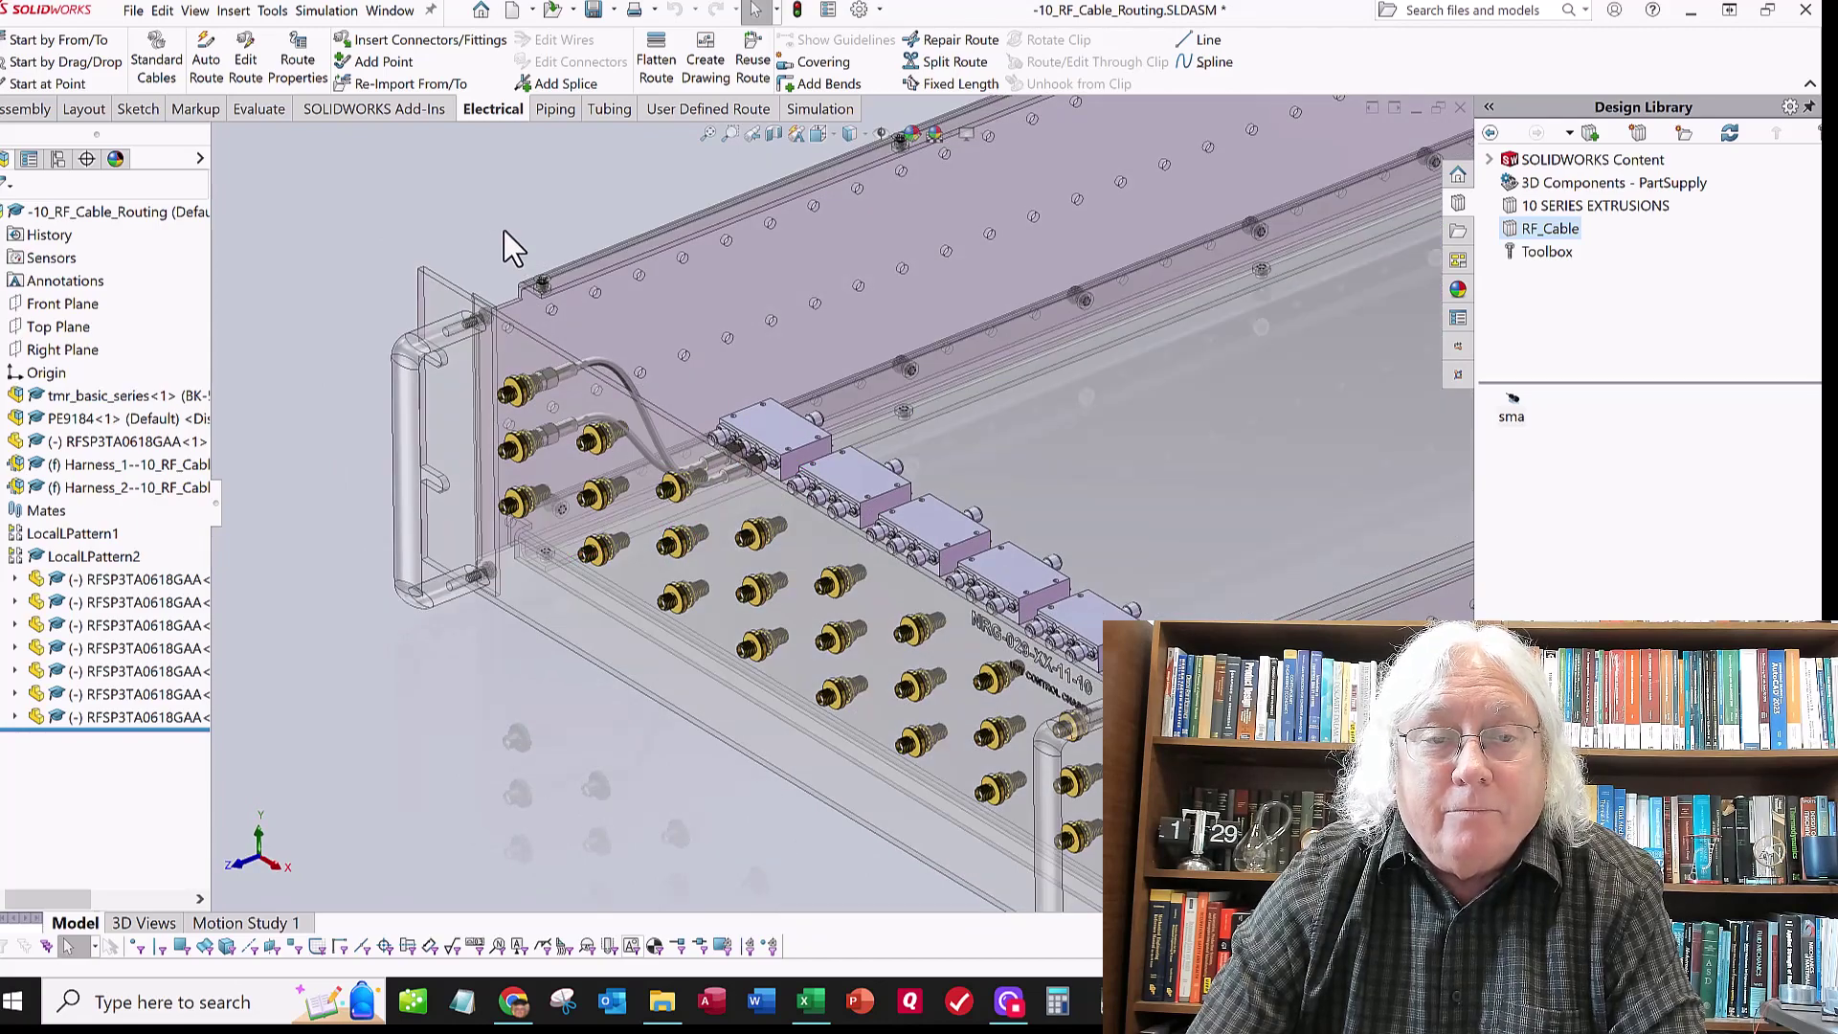